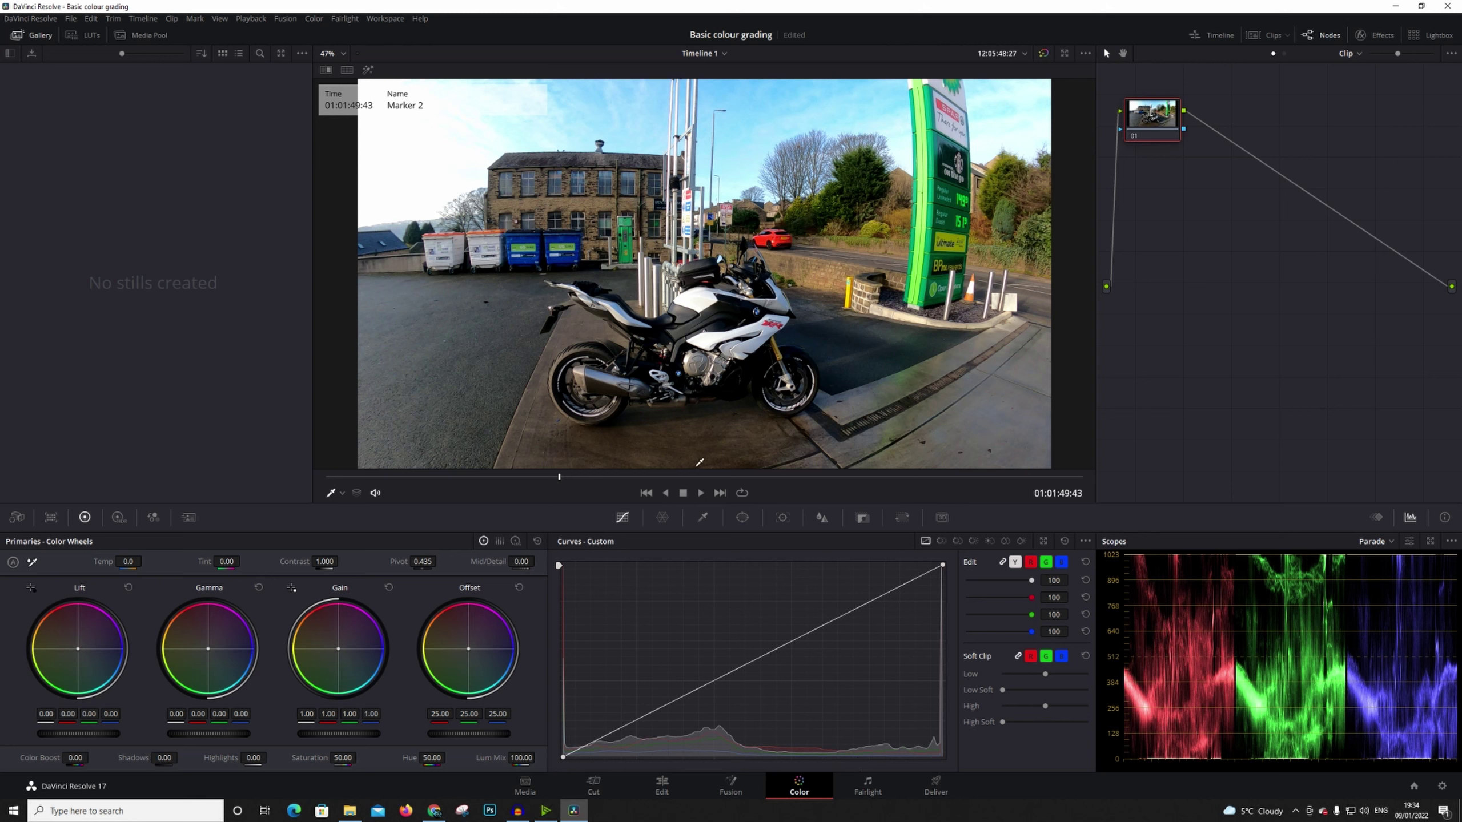
# Step: Switch to the Edit page, fit the whole timeline in view, and inspect the frames at both markers
pyautogui.click(662, 786)
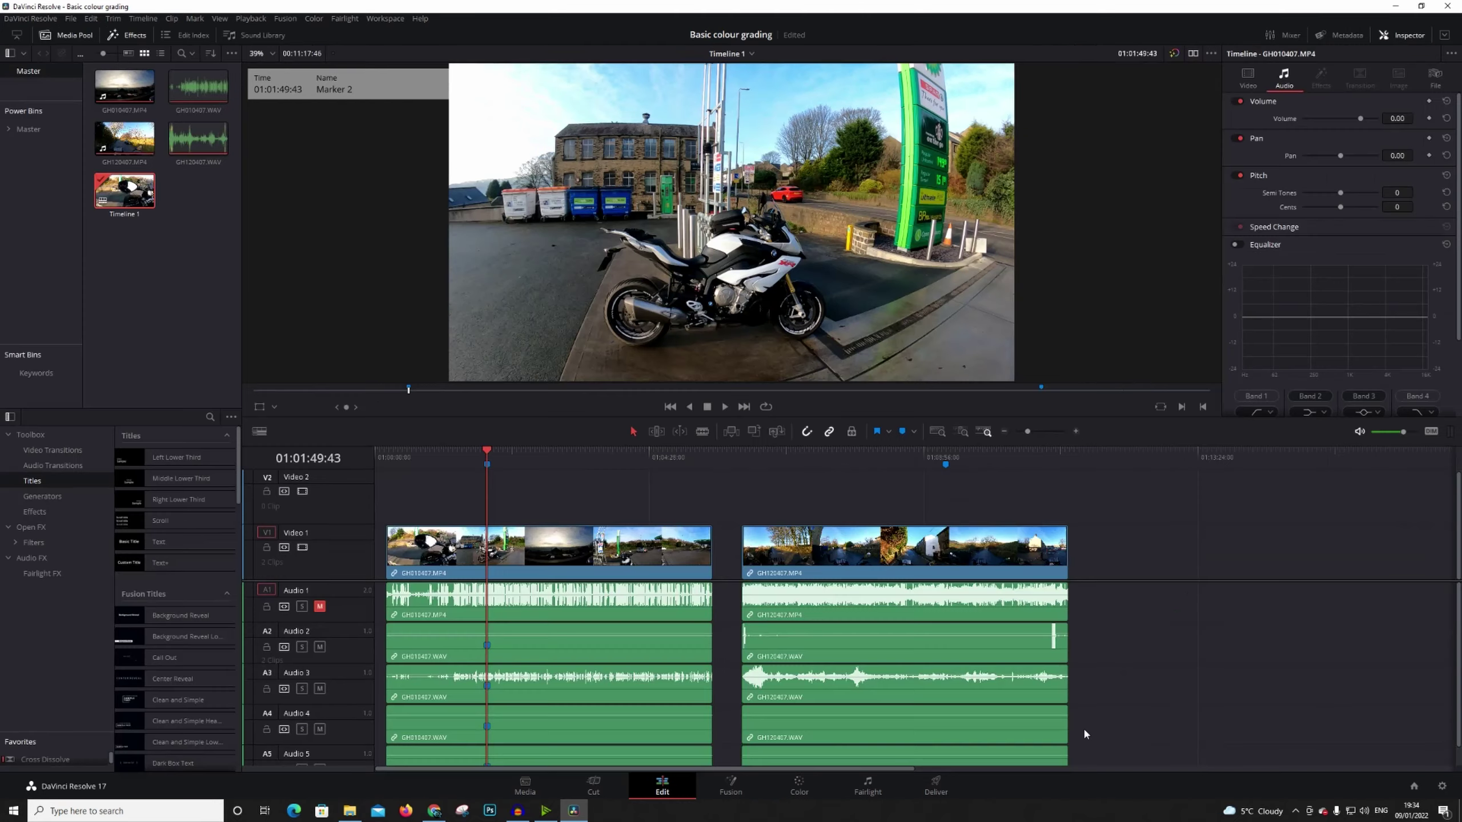
pyautogui.click(937, 432)
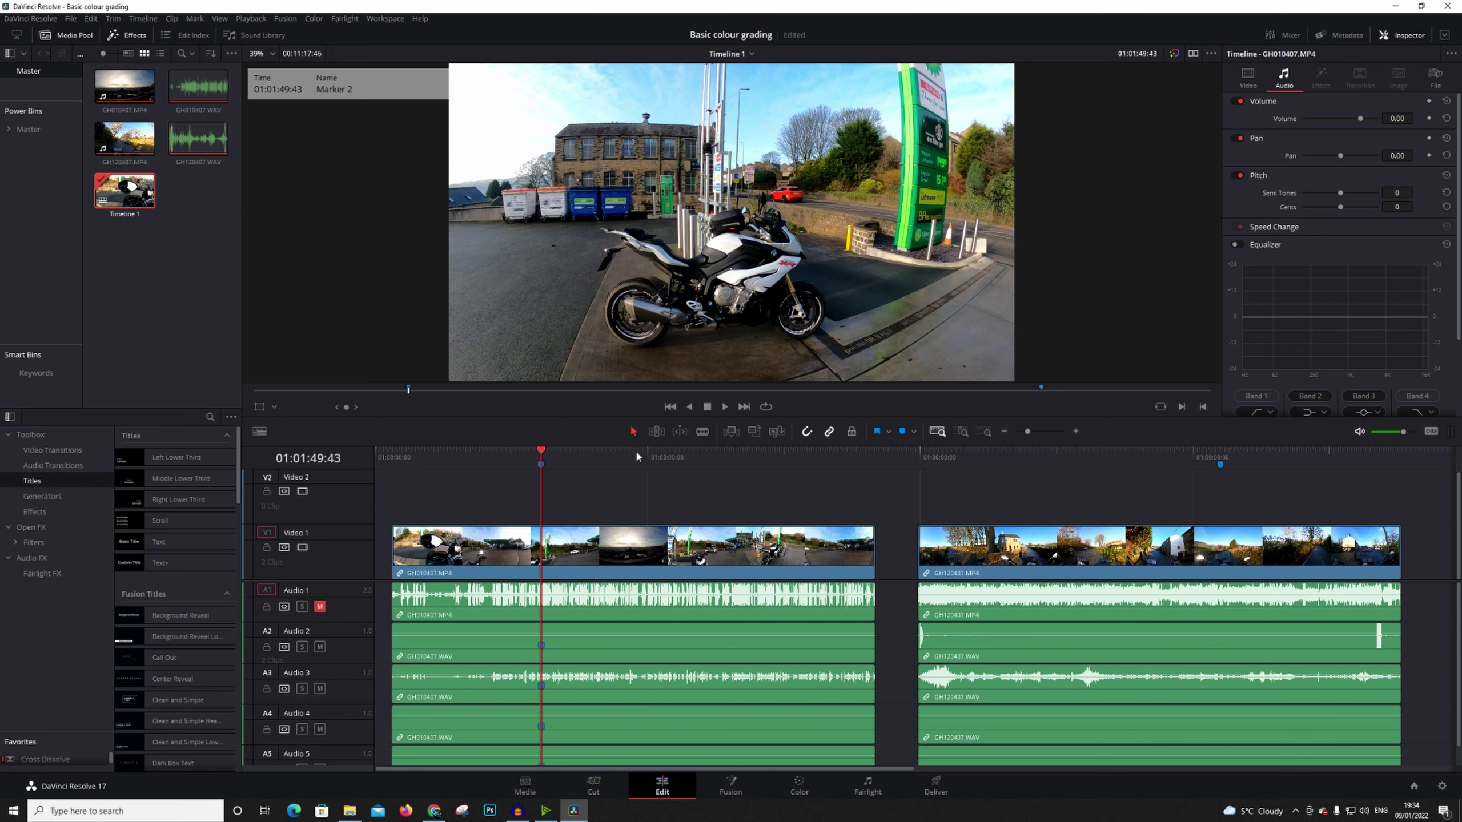
pyautogui.moveTo(544, 455); pyautogui.dragTo(1221, 481)
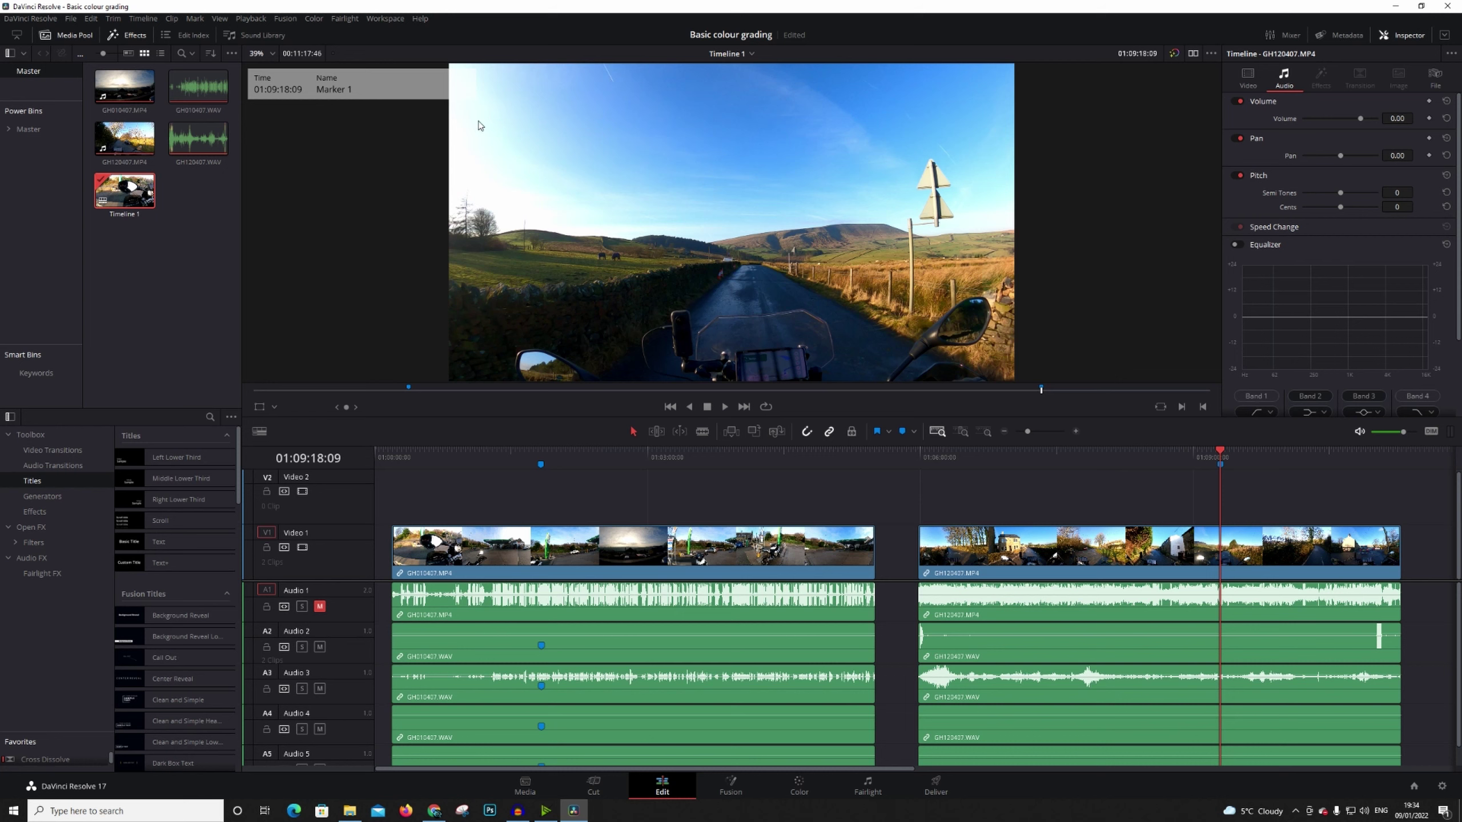
pyautogui.moveTo(1221, 454); pyautogui.dragTo(541, 453)
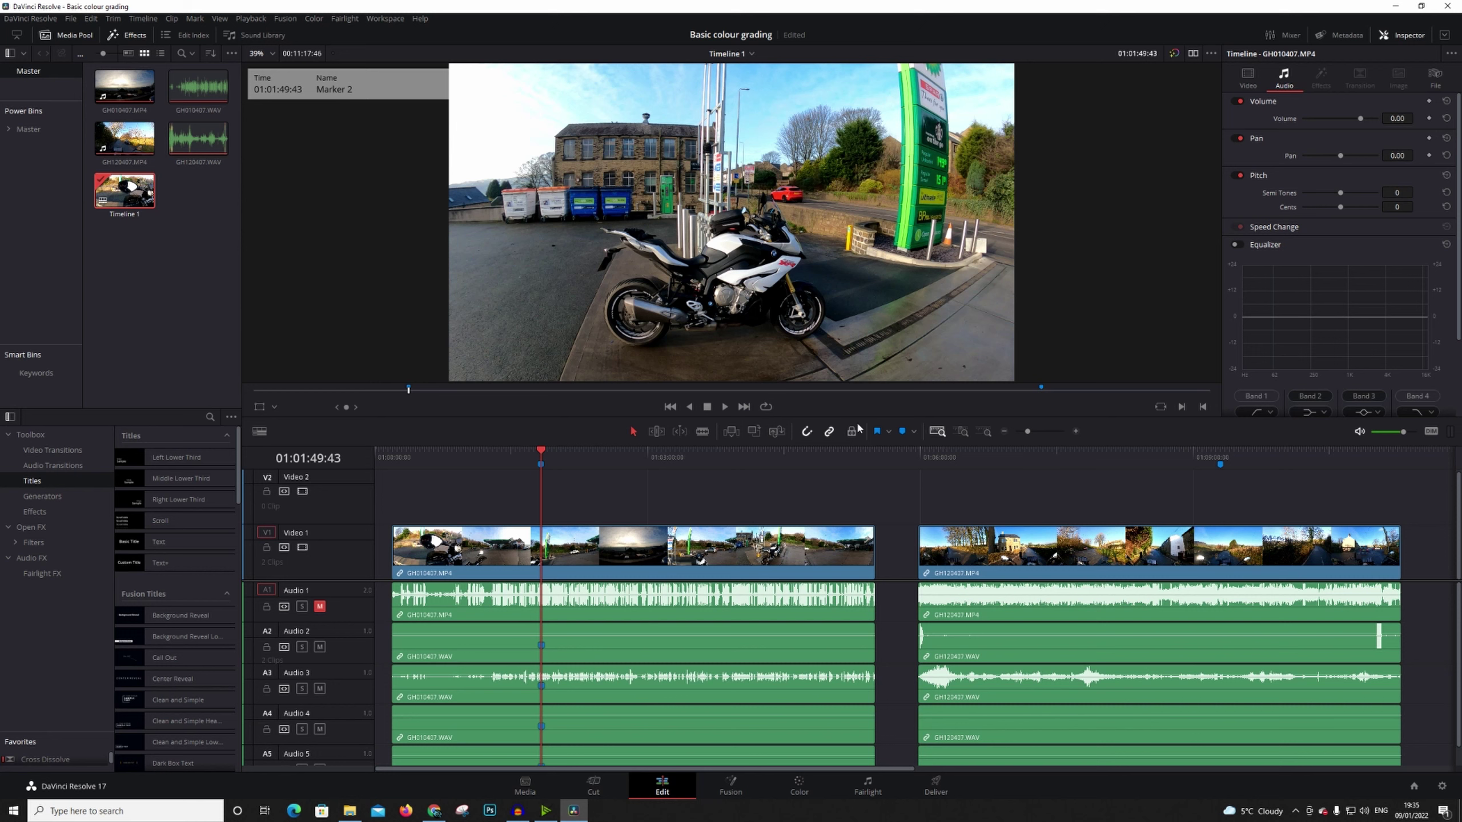
# Step: Open the first timeline clip on the Color page at 01:01:49:43 and move its node lower in the node graph
pyautogui.click(568, 556)
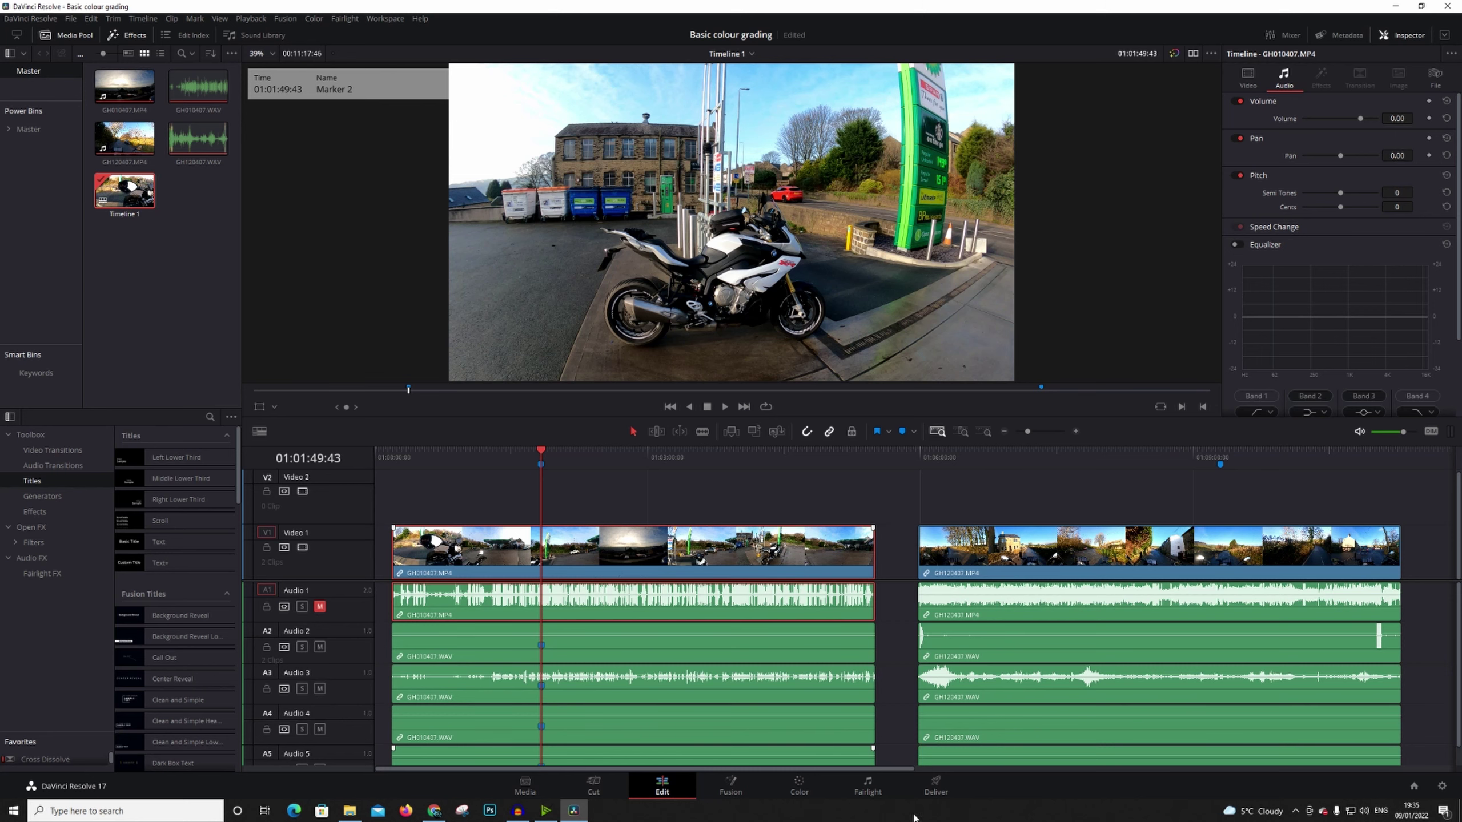
pyautogui.click(799, 789)
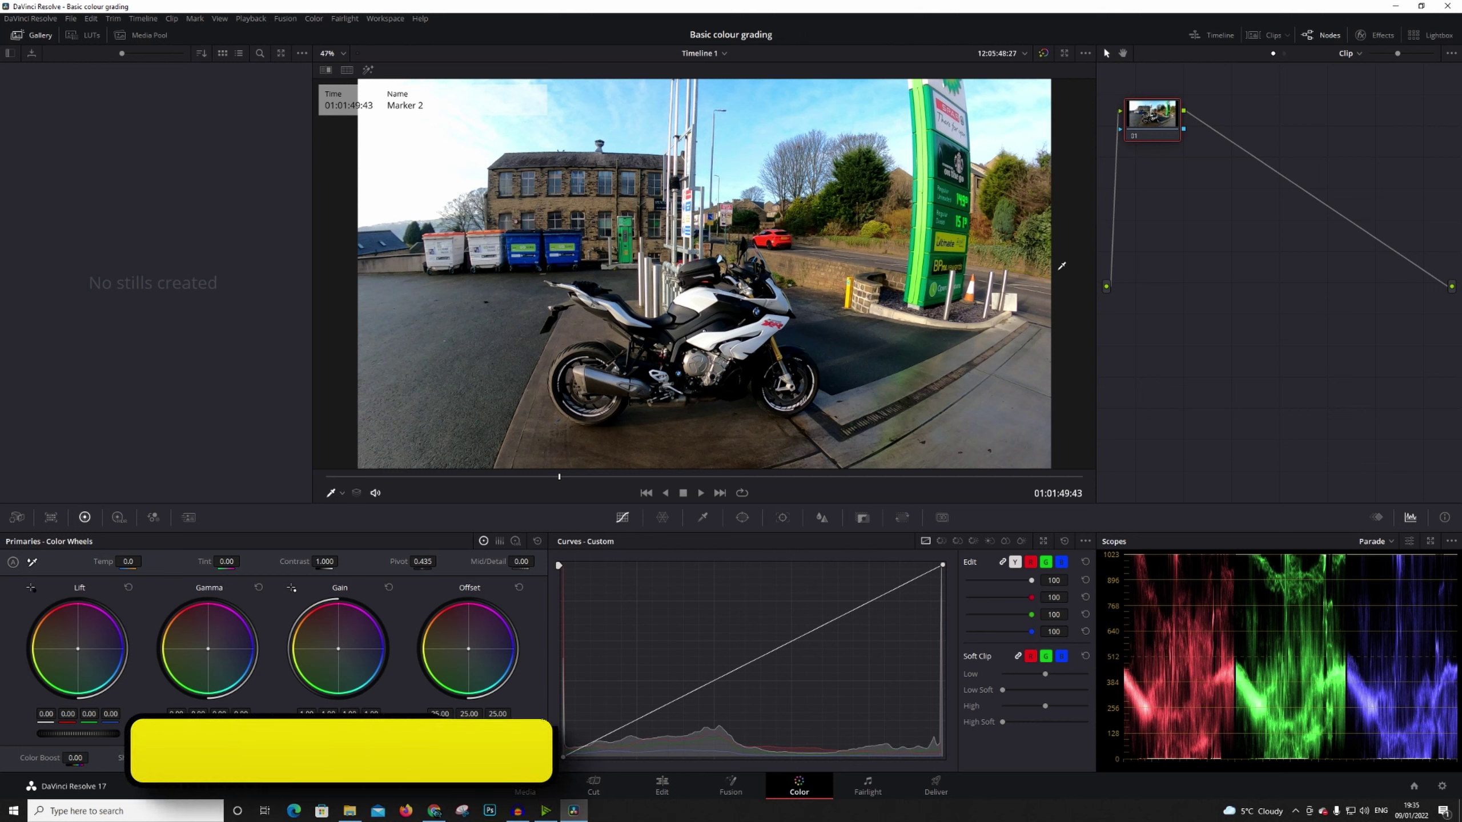
pyautogui.moveTo(1156, 119); pyautogui.dragTo(1168, 179)
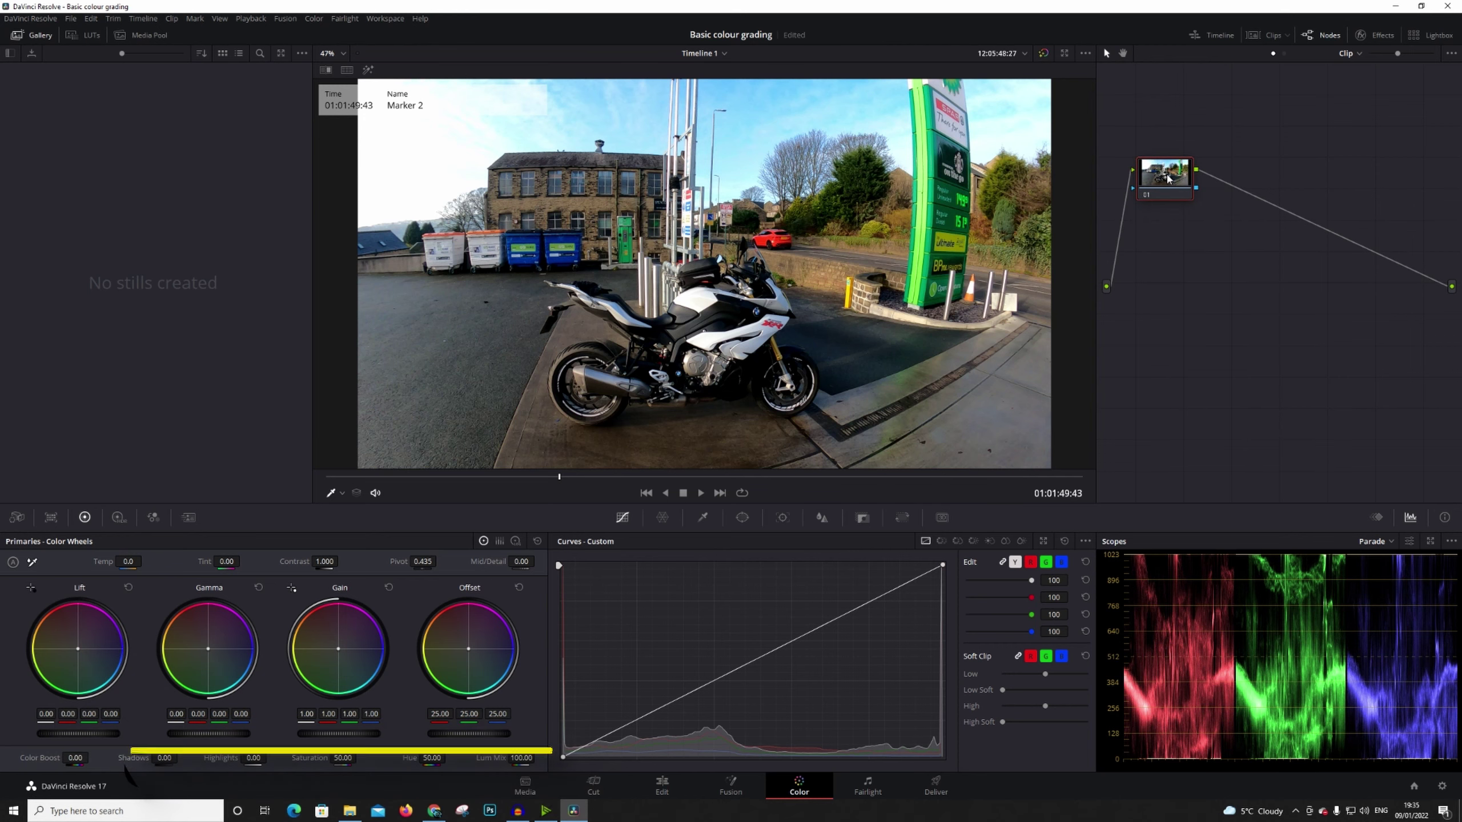
# Step: Toggle the display of the node graph off and back on several times
pyautogui.click(1320, 36)
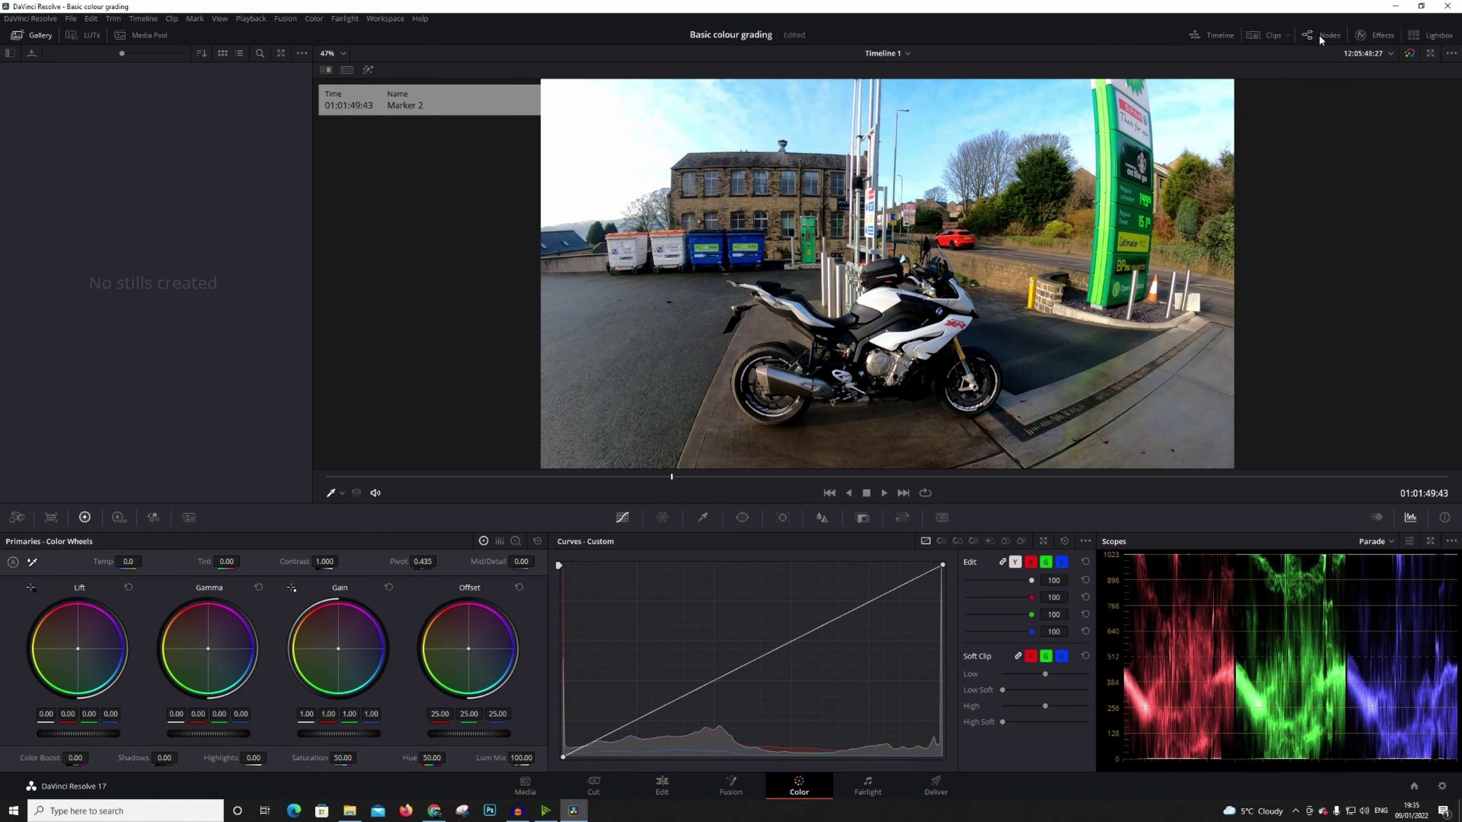
pyautogui.click(1320, 36)
pyautogui.click(1320, 36)
pyautogui.click(1320, 36)
pyautogui.click(1321, 36)
pyautogui.click(1321, 36)
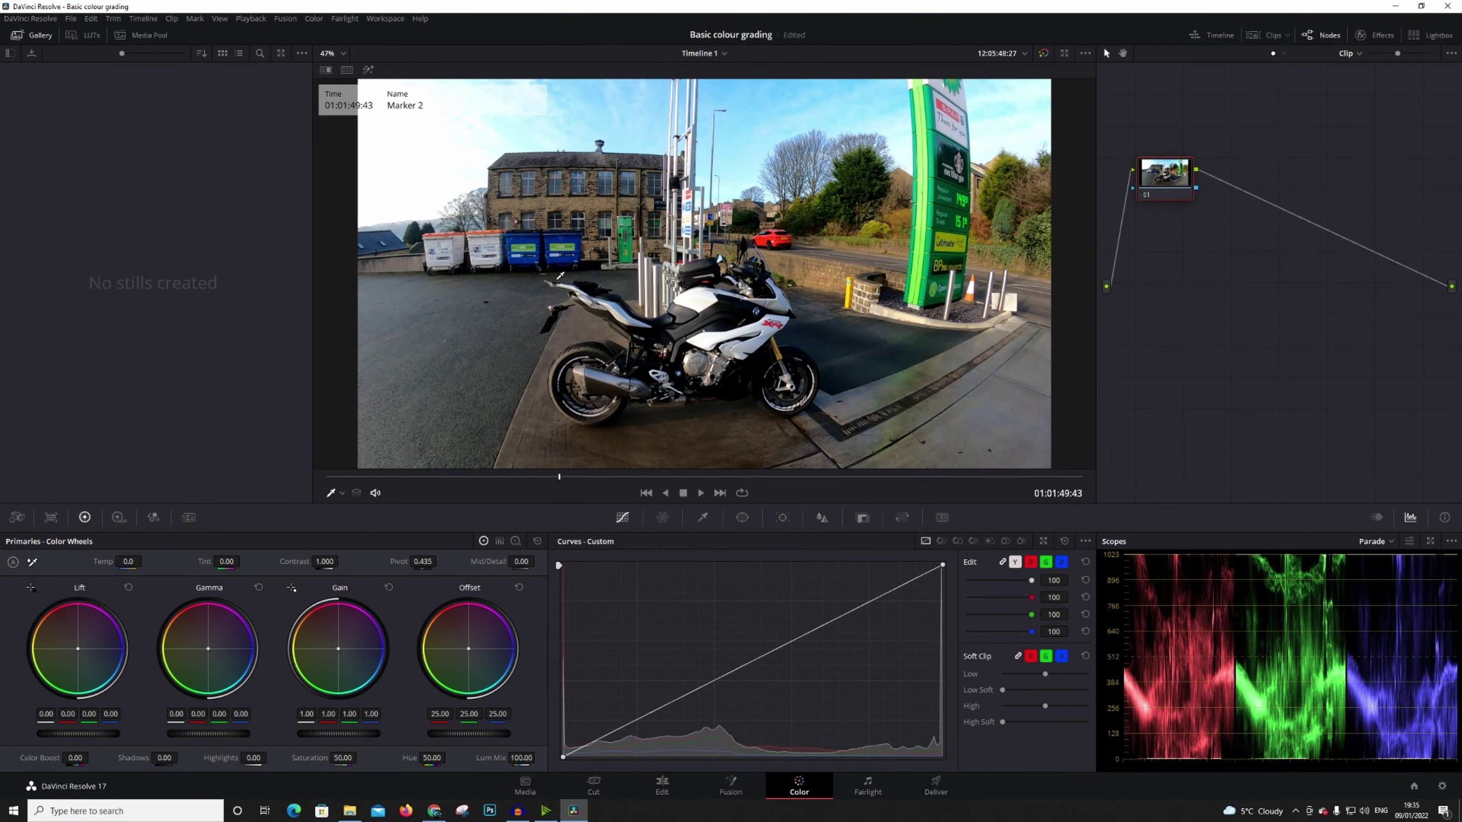
# Step: Look through the Media Pool and the LUT browser, returning to the stills Gallery
pyautogui.click(35, 35)
pyautogui.click(145, 36)
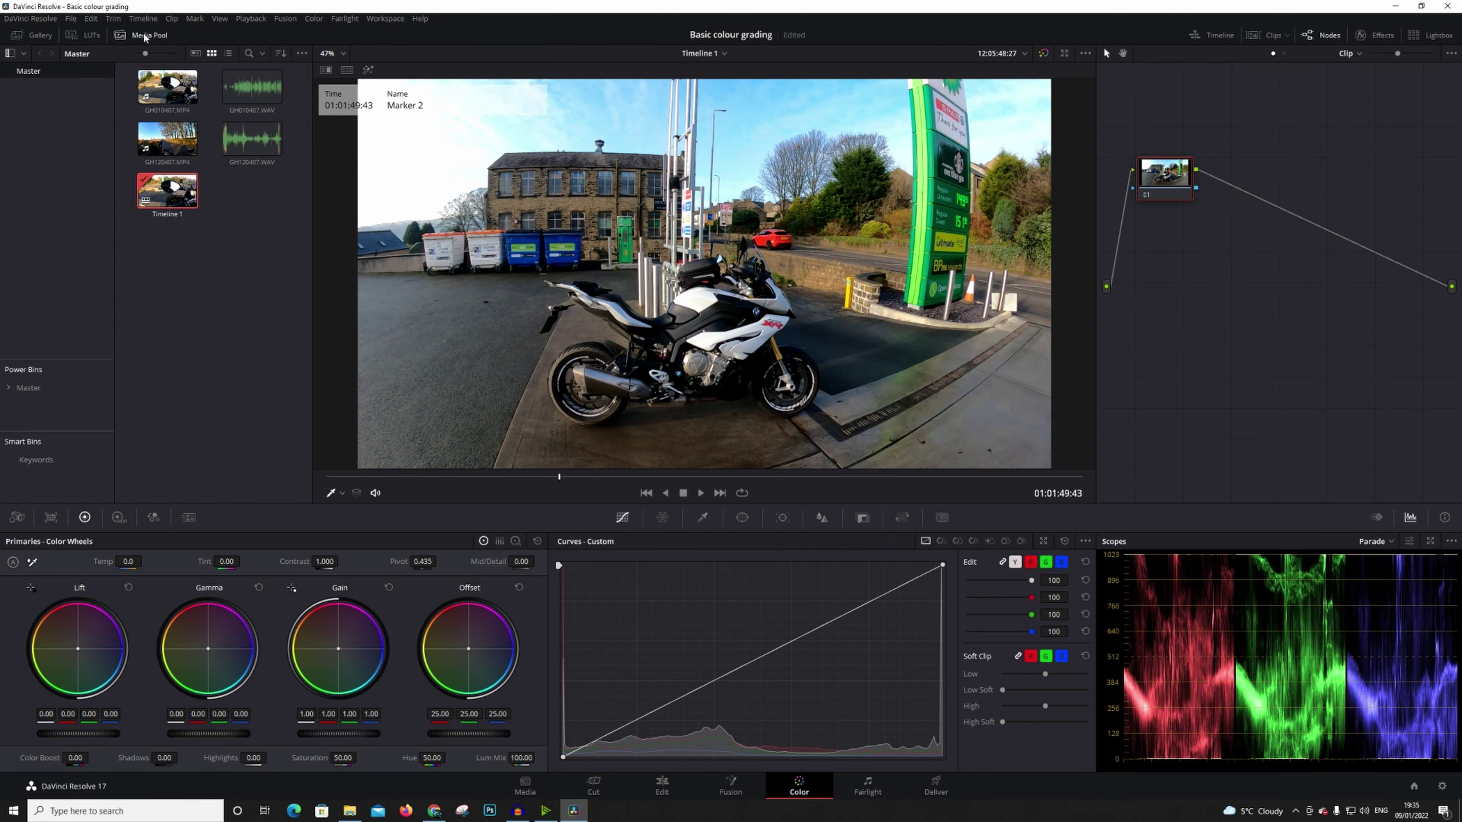
pyautogui.click(92, 36)
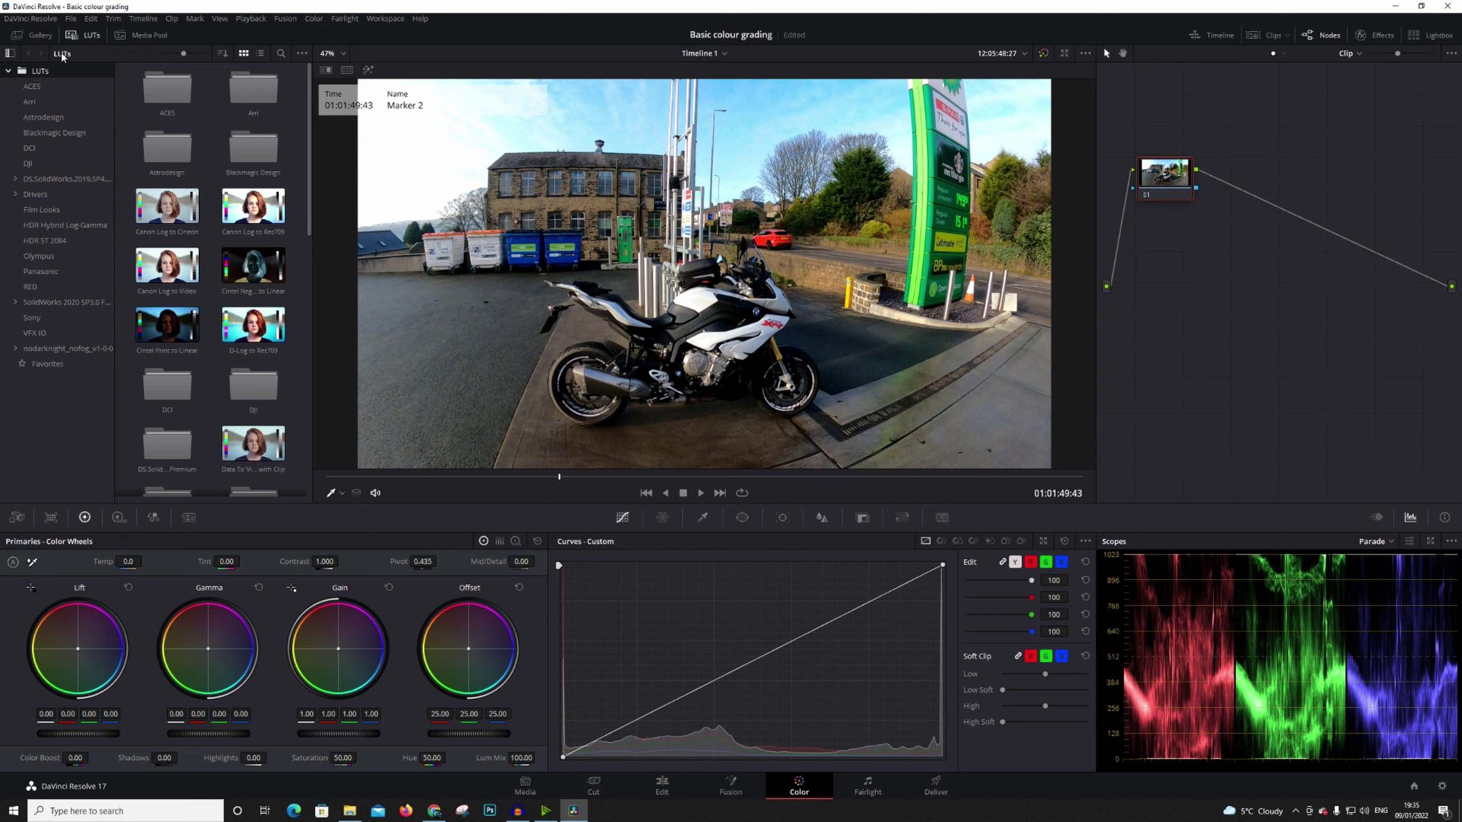
pyautogui.click(38, 37)
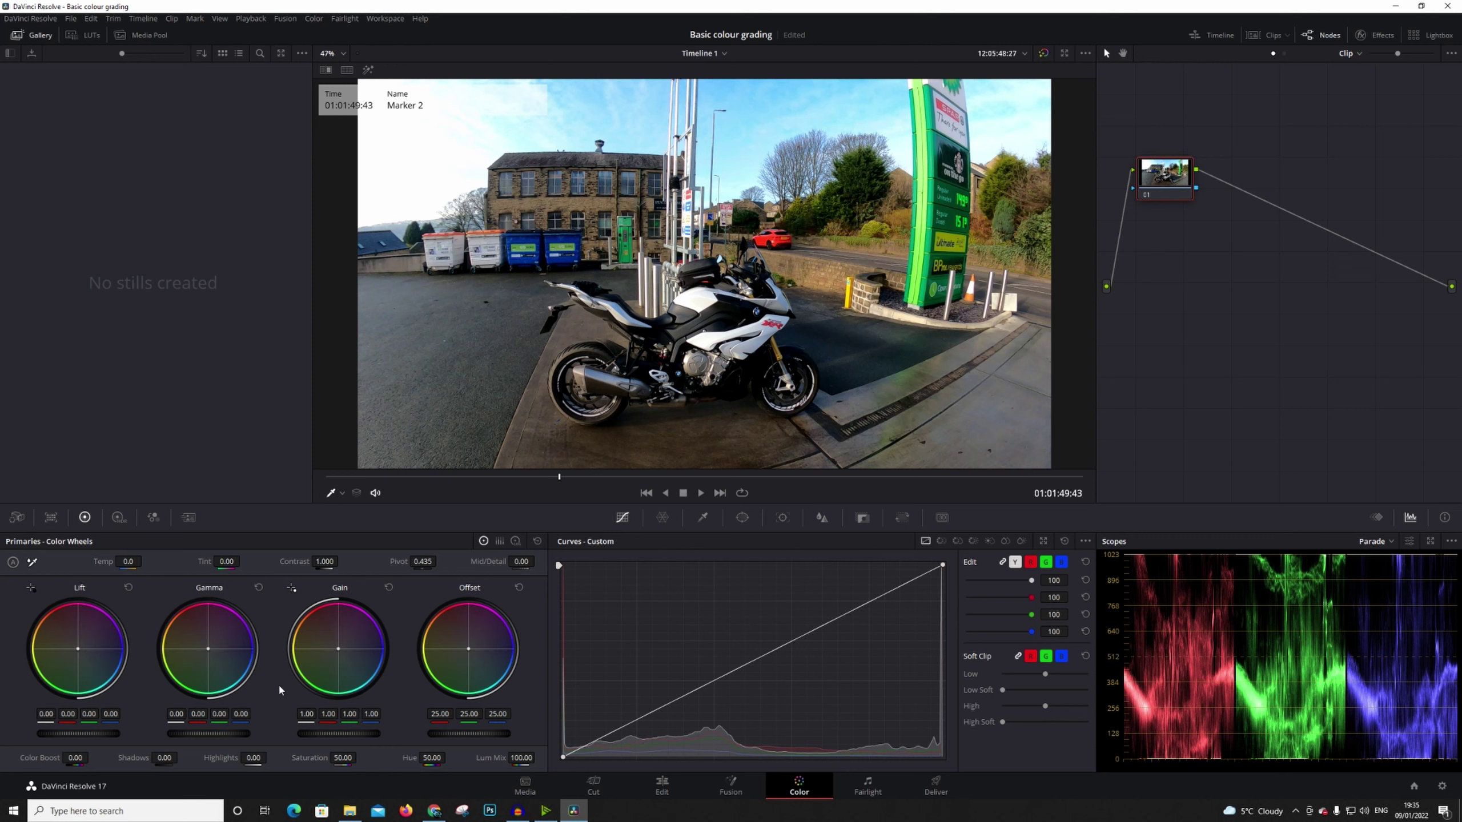
# Step: Look through the Color Match, Motion Effects and Log Wheels controls, returning to the primary Color Wheels
pyautogui.click(17, 517)
pyautogui.click(52, 517)
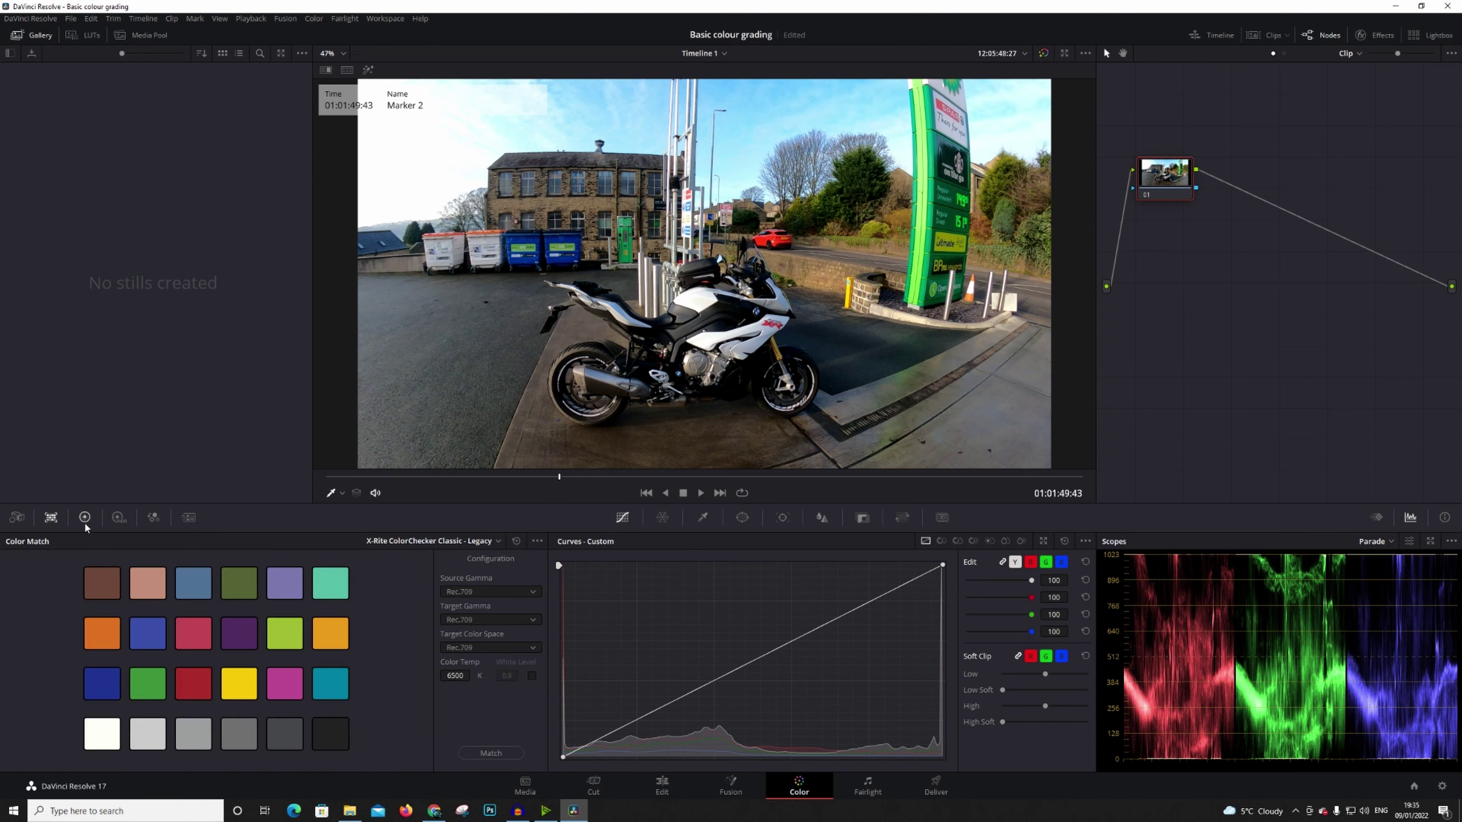
pyautogui.click(118, 518)
pyautogui.click(189, 518)
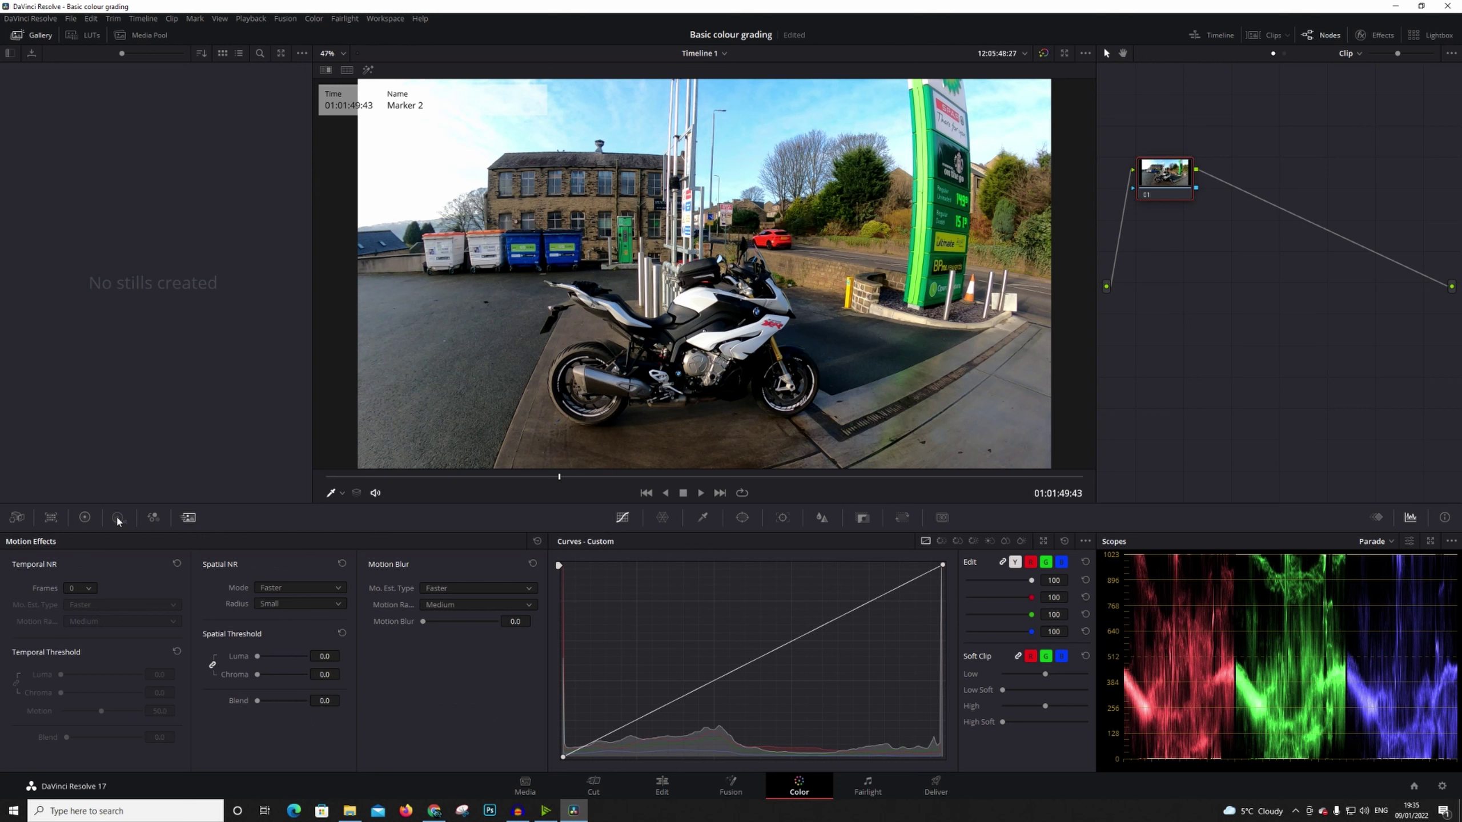
pyautogui.click(85, 518)
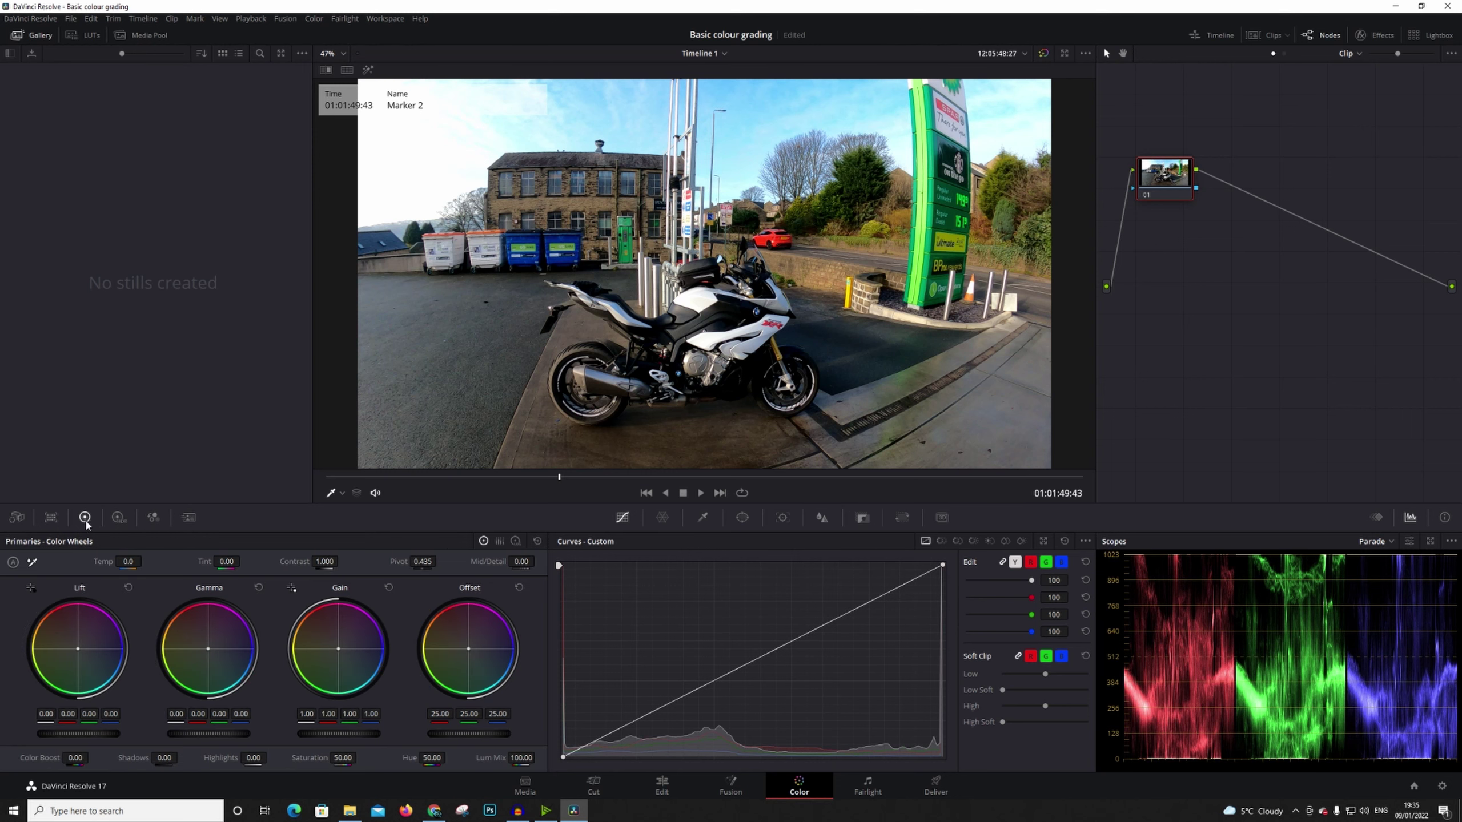
pyautogui.click(515, 543)
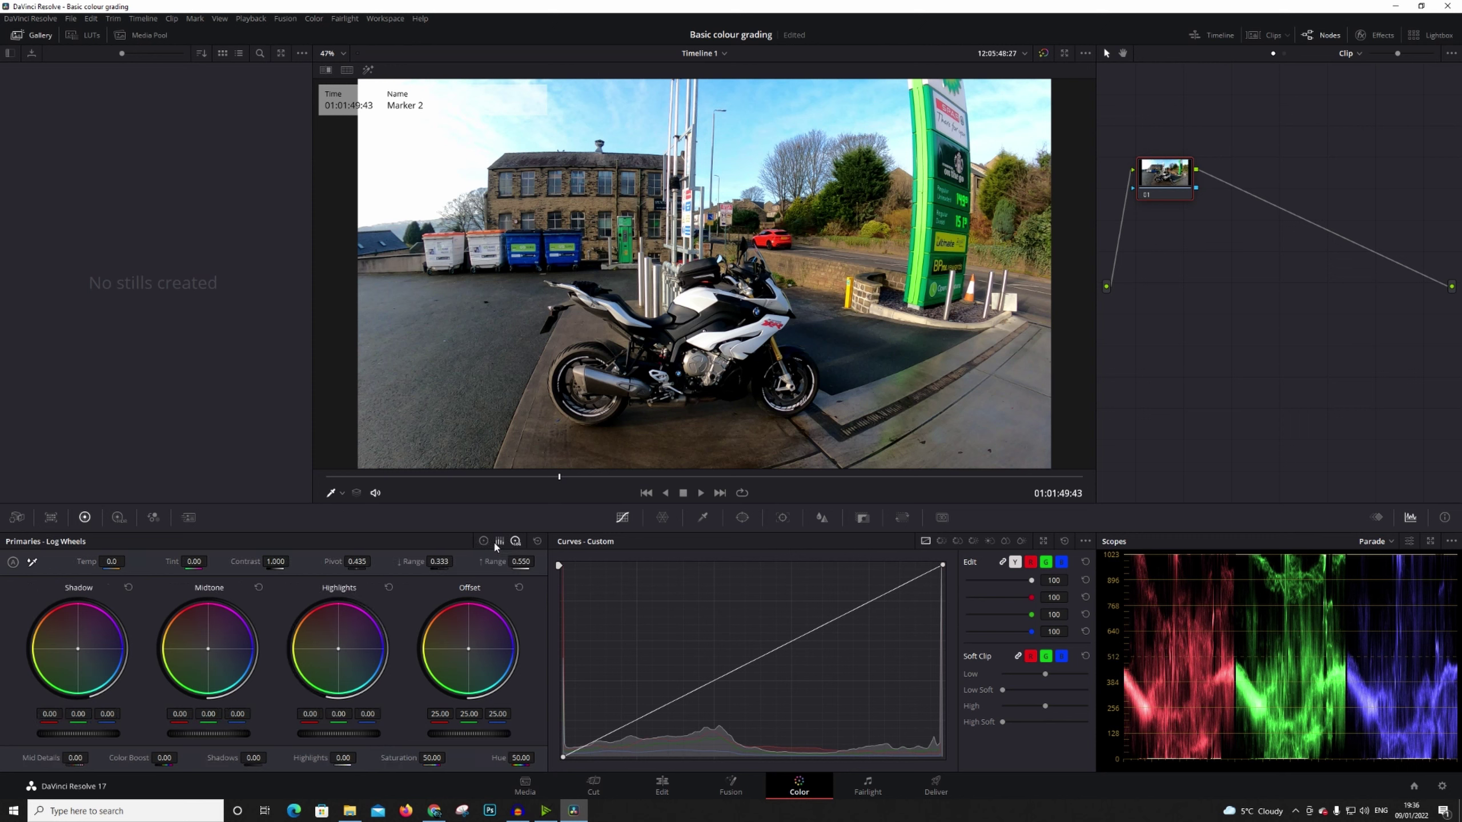
pyautogui.click(483, 542)
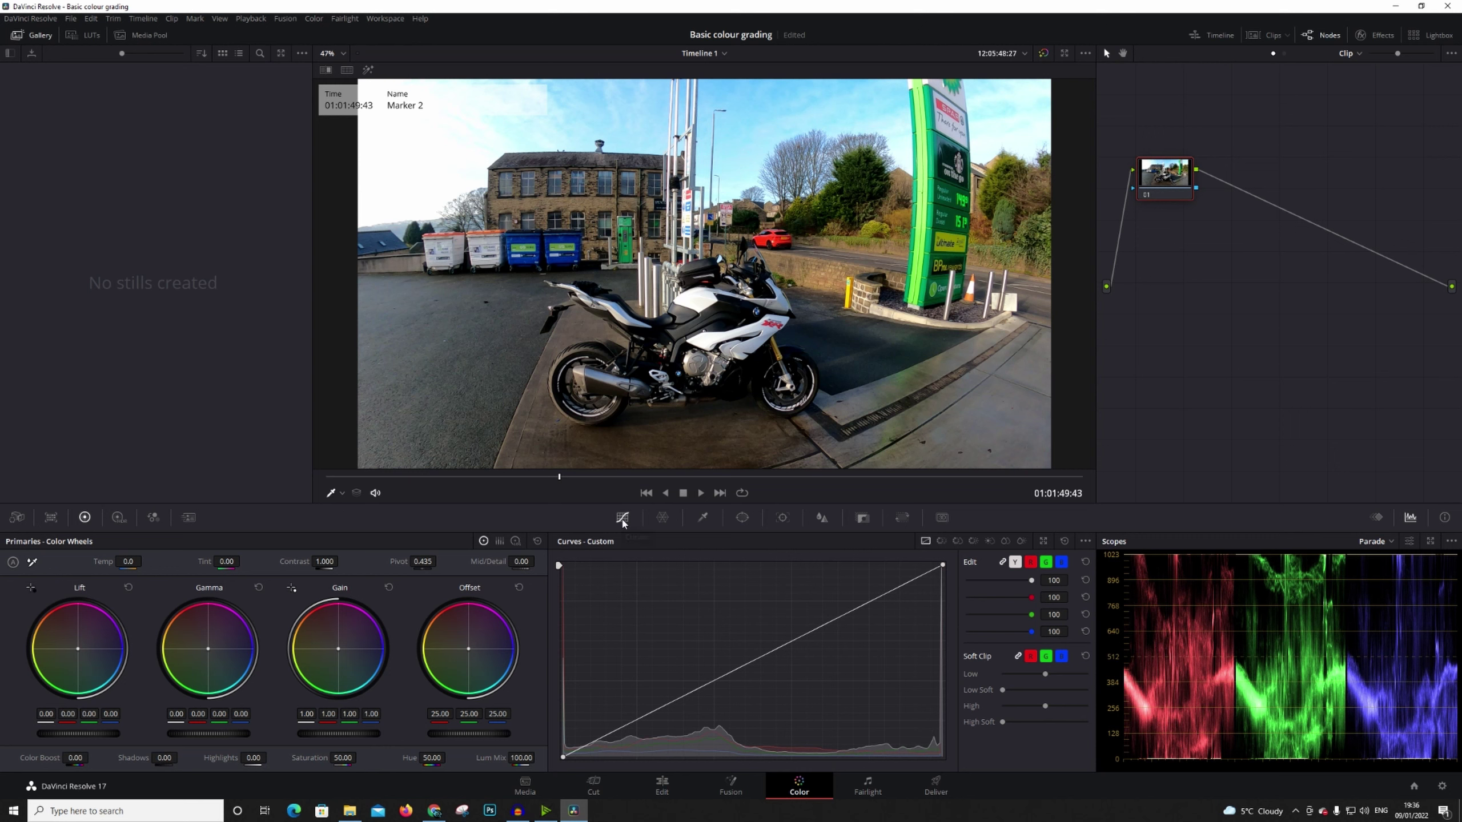
# Step: View the Color Warper, and try the HSL Qualifier by sampling colours from the motorbike and the sky
pyautogui.click(661, 518)
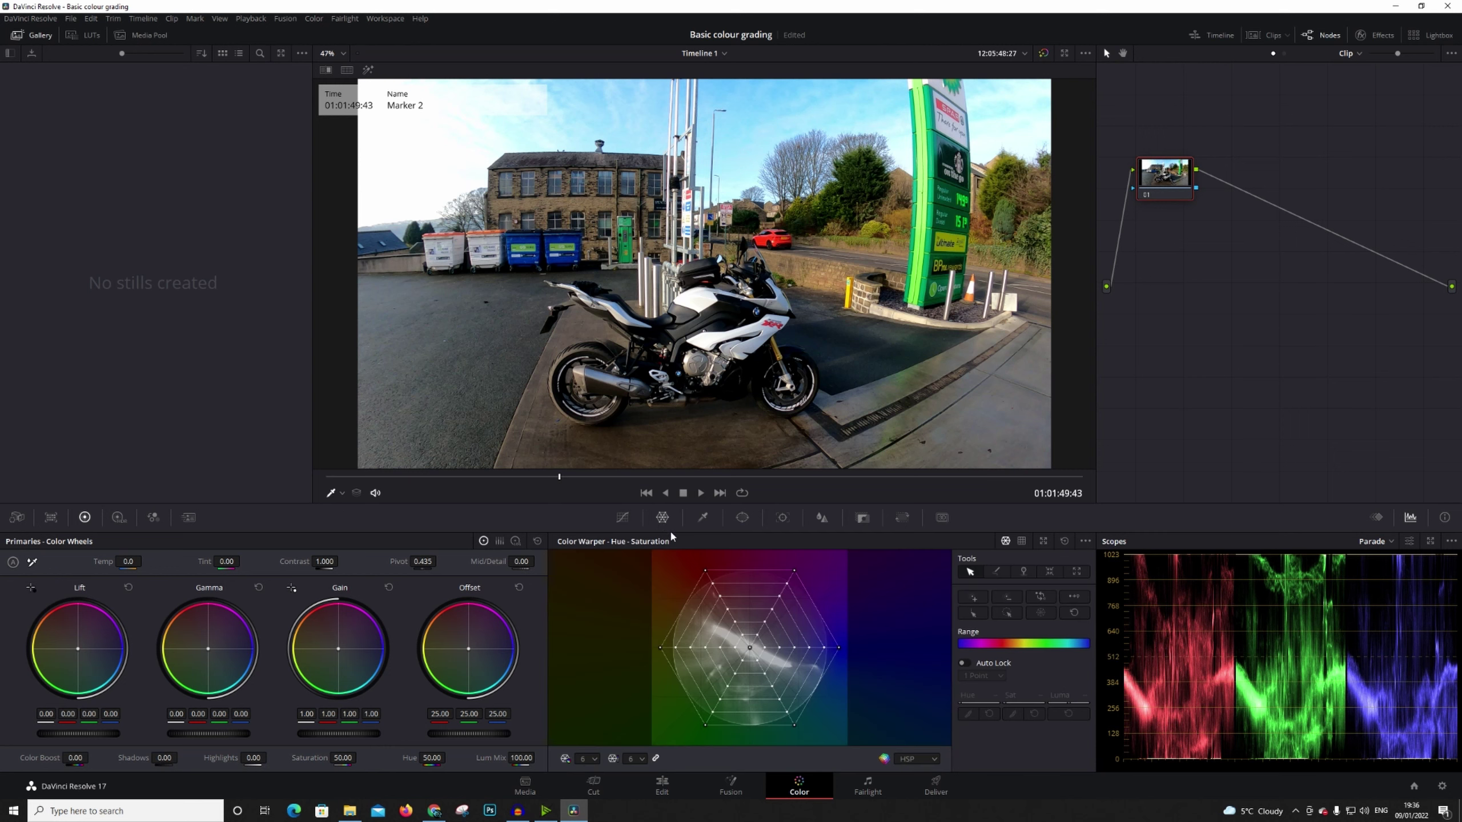
pyautogui.click(703, 518)
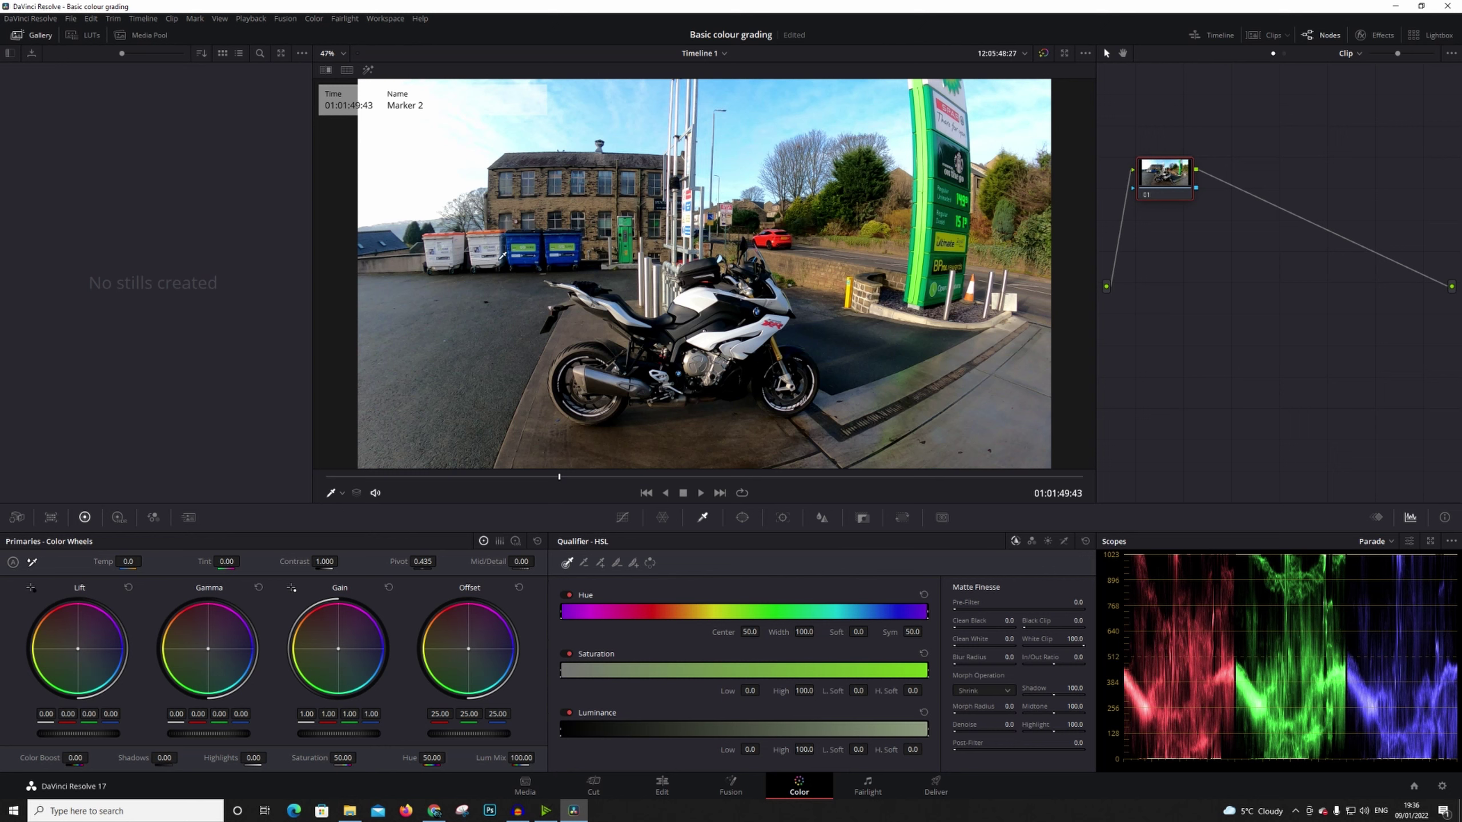
pyautogui.click(714, 350)
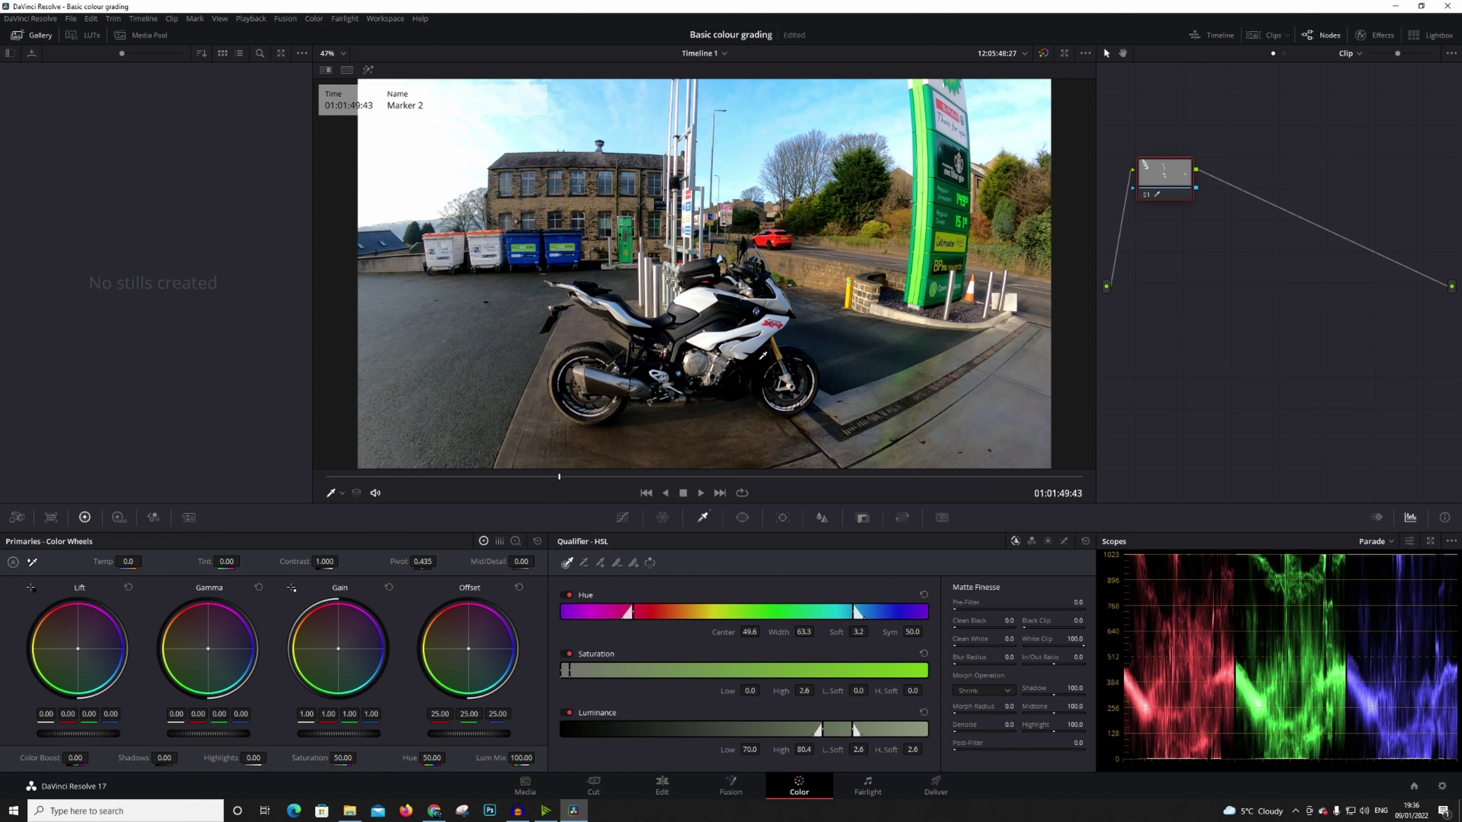
pyautogui.click(749, 359)
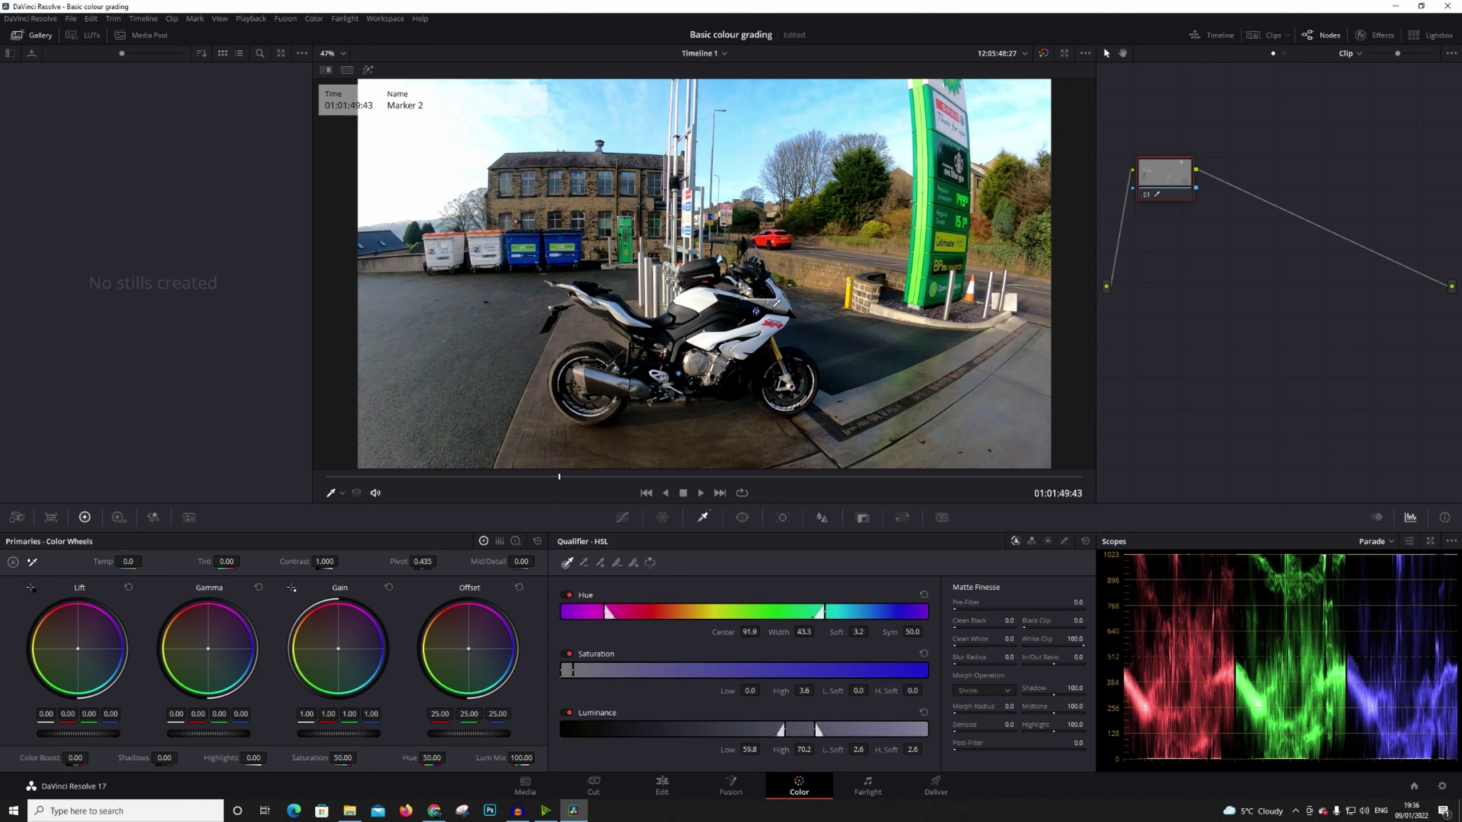
pyautogui.click(771, 140)
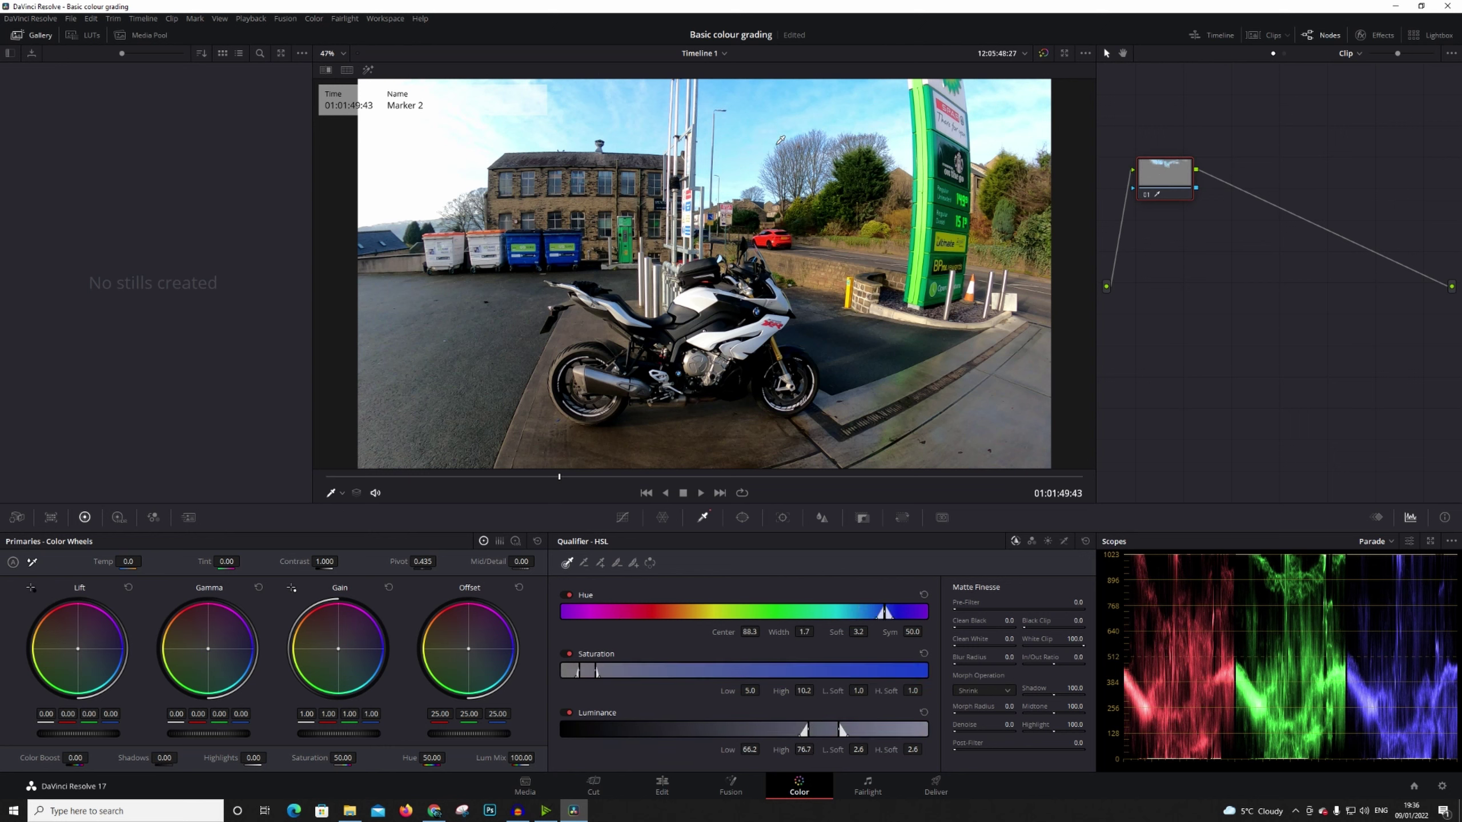
pyautogui.click(1006, 111)
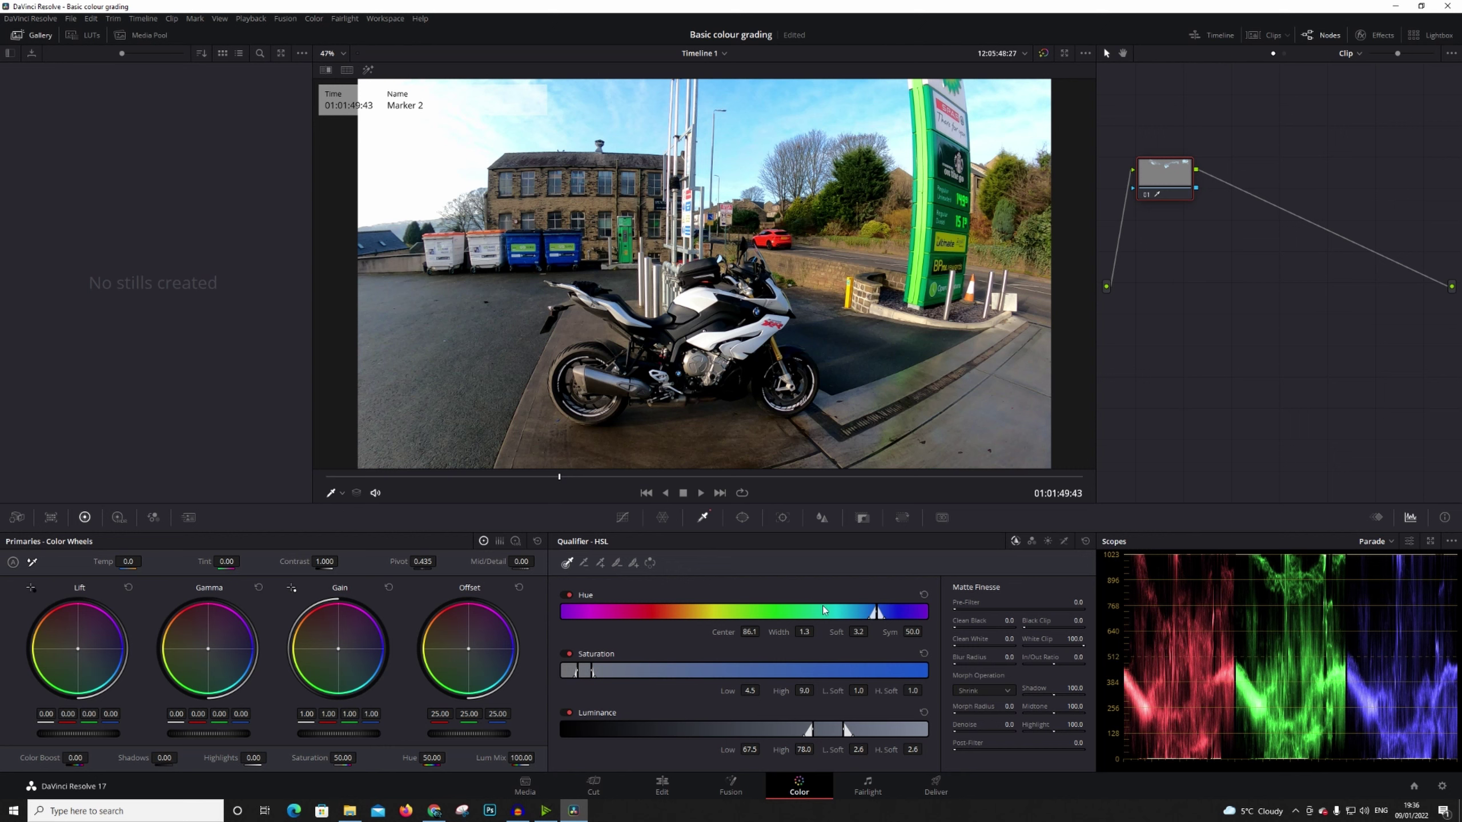
# Step: Reset the Hue, Saturation and Luminance ranges of the HSL Qualifier
pyautogui.click(923, 595)
pyautogui.click(923, 654)
pyautogui.click(923, 712)
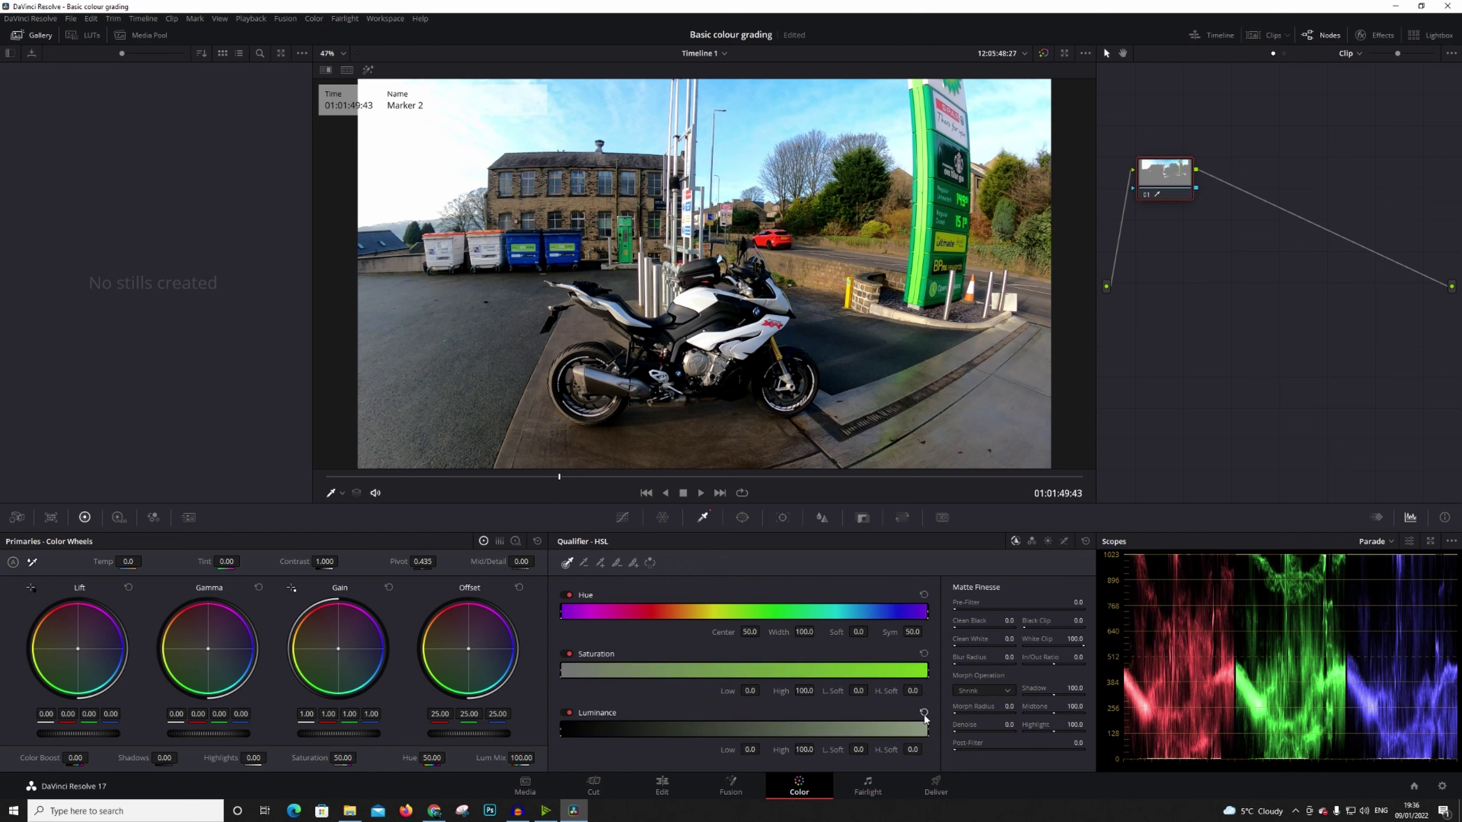
# Step: Look through the Window, Tracker, Blur, Key and Sizing controls, returning to the Custom Curves
pyautogui.click(745, 518)
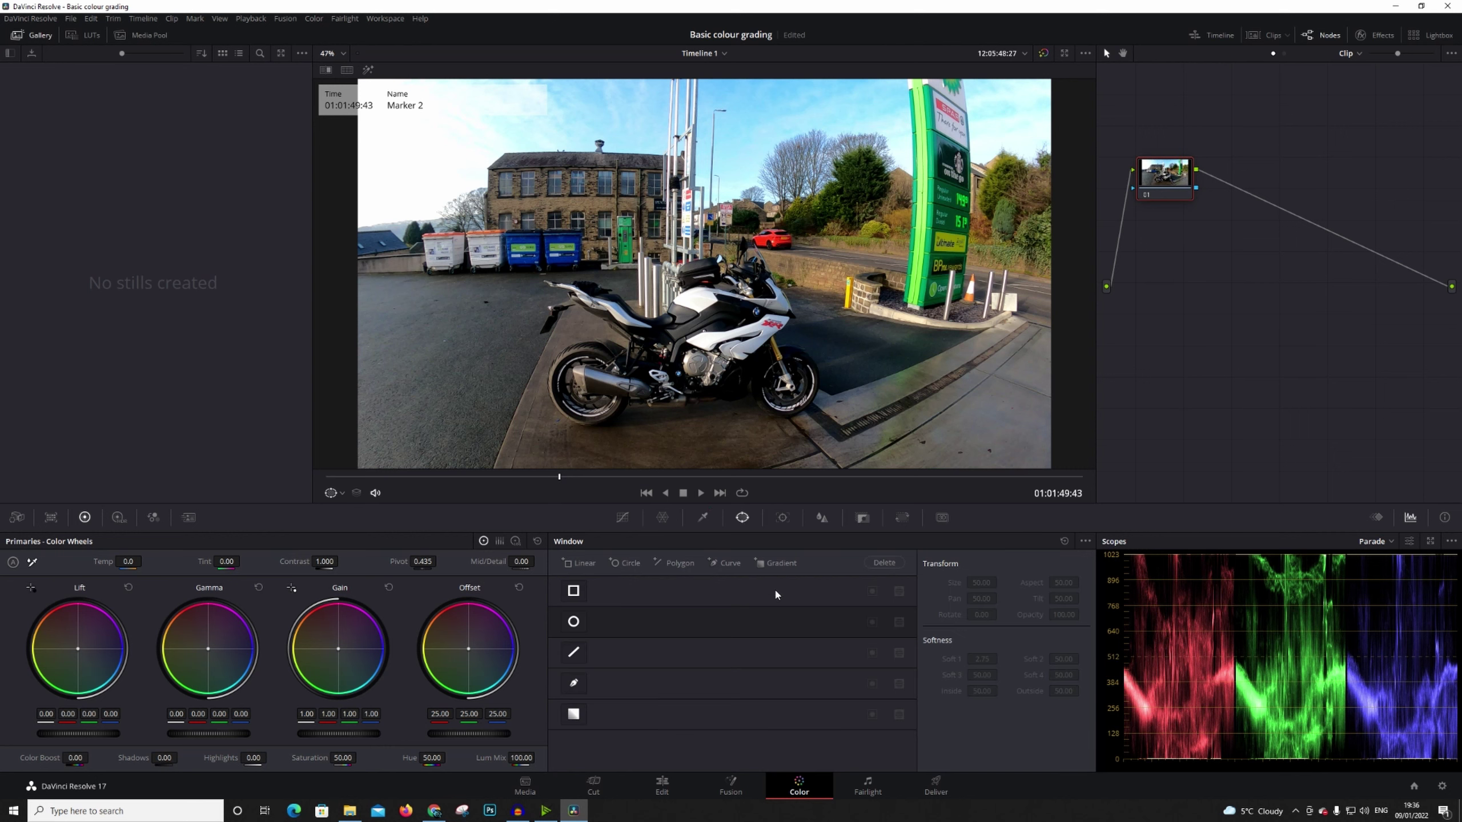
pyautogui.click(782, 518)
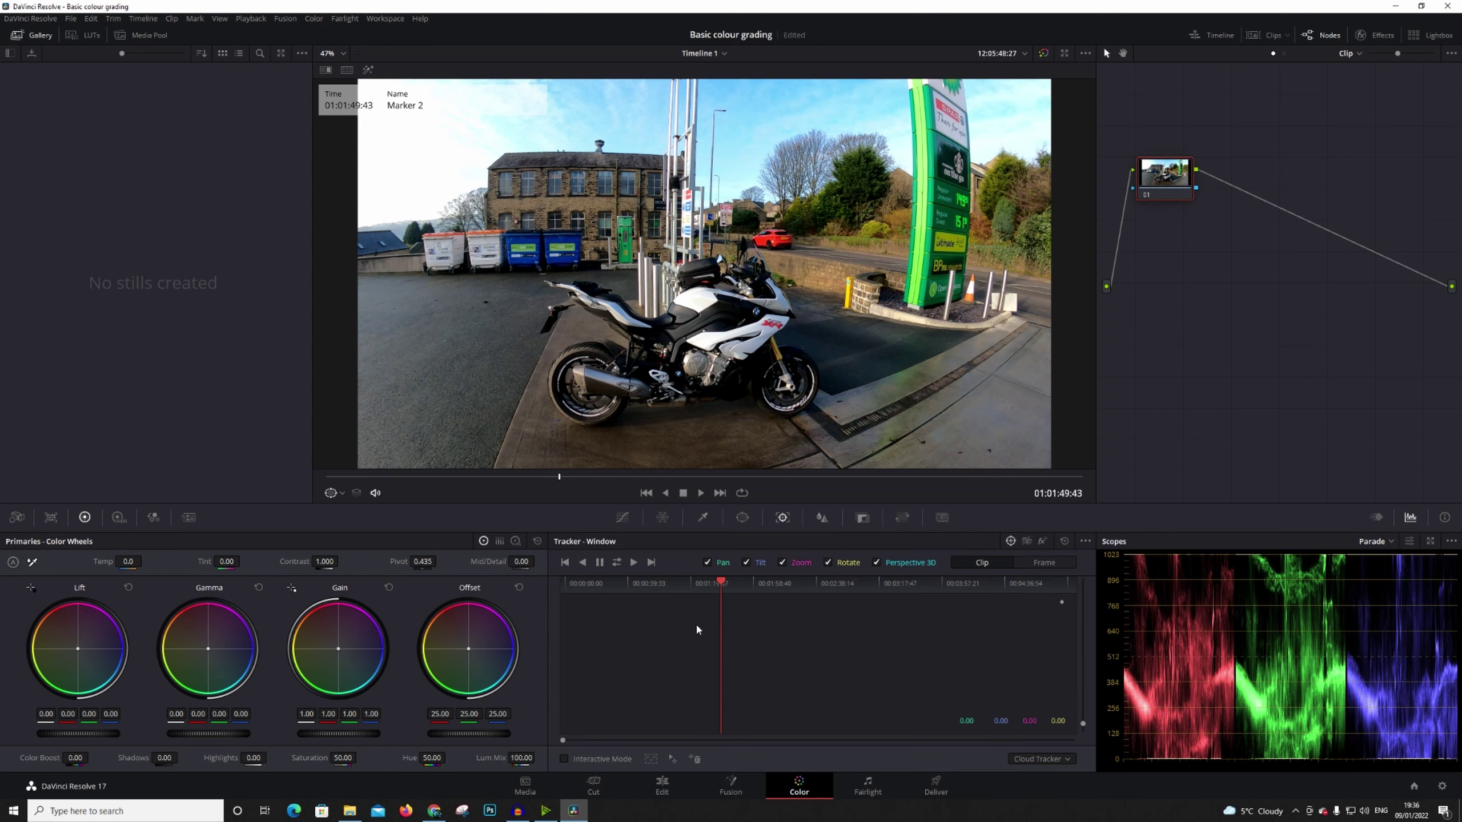
pyautogui.click(821, 518)
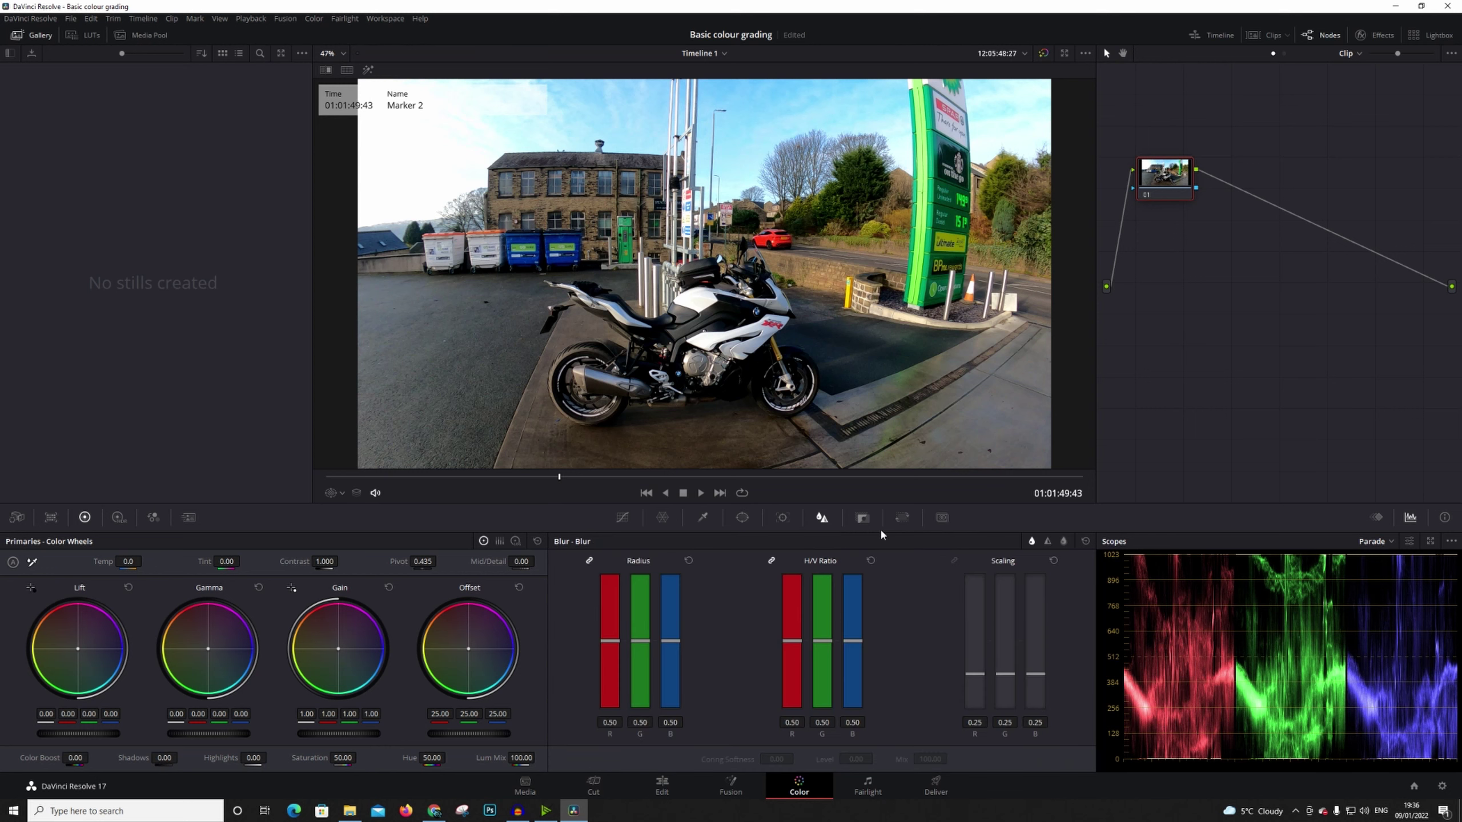
pyautogui.click(863, 518)
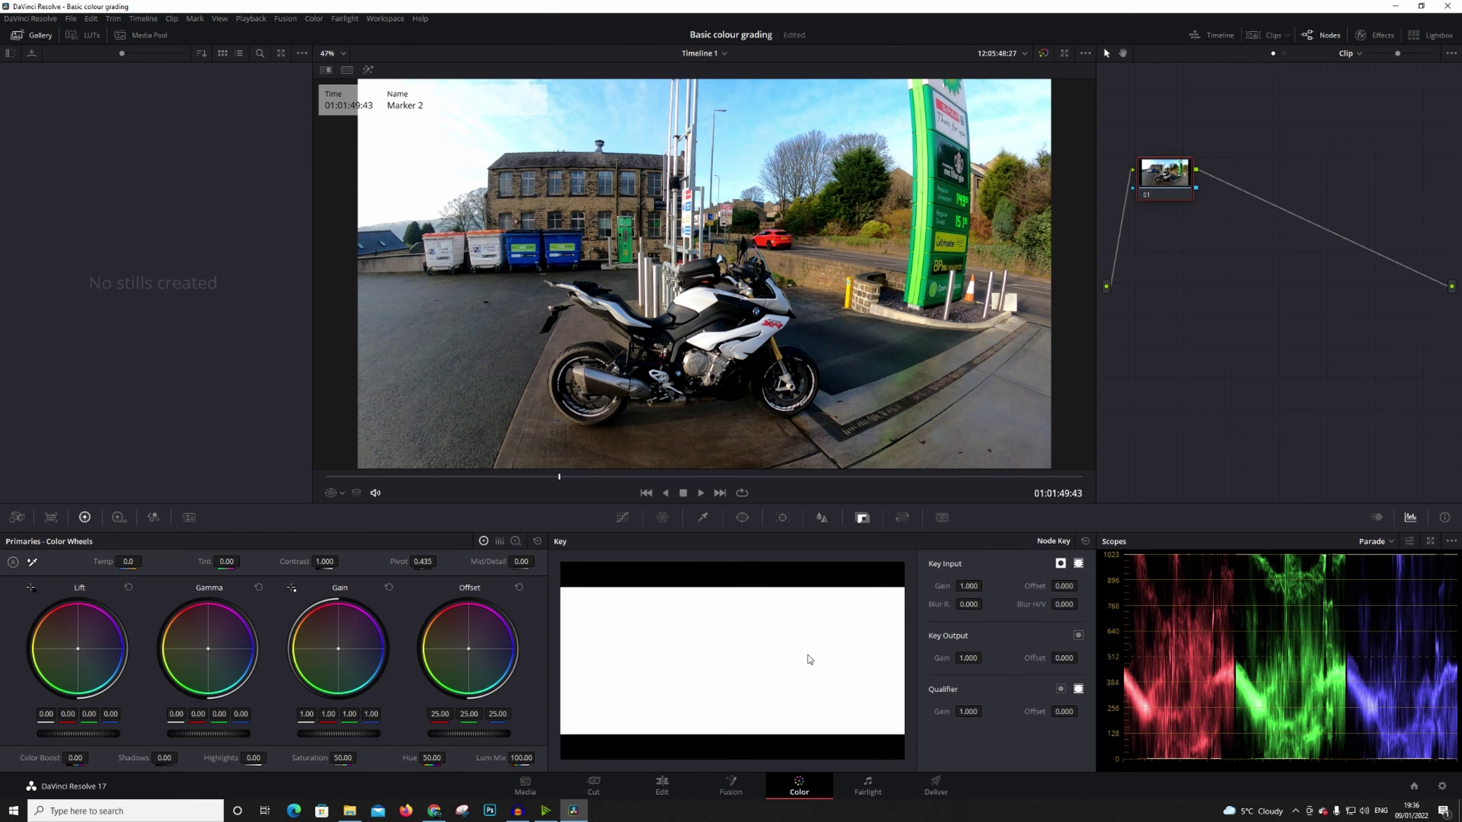
pyautogui.click(901, 518)
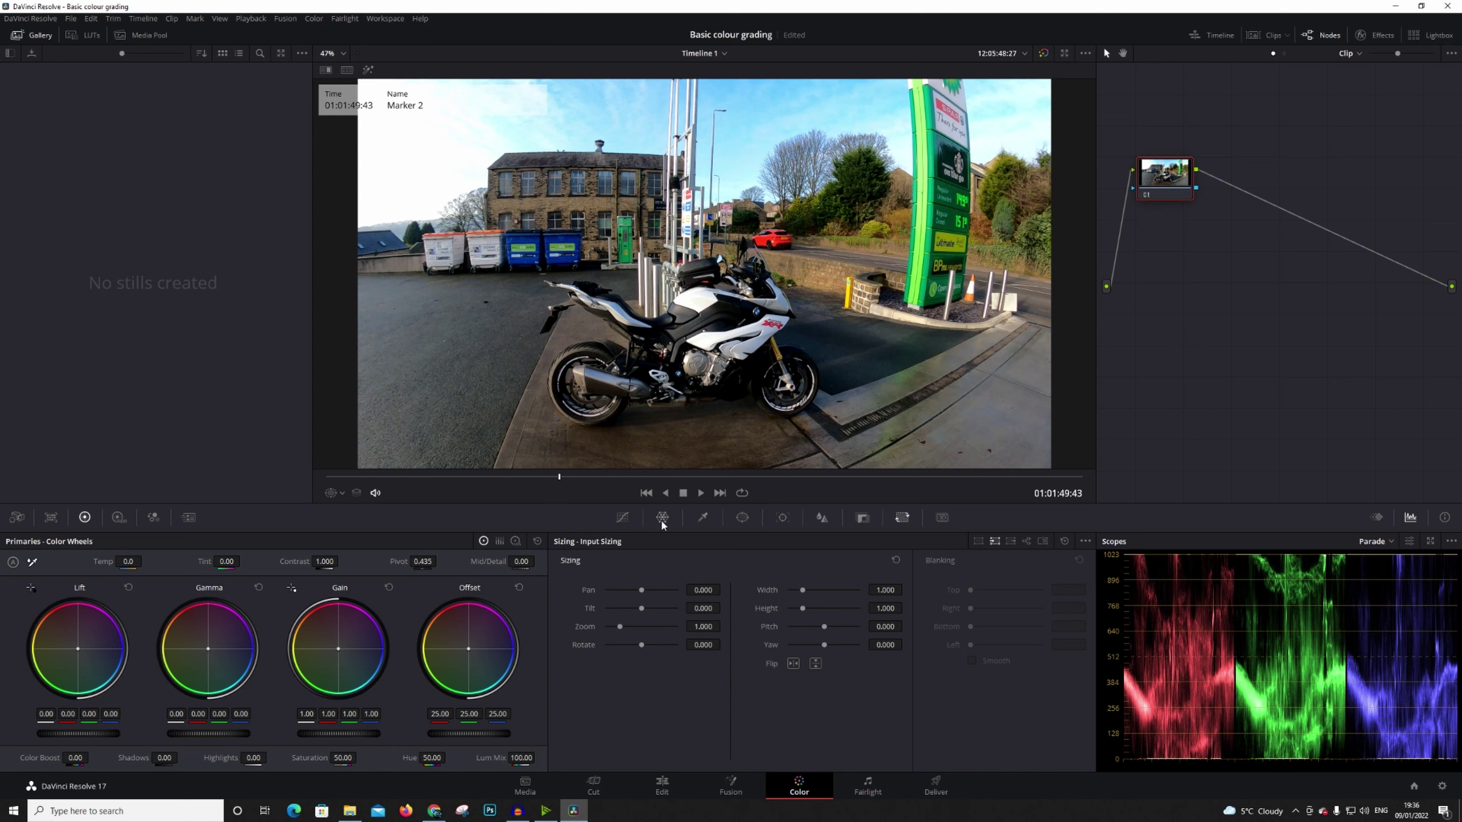
pyautogui.click(624, 518)
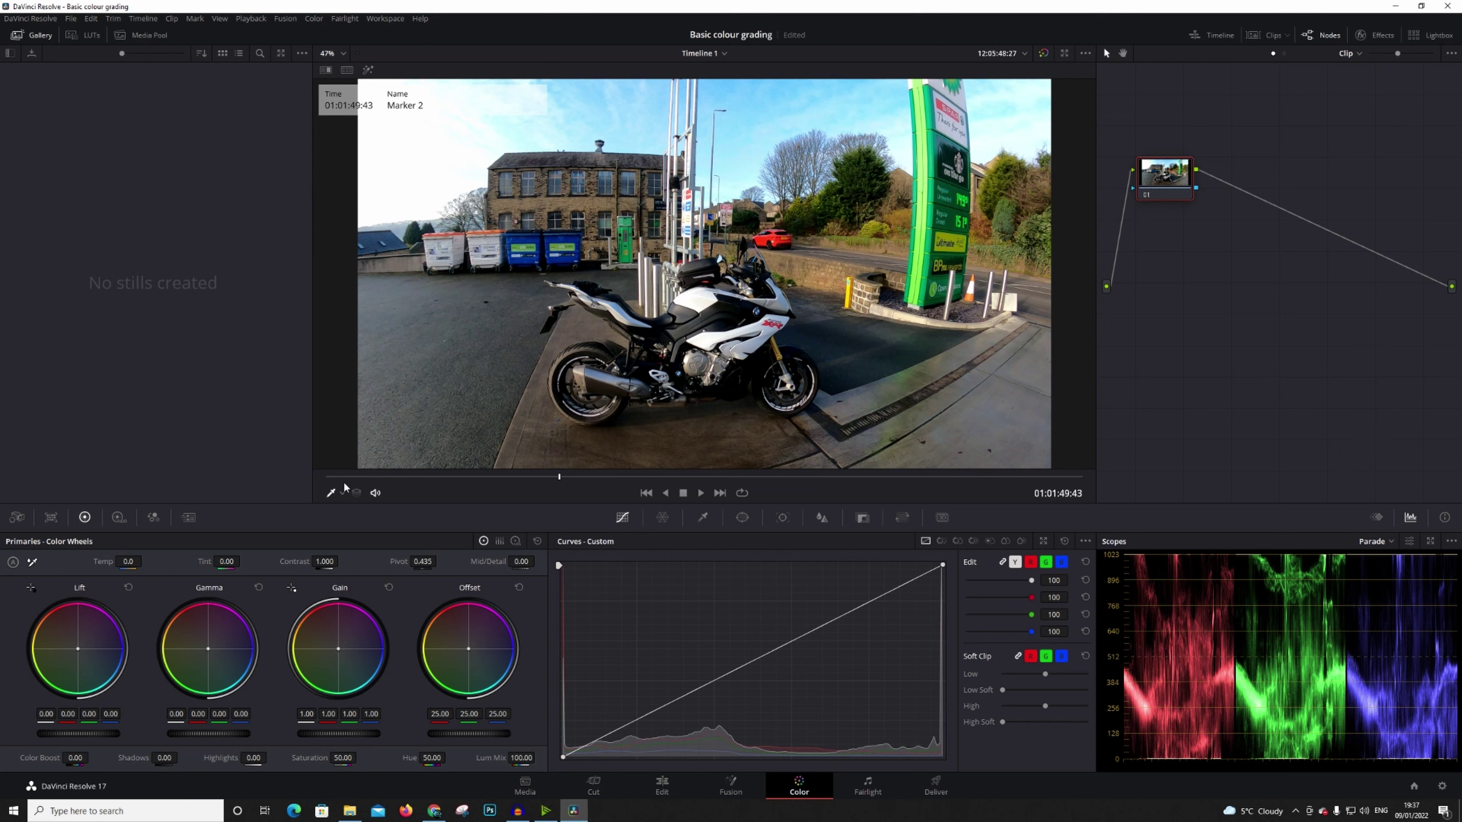
# Step: Try a strongly reduced contrast on the clip and restore the contrast to 1.000
pyautogui.moveTo(334, 565); pyautogui.dragTo(342, 561)
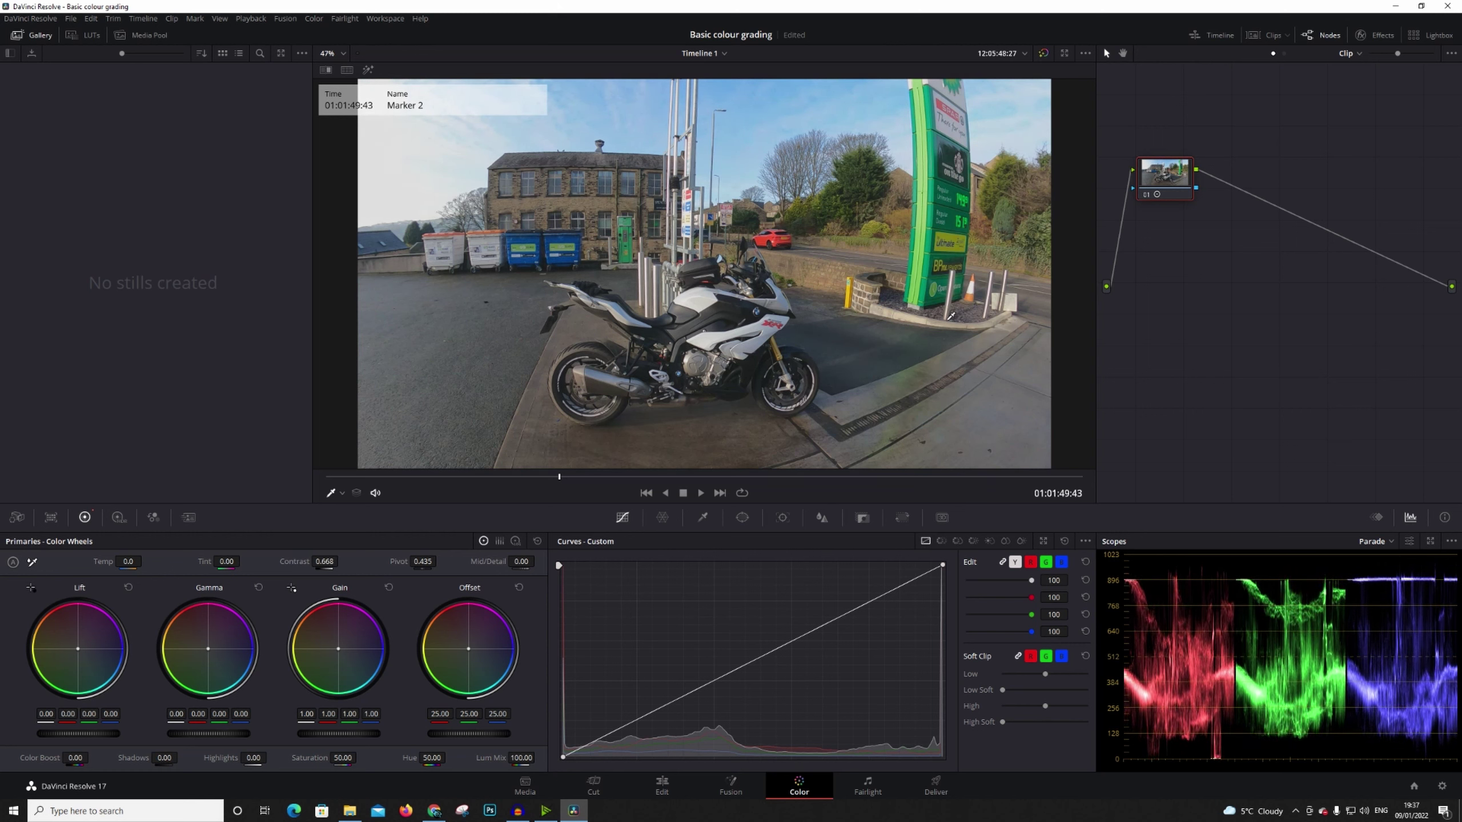
pyautogui.doubleClick(326, 561)
pyautogui.write('1')
pyautogui.press('Return')
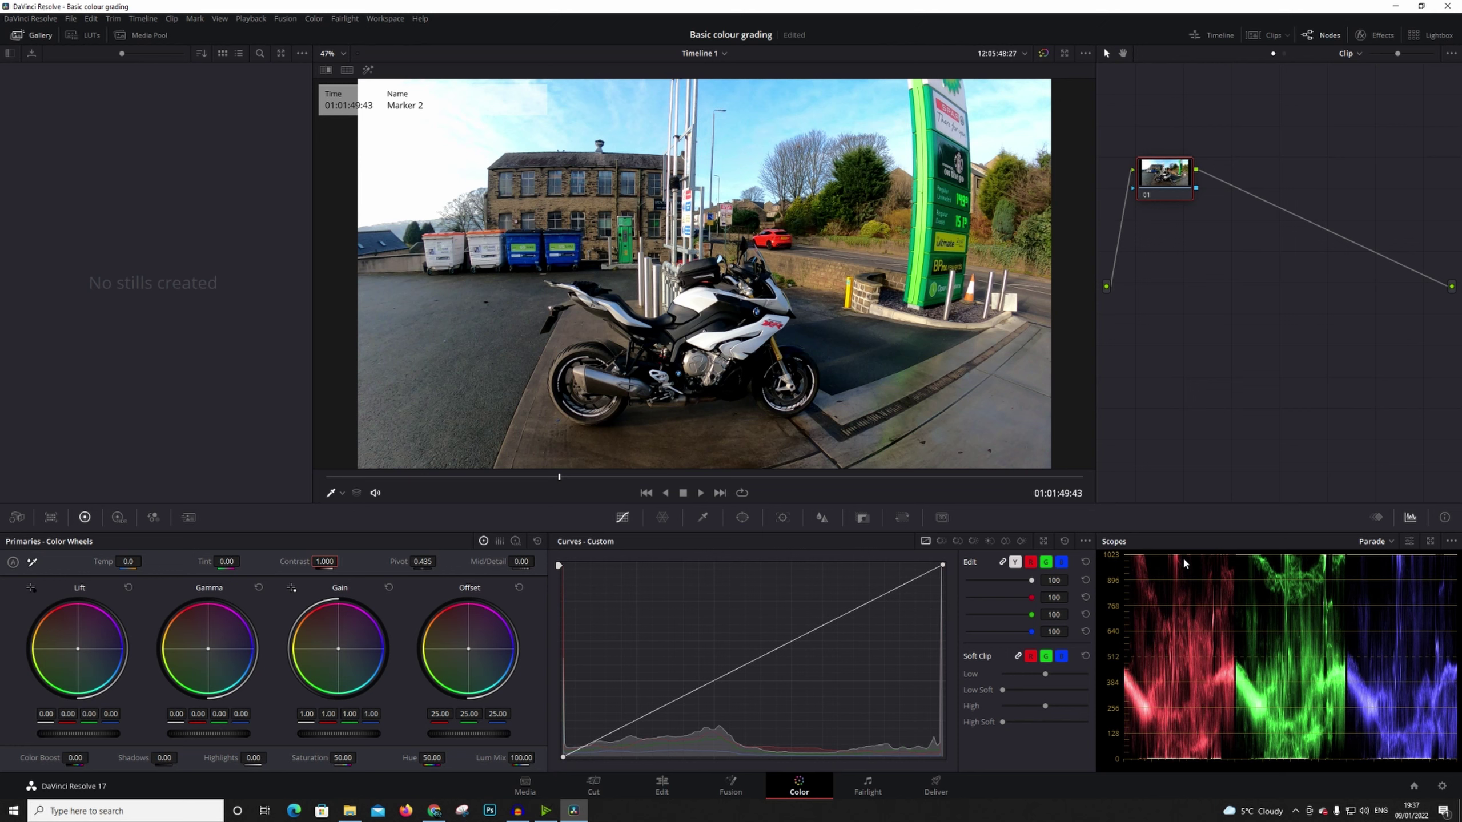
# Step: Try lowering the white point of the custom curve and return it to its original corner
pyautogui.moveTo(944, 570); pyautogui.dragTo(923, 599)
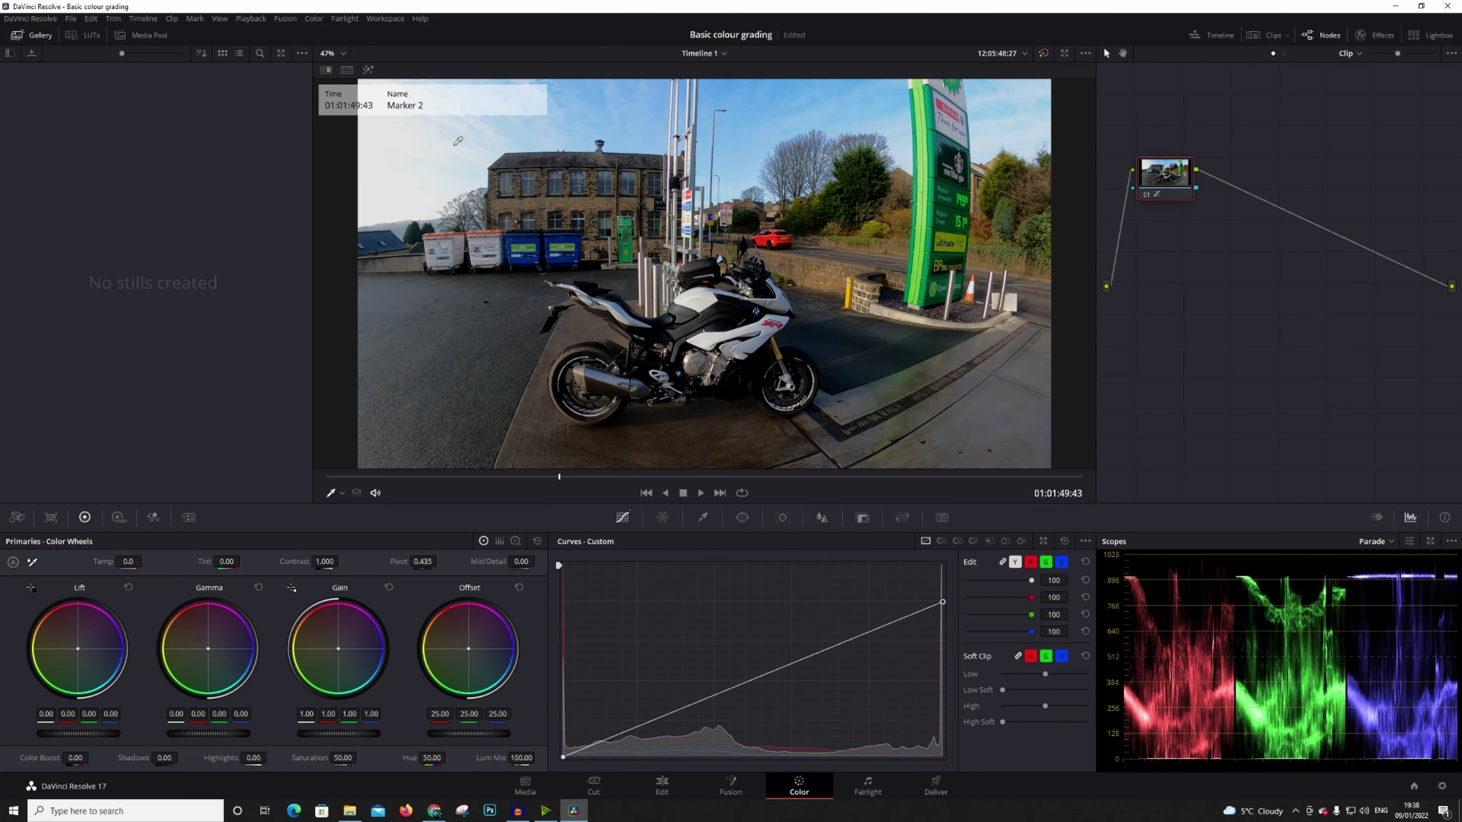
pyautogui.moveTo(944, 602); pyautogui.dragTo(943, 565)
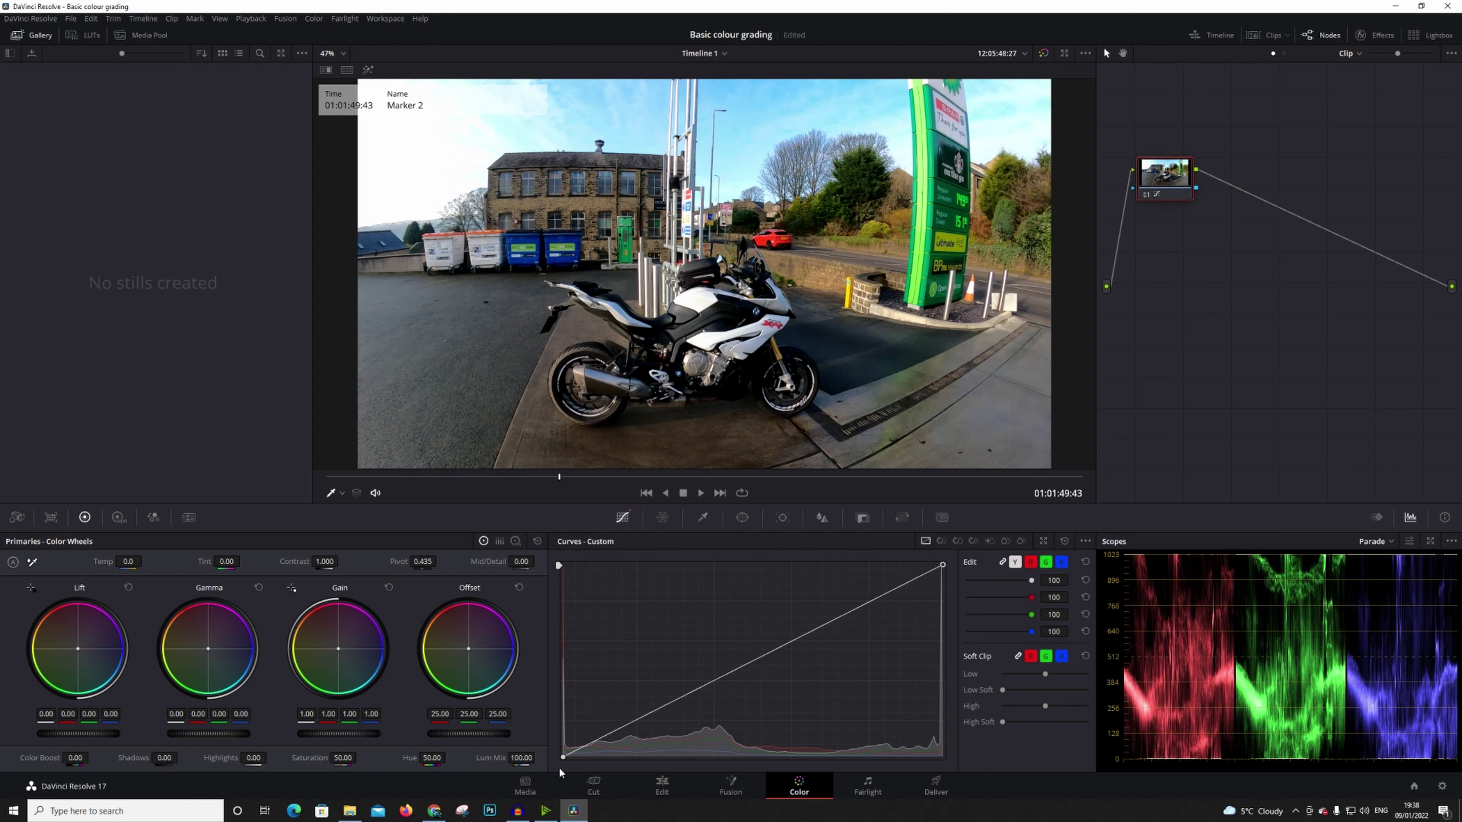
# Step: Add two points to the custom curve, raising the shadows slightly and pulling the highlights down
pyautogui.moveTo(563, 757)
pyautogui.mouseDown()
pyautogui.moveTo(558, 731)
pyautogui.moveTo(558, 761)
pyautogui.mouseUp()
pyautogui.click(654, 705)
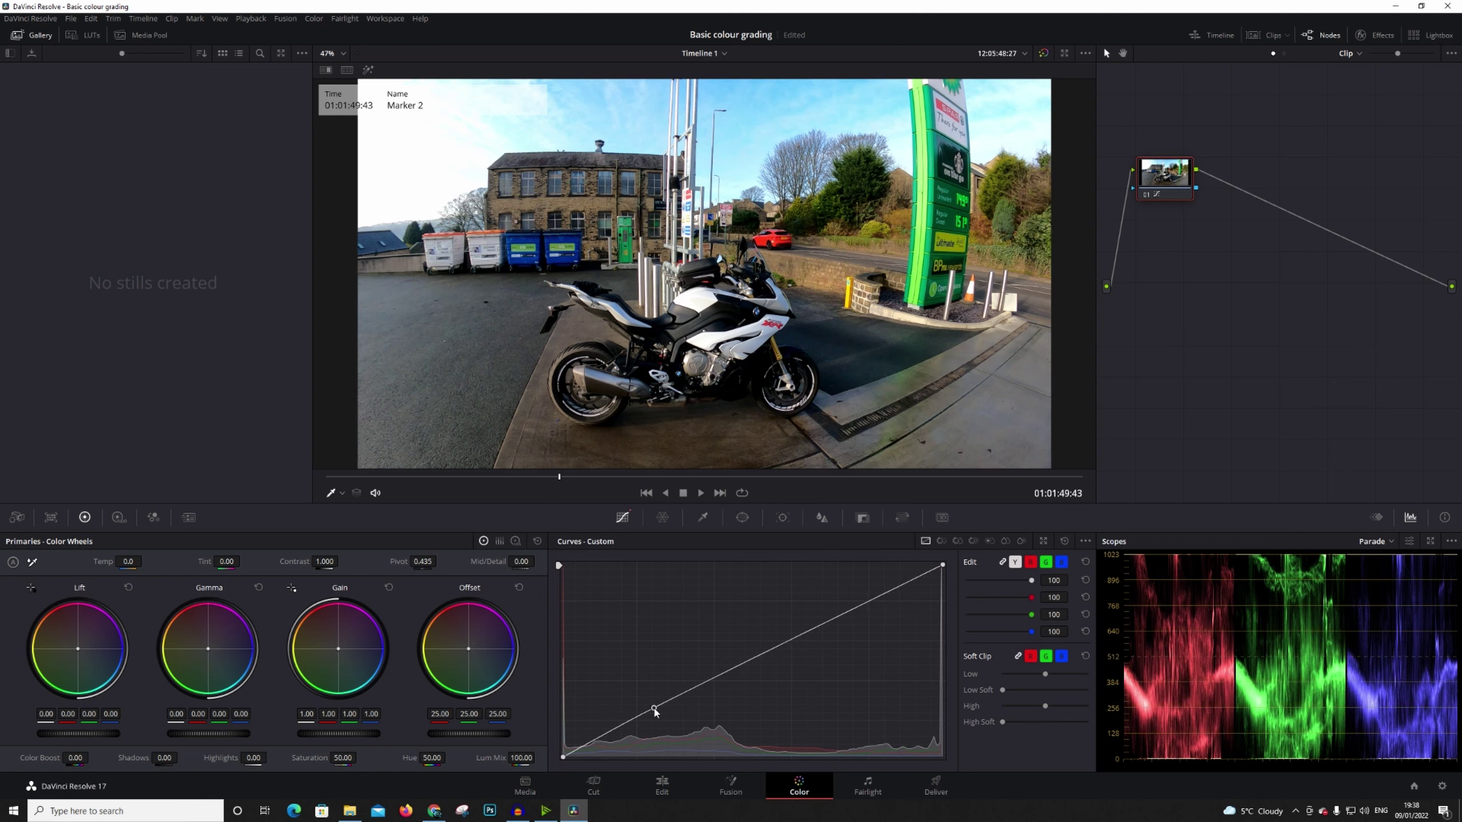
pyautogui.moveTo(656, 709); pyautogui.dragTo(656, 708)
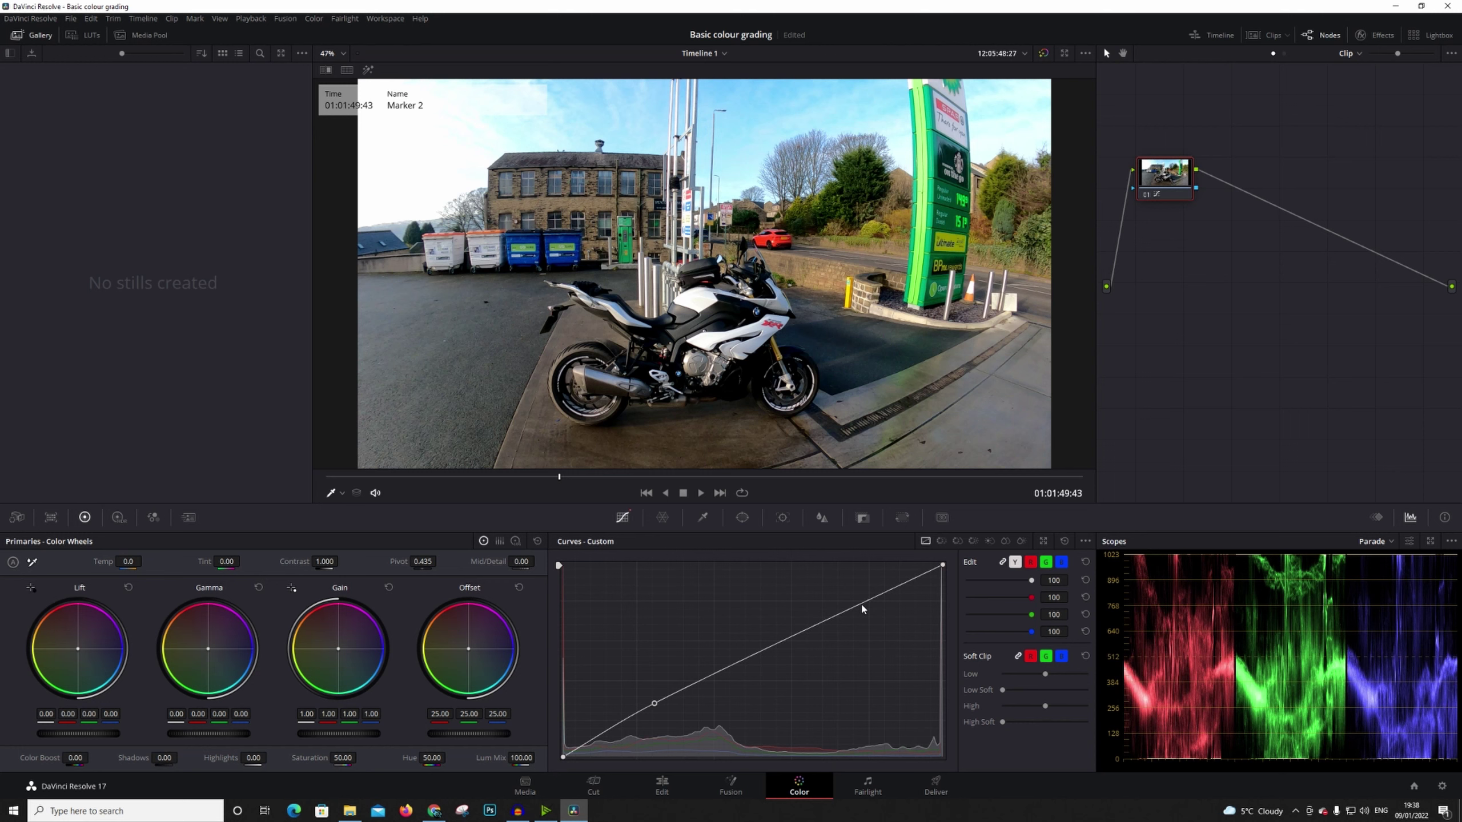
pyautogui.moveTo(863, 609); pyautogui.dragTo(868, 628)
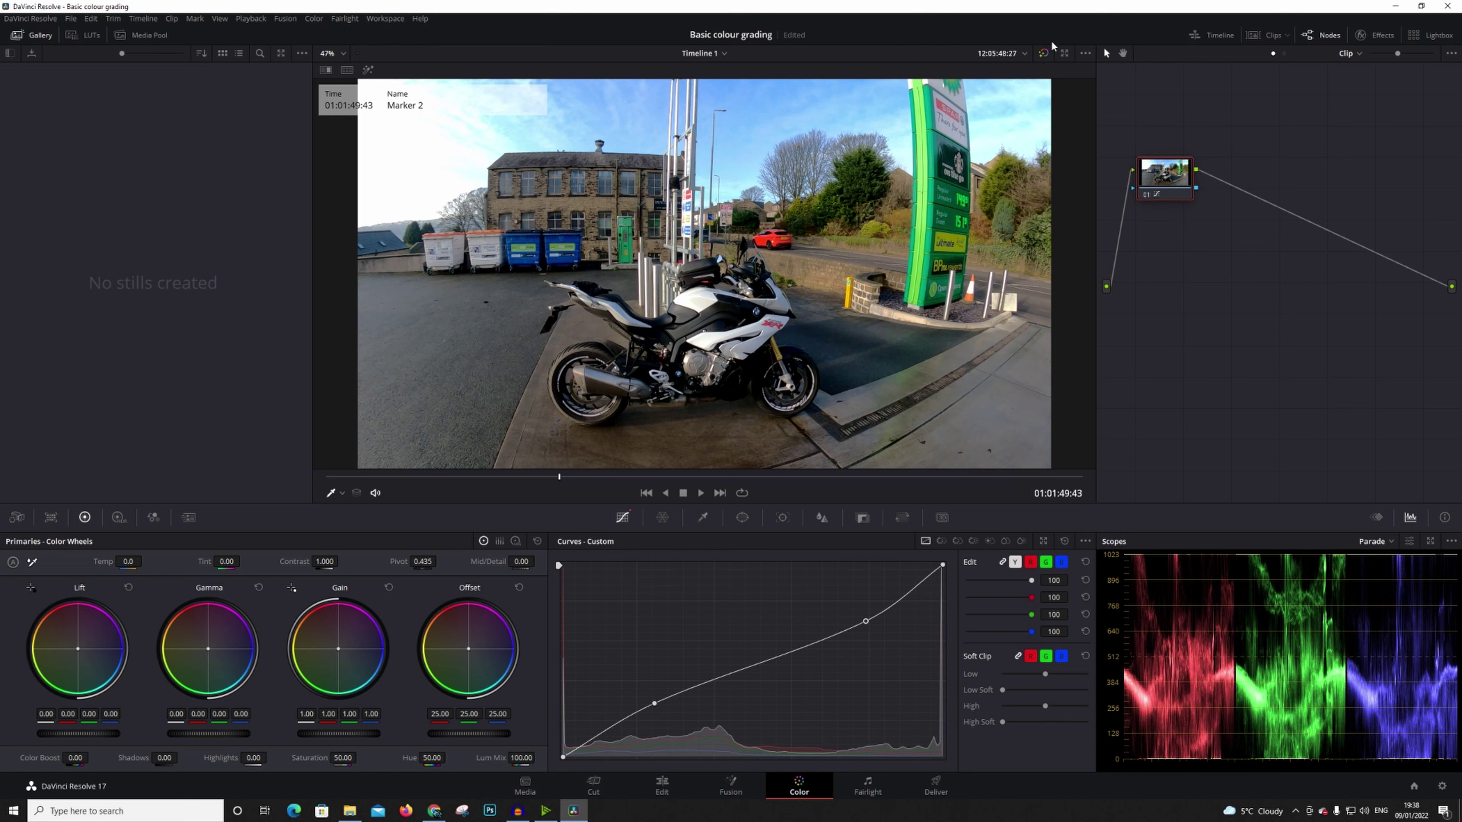
# Step: Compare the curve adjustment with the original image by repeatedly bypassing and re-enabling the grade
pyautogui.click(1042, 54)
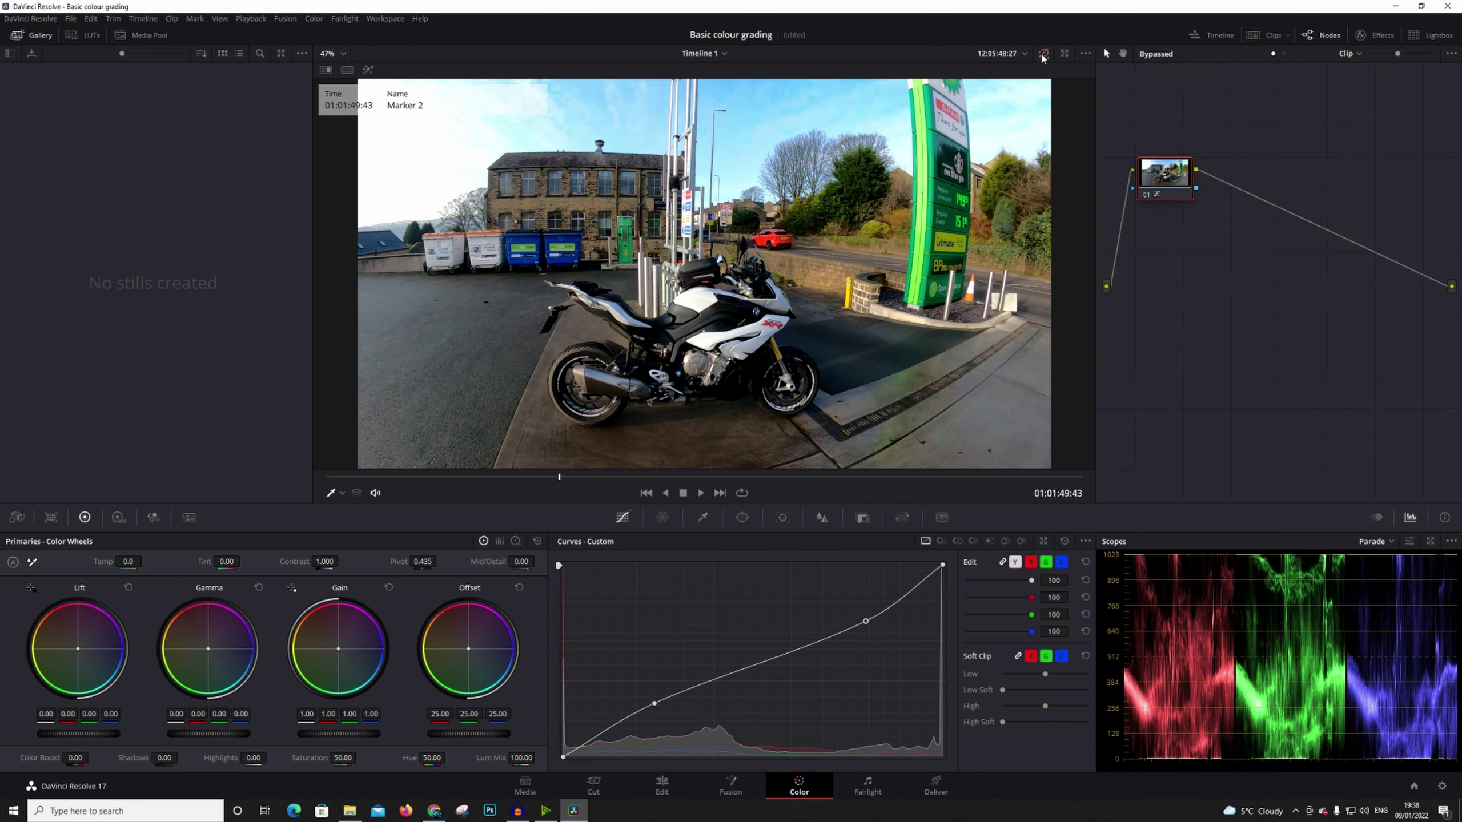
pyautogui.click(1042, 54)
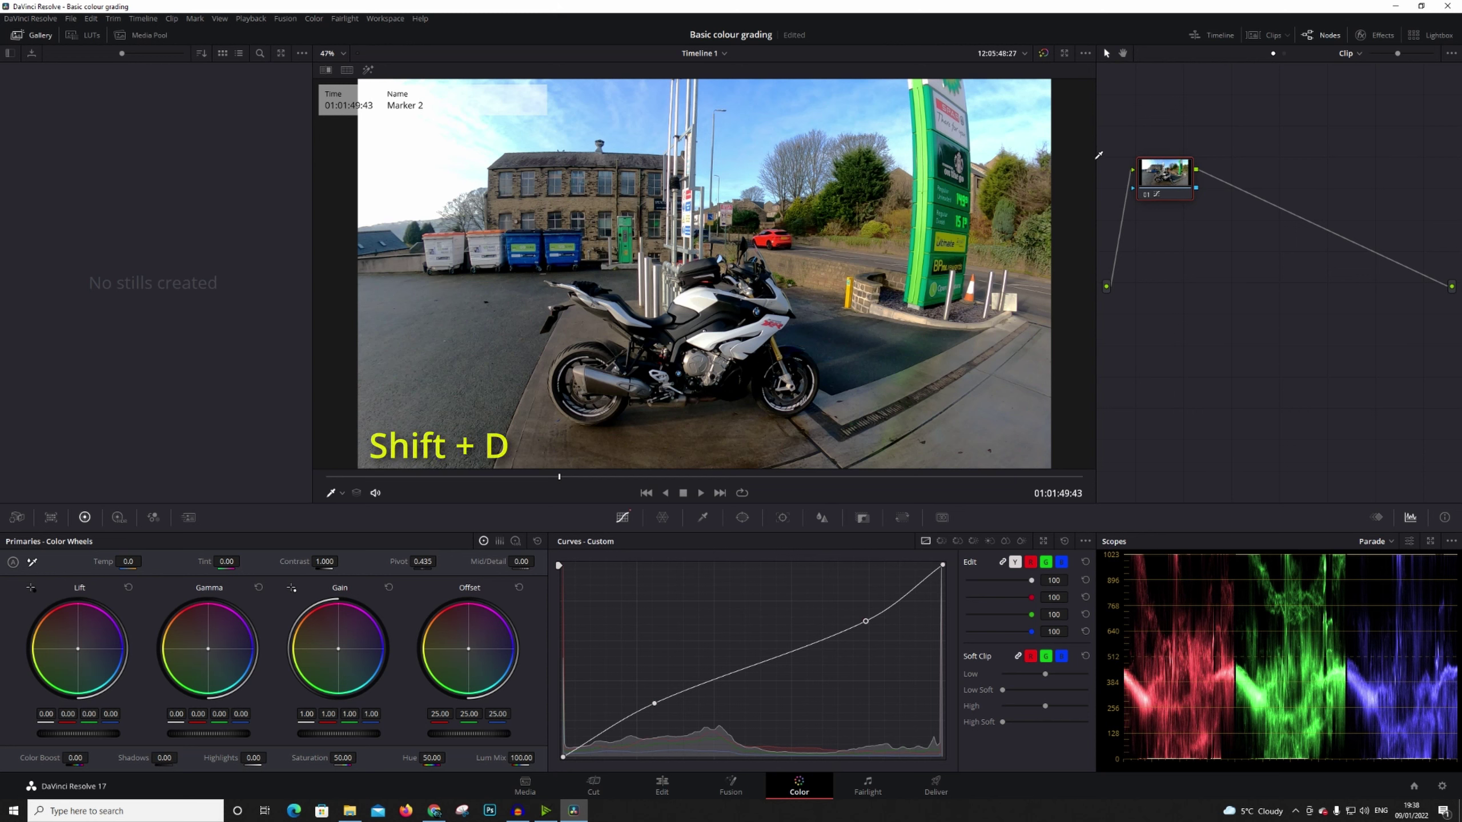
pyautogui.hotkey('shift', 'd')
pyautogui.hotkey('shift', 'd')
pyautogui.hotkey('shift', 'd')
pyautogui.hotkey('shift', 'd')
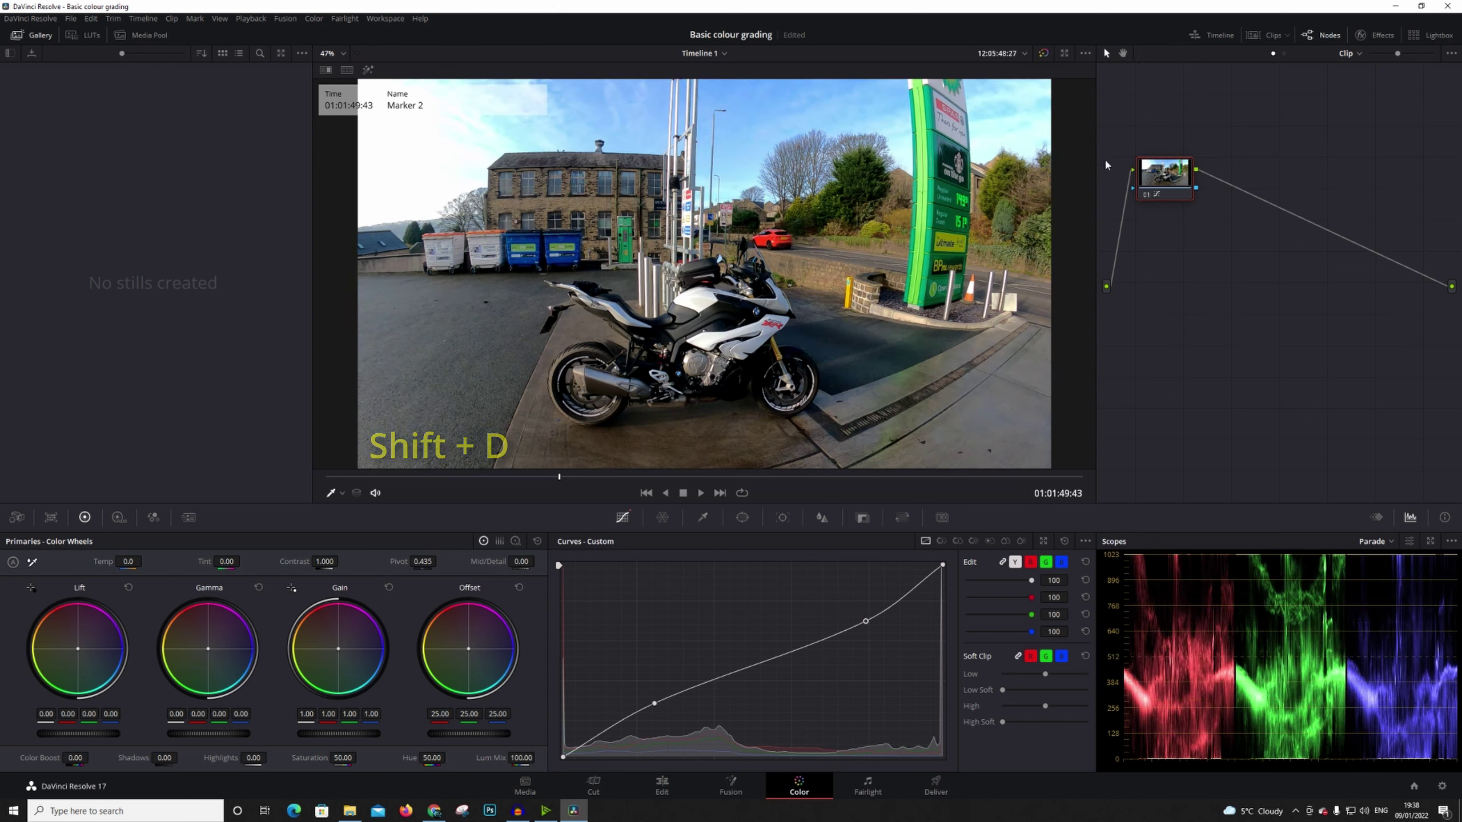
pyautogui.hotkey('shift', 'd')
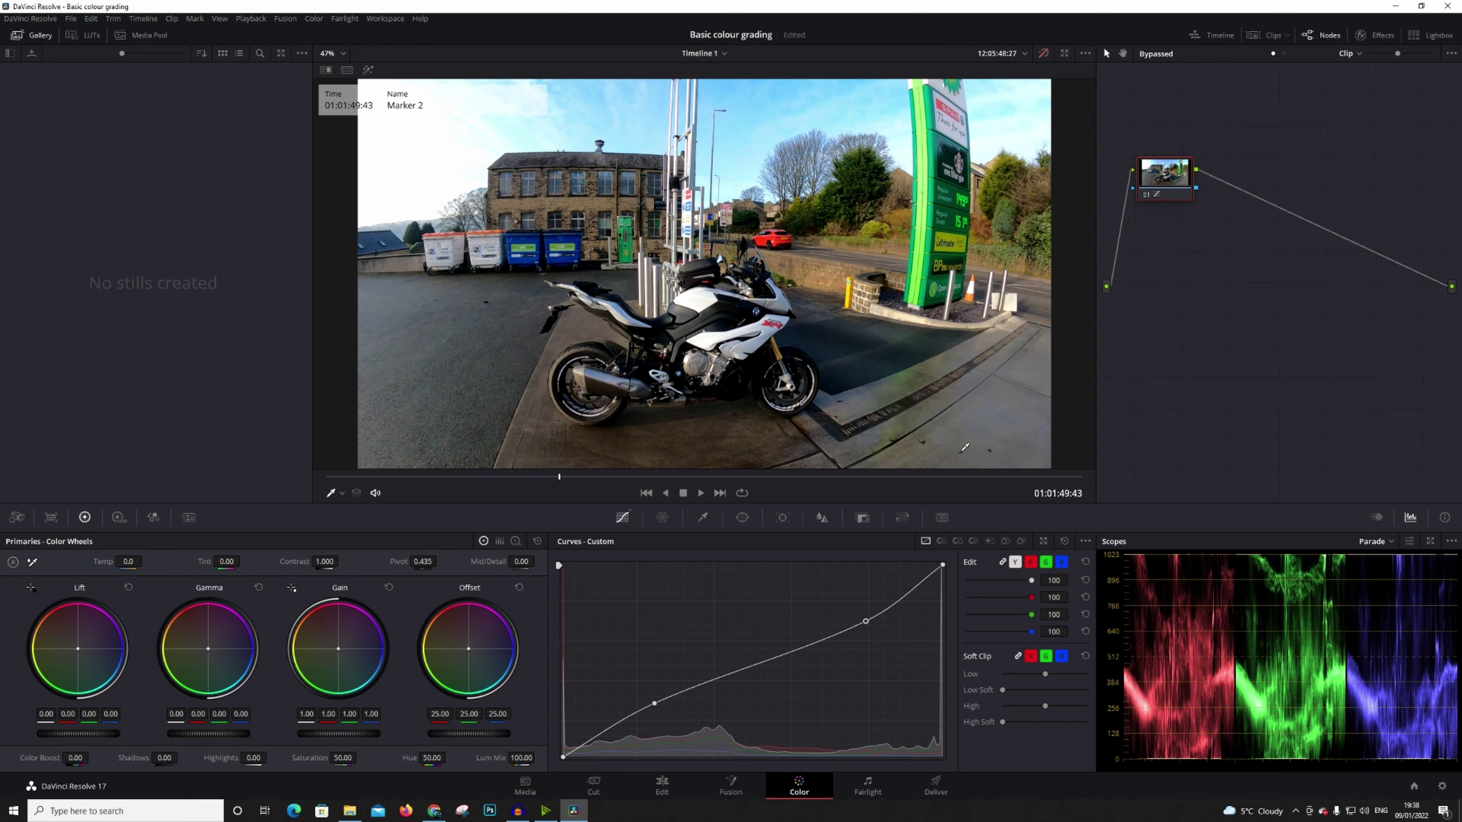
pyautogui.hotkey('shift', 'd')
pyautogui.hotkey('shift', 'd')
pyautogui.hotkey('shift', 'd')
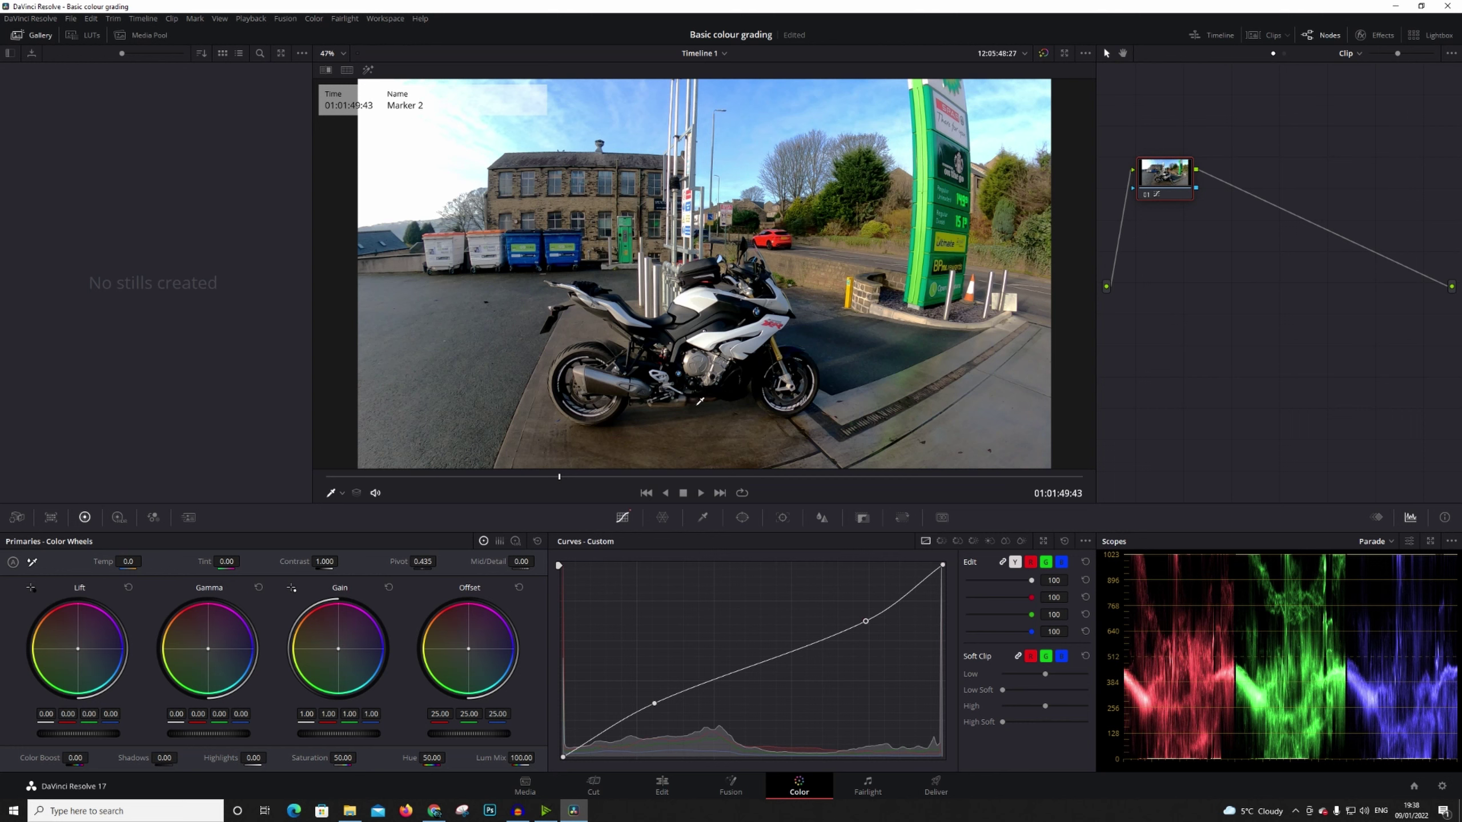
pyautogui.hotkey('shift', 'd')
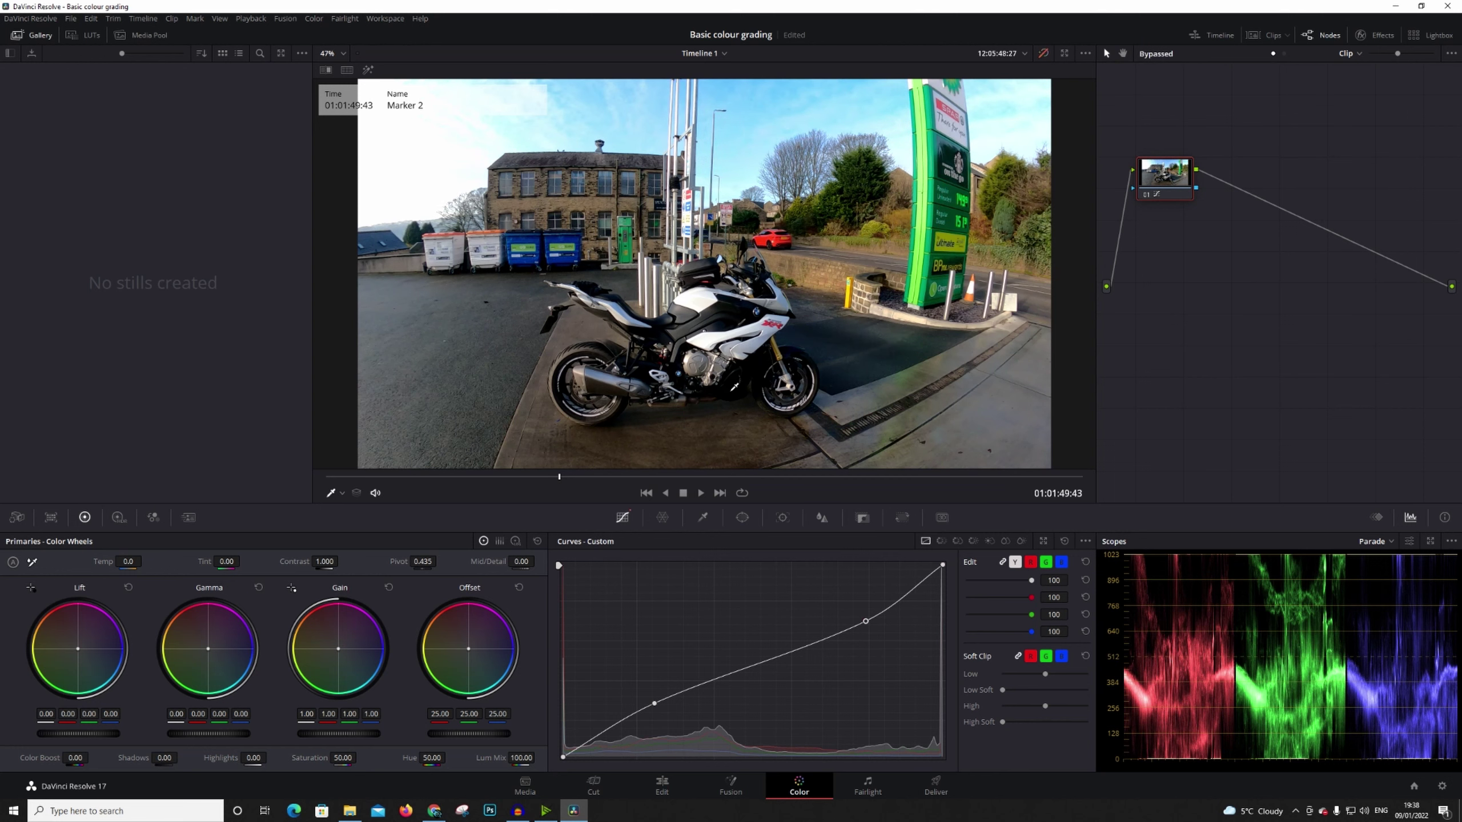
pyautogui.hotkey('shift', 'd')
pyautogui.hotkey('shift', 'd')
pyautogui.hotkey('shift', 'd')
pyautogui.hotkey('shift', 'd')
pyautogui.hotkey('shift', 'd')
pyautogui.hotkey('shift', 'd')
pyautogui.hotkey('shift', 'd')
pyautogui.hotkey('shift', 'd')
pyautogui.hotkey('shift', 'd')
pyautogui.hotkey('shift', 'd')
pyautogui.hotkey('shift', 'd')
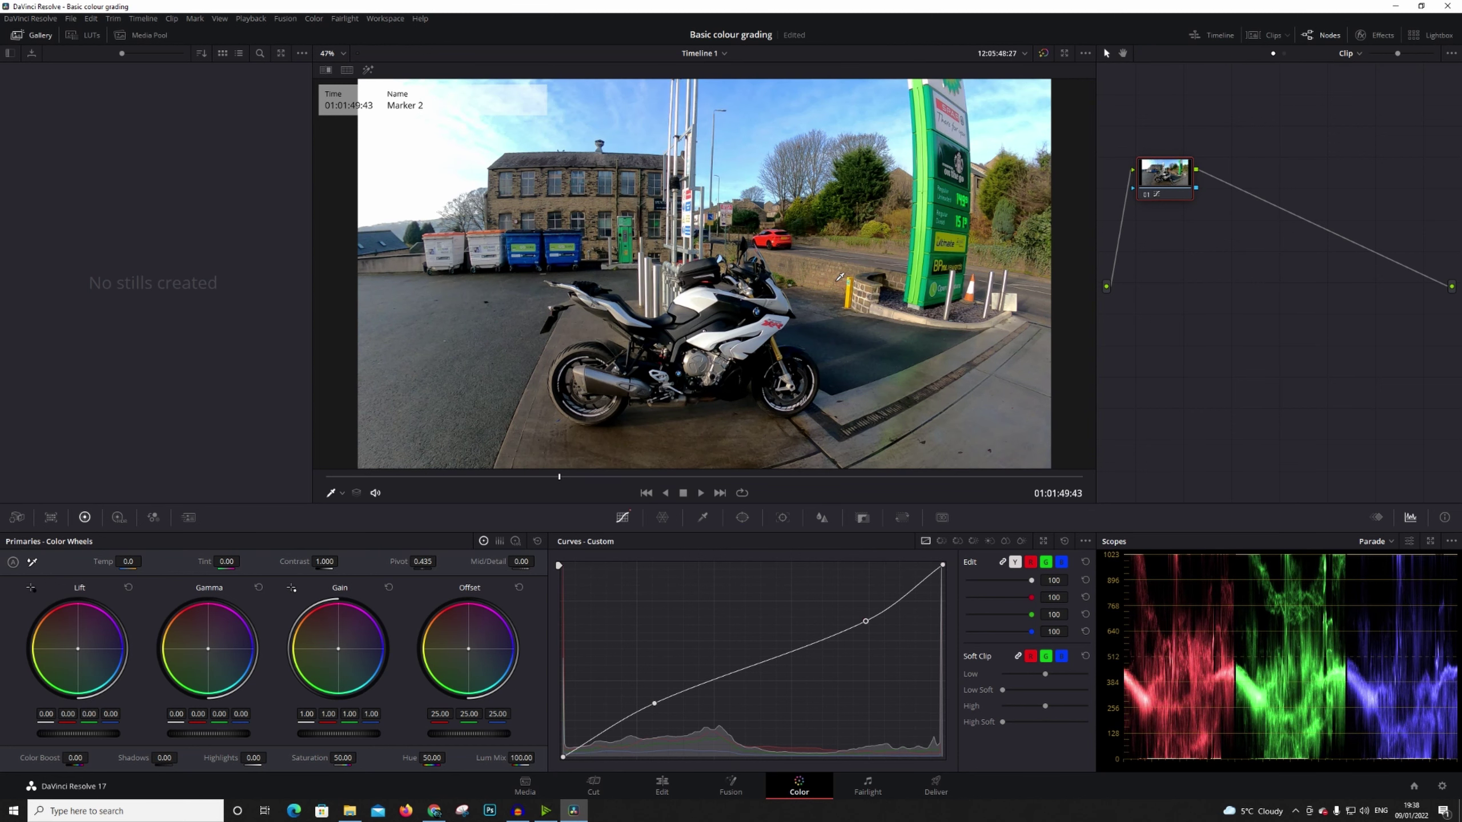
pyautogui.hotkey('shift', 'd')
pyautogui.hotkey('shift', 'd')
pyautogui.hotkey('shift', 'd')
pyautogui.hotkey('shift', 'd')
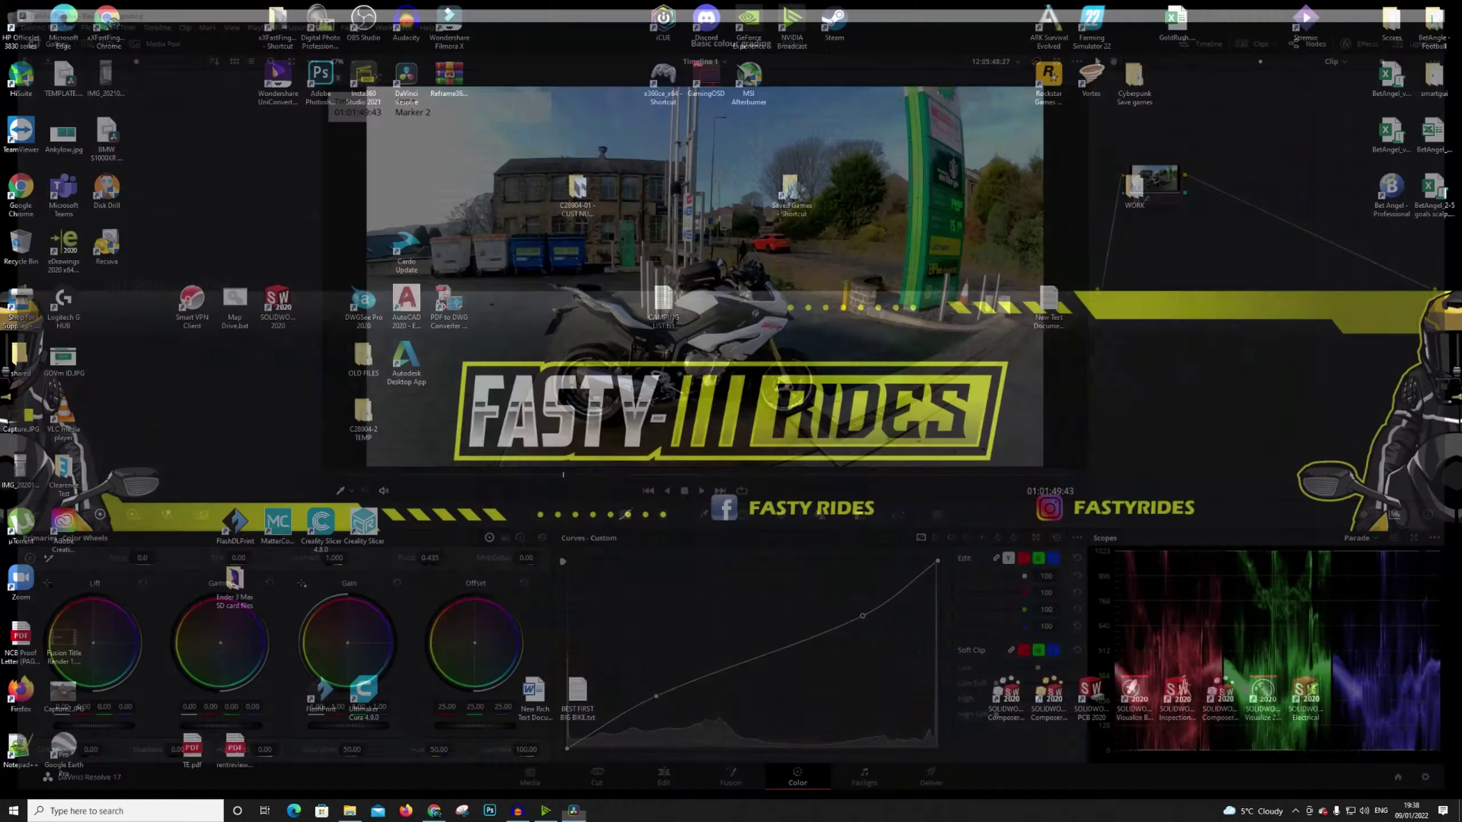
# Step: View the clip full screen, compare it with and without the grade, and return to the normal view
pyautogui.hotkey('ctrl', 'f')
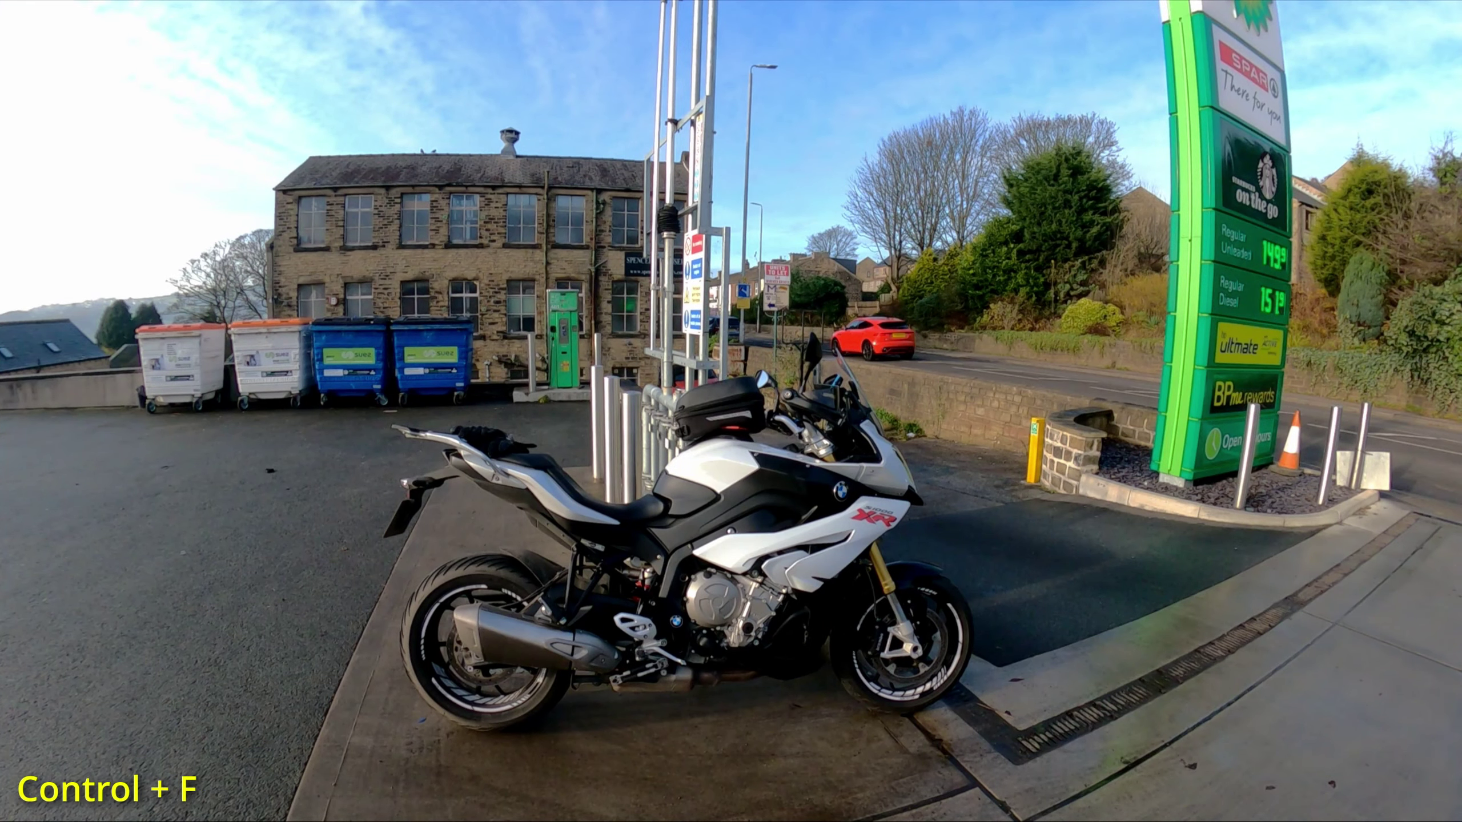
pyautogui.hotkey('shift', 'd')
pyautogui.hotkey('shift', 'd')
pyautogui.hotkey('shift', 'd')
pyautogui.hotkey('shift', 'd')
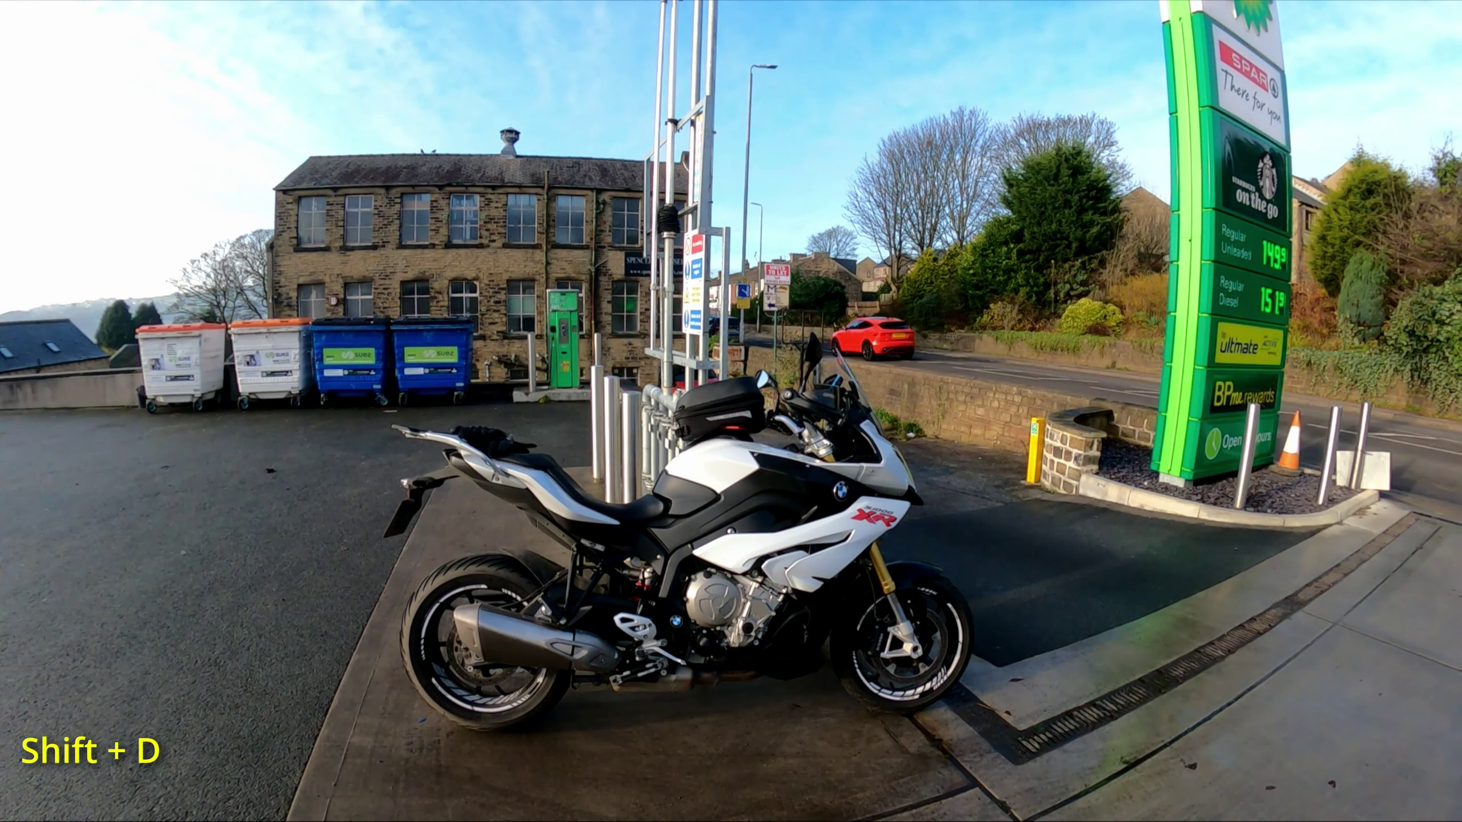
pyautogui.hotkey('shift', 'd')
pyautogui.hotkey('shift', 'd')
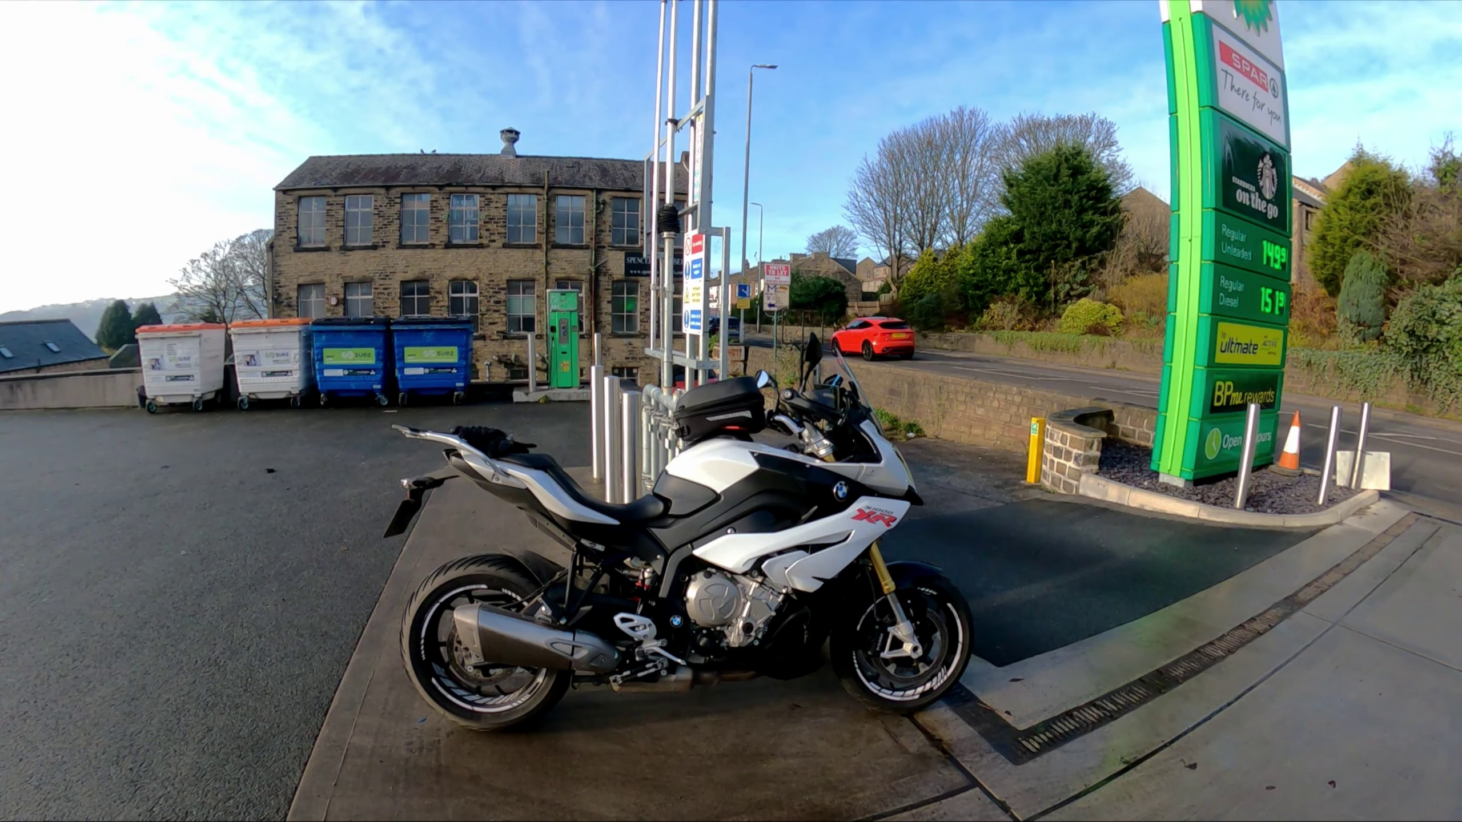
pyautogui.hotkey('shift', 'd')
pyautogui.hotkey('shift', 'd')
pyautogui.hotkey('shift', 'd')
pyautogui.hotkey('shift', 'd')
pyautogui.press('Escape')
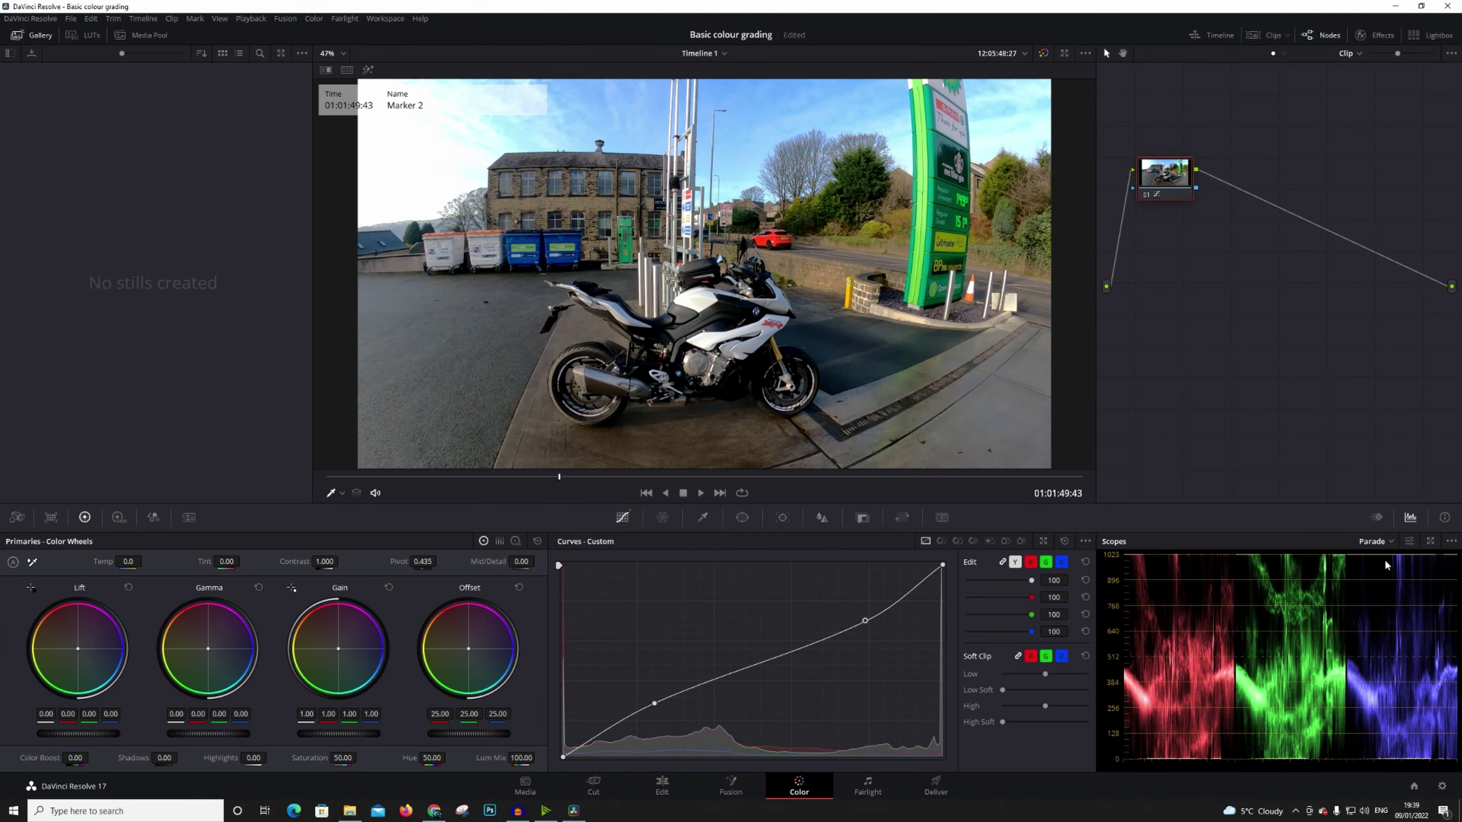
# Step: Reset the grade of the clip's only node
pyautogui.rightClick(1159, 195)
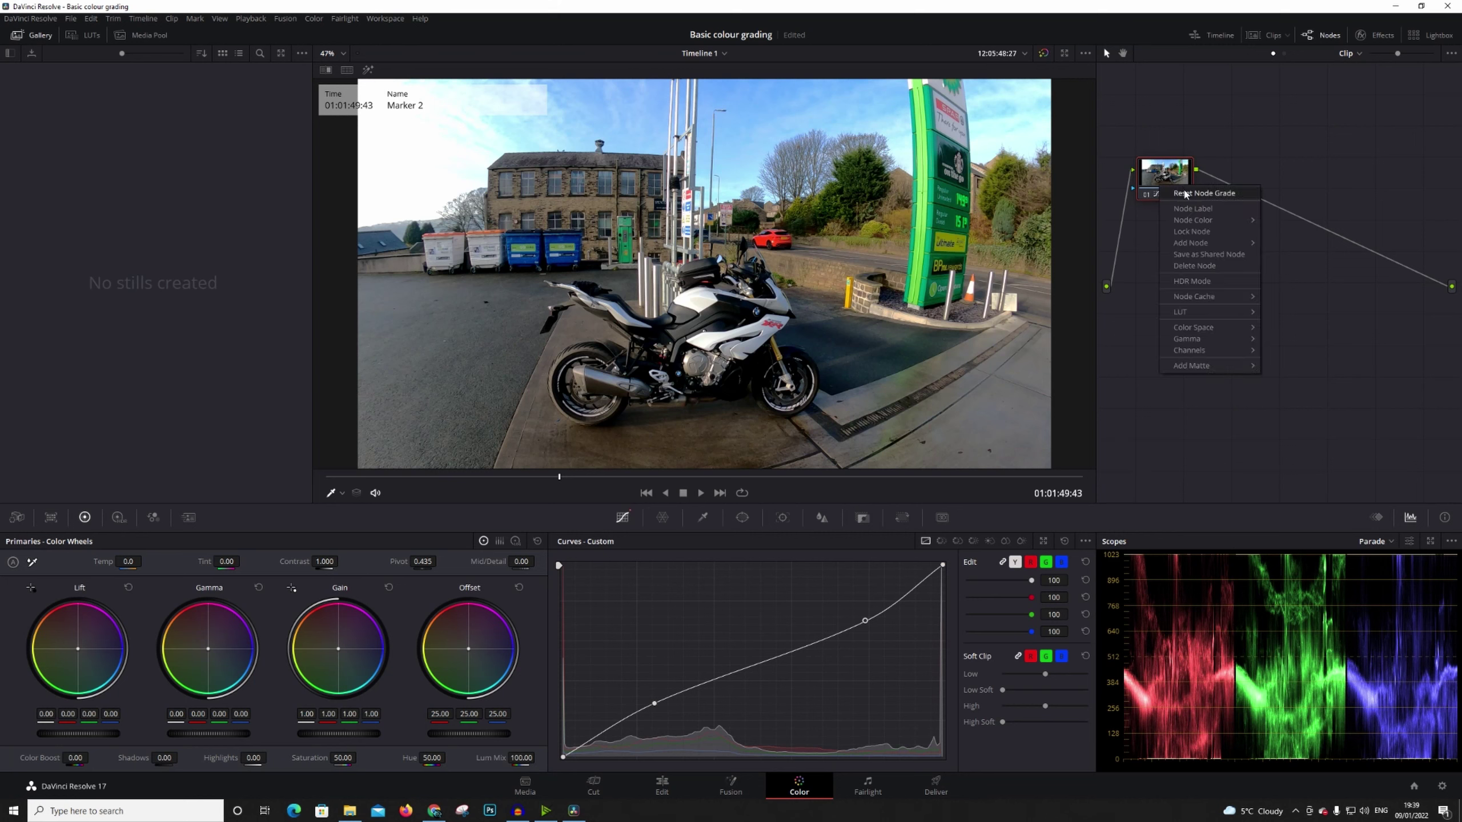
pyautogui.click(1156, 236)
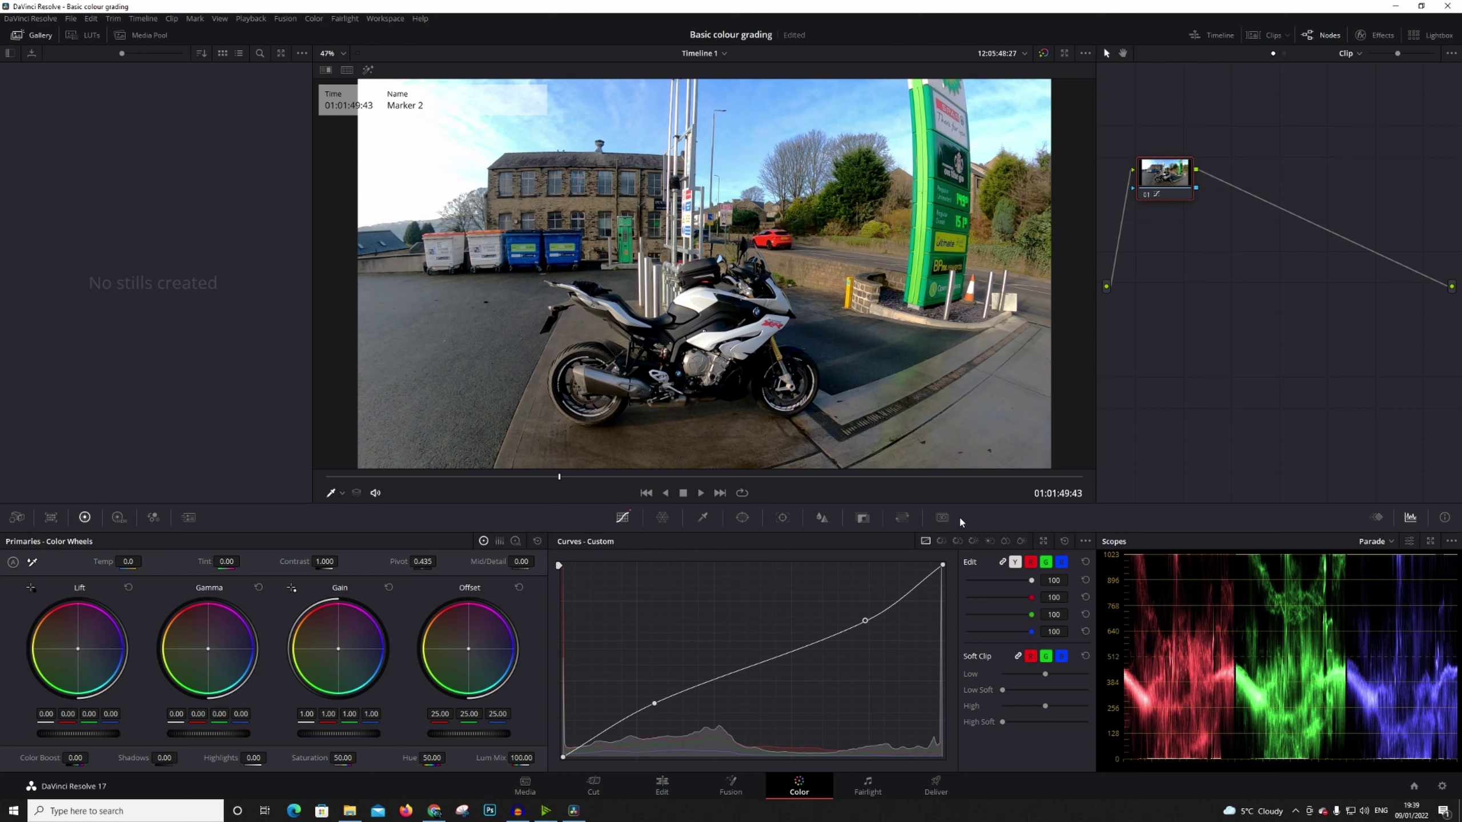
pyautogui.rightClick(1160, 181)
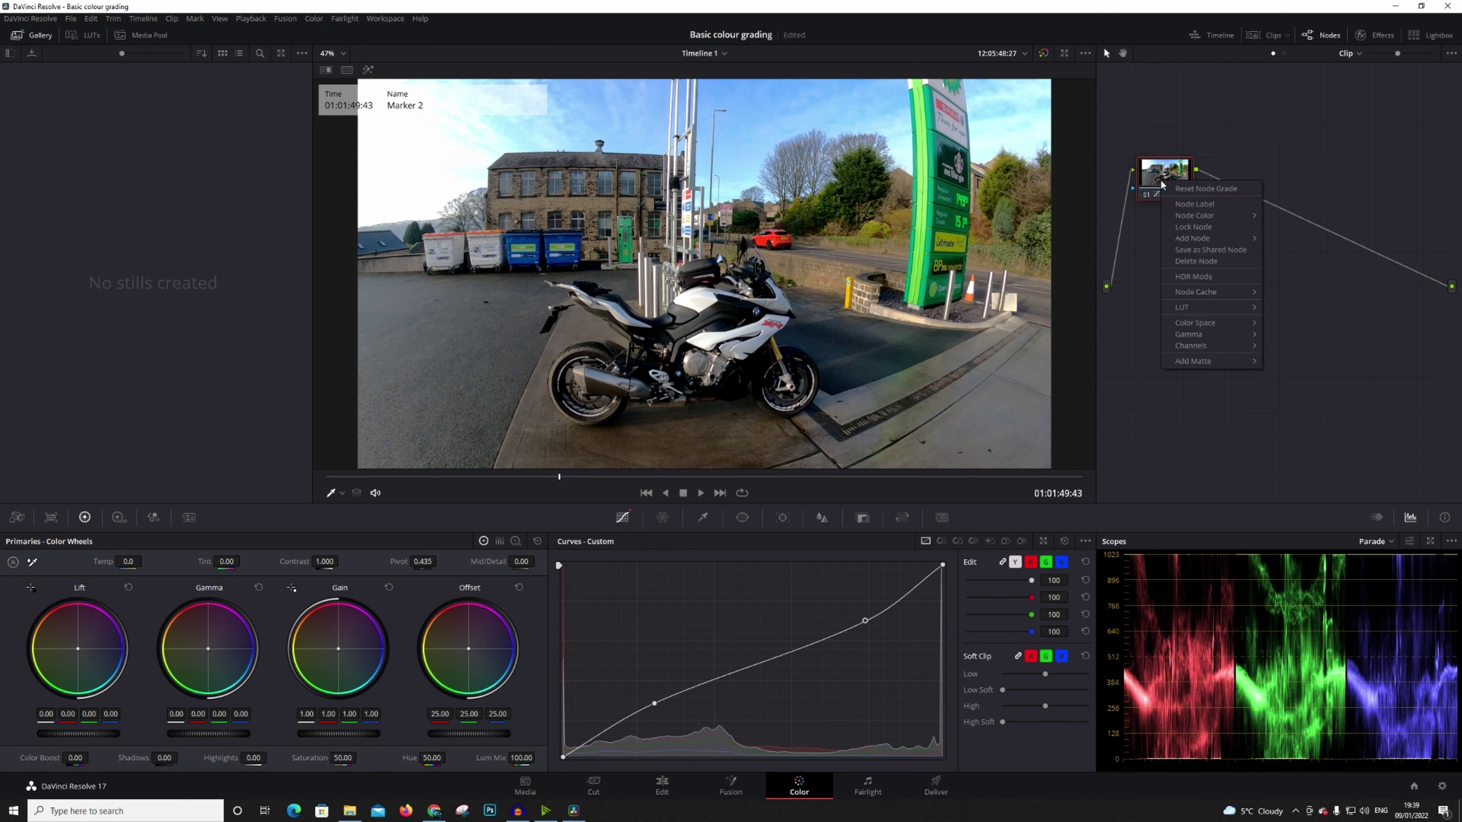
pyautogui.click(1174, 186)
# Step: Nudge the first node's position in the node graph and add a serial node after it
pyautogui.moveTo(1163, 184)
pyautogui.mouseDown()
pyautogui.moveTo(1158, 200)
pyautogui.moveTo(1161, 187)
pyautogui.mouseUp()
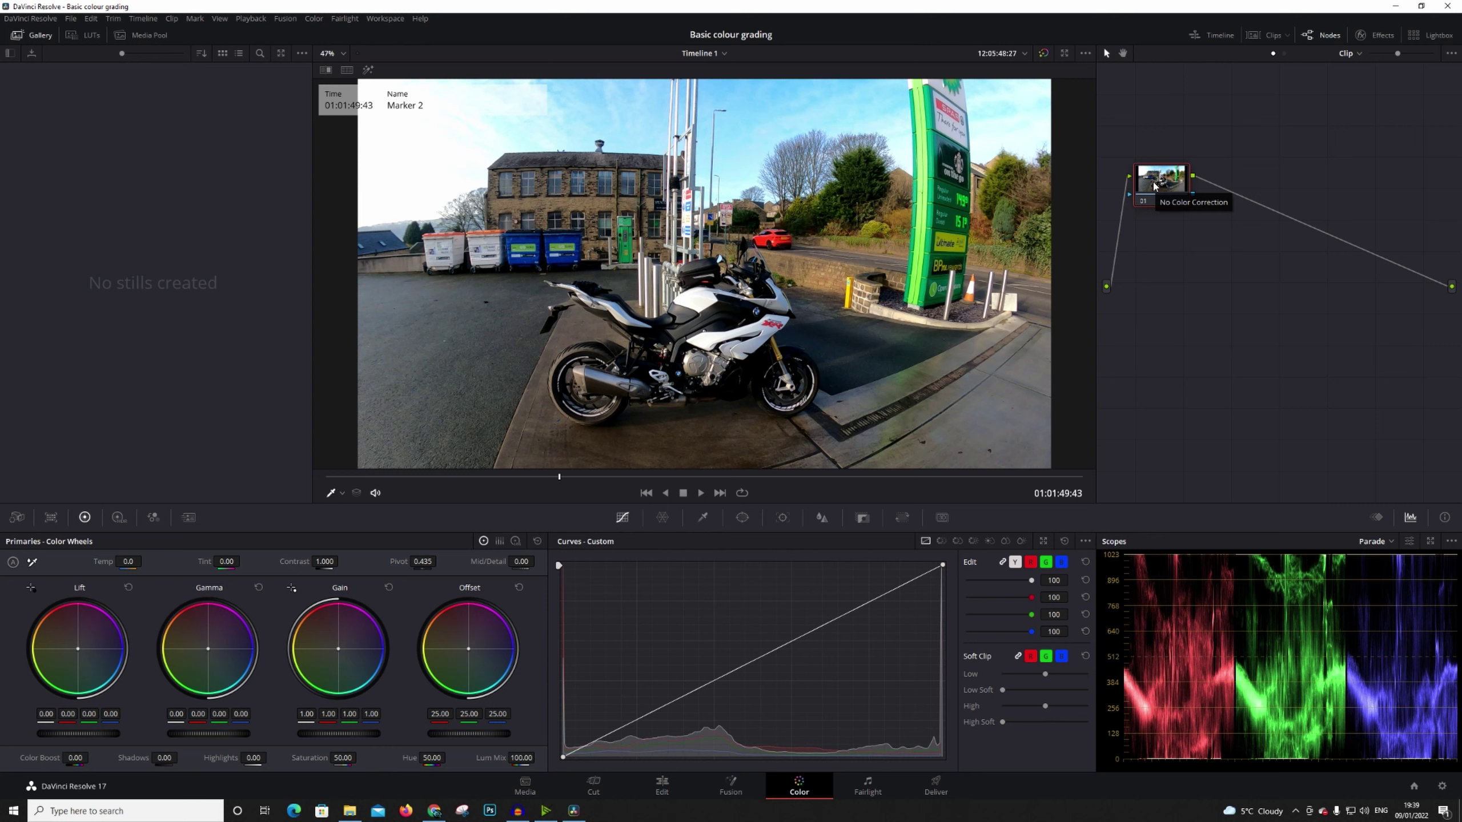
pyautogui.hotkey('alt', 's')
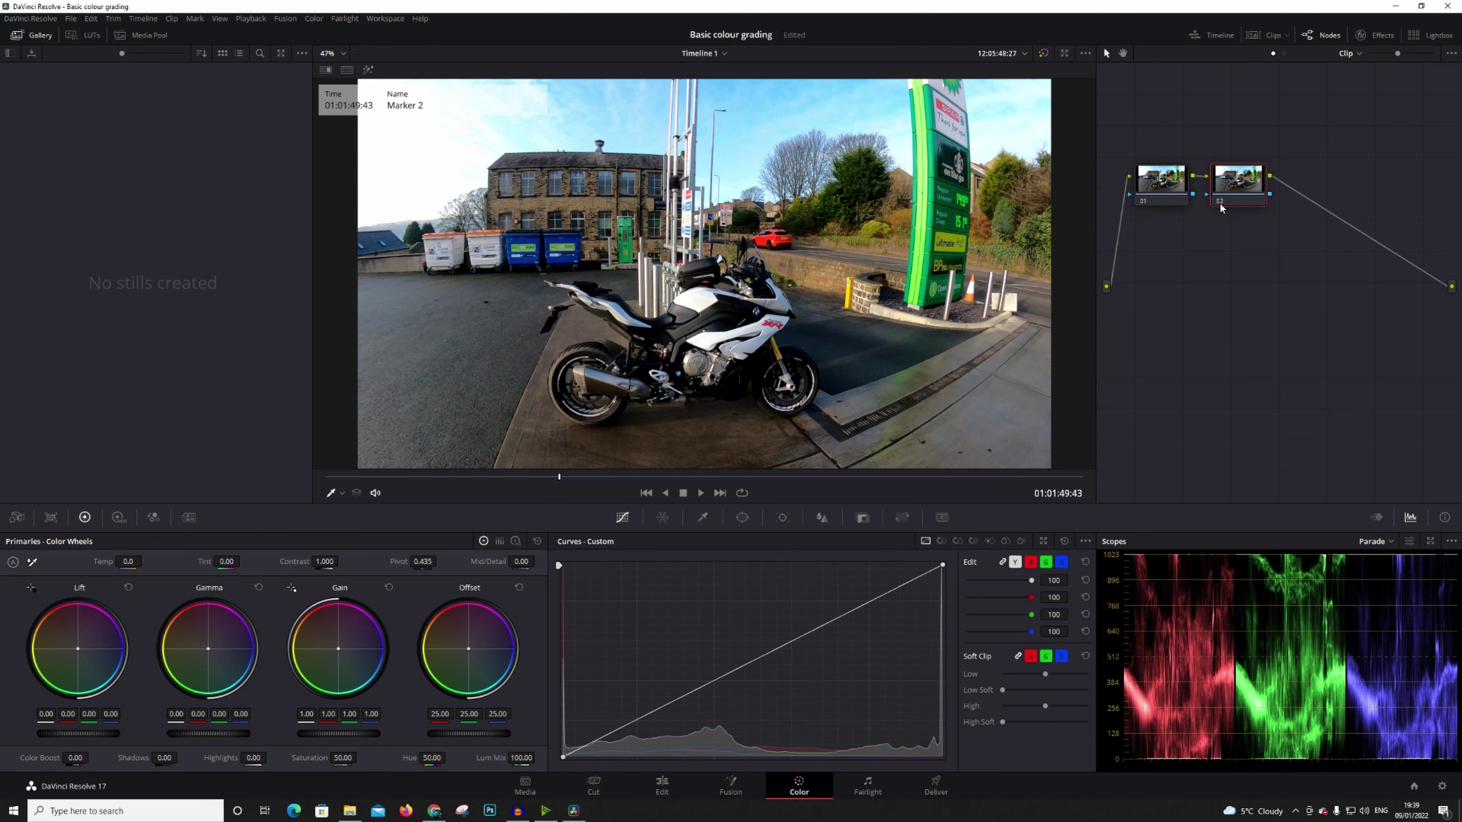
# Step: Lower the highlights and raise the shadows on the second node's custom curve, then compare by disabling and re-enabling that node
pyautogui.moveTo(875, 610); pyautogui.dragTo(865, 637)
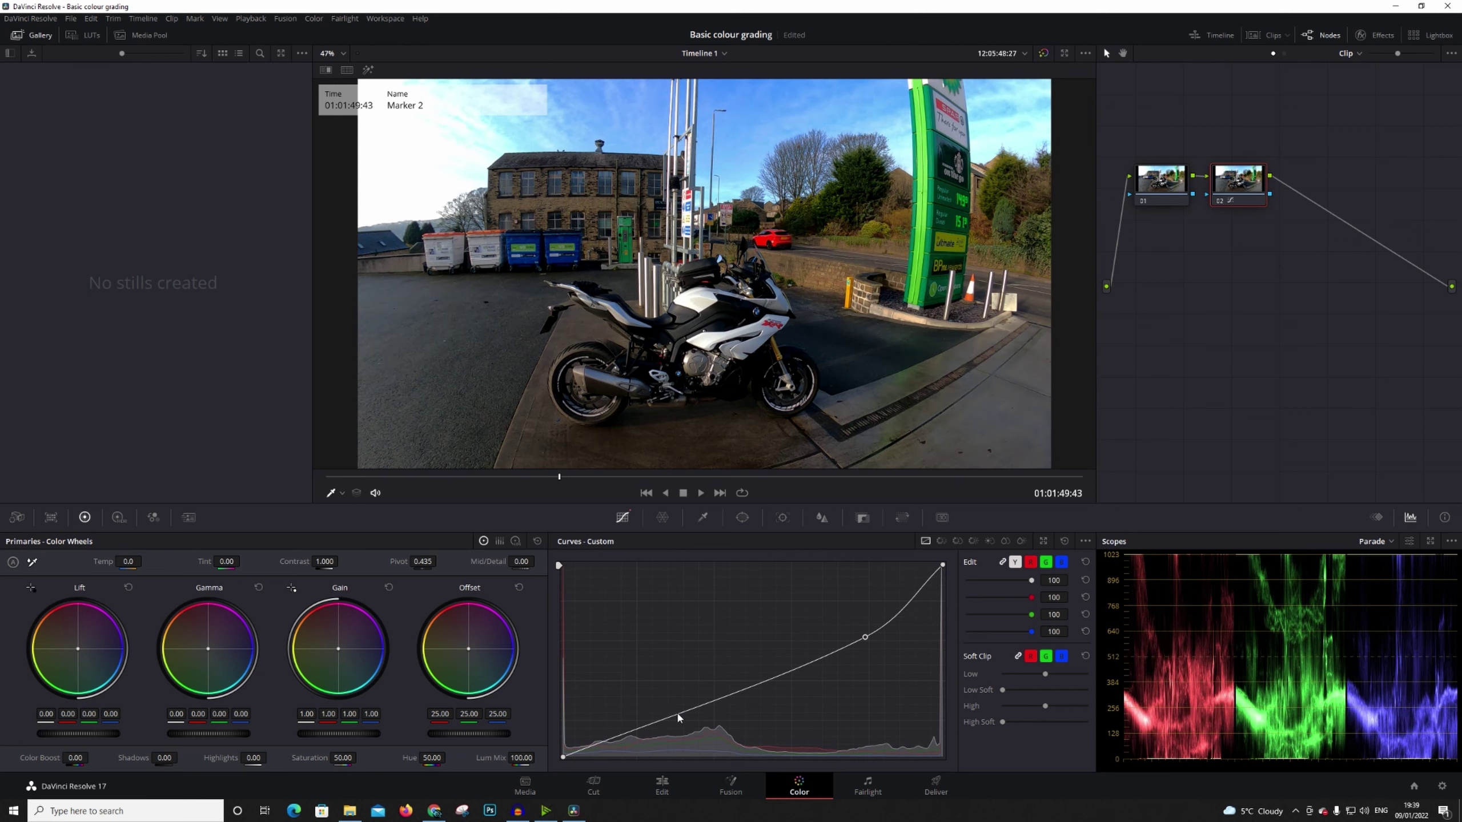
pyautogui.moveTo(676, 713)
pyautogui.mouseDown()
pyautogui.moveTo(665, 677)
pyautogui.moveTo(662, 690)
pyautogui.mouseUp()
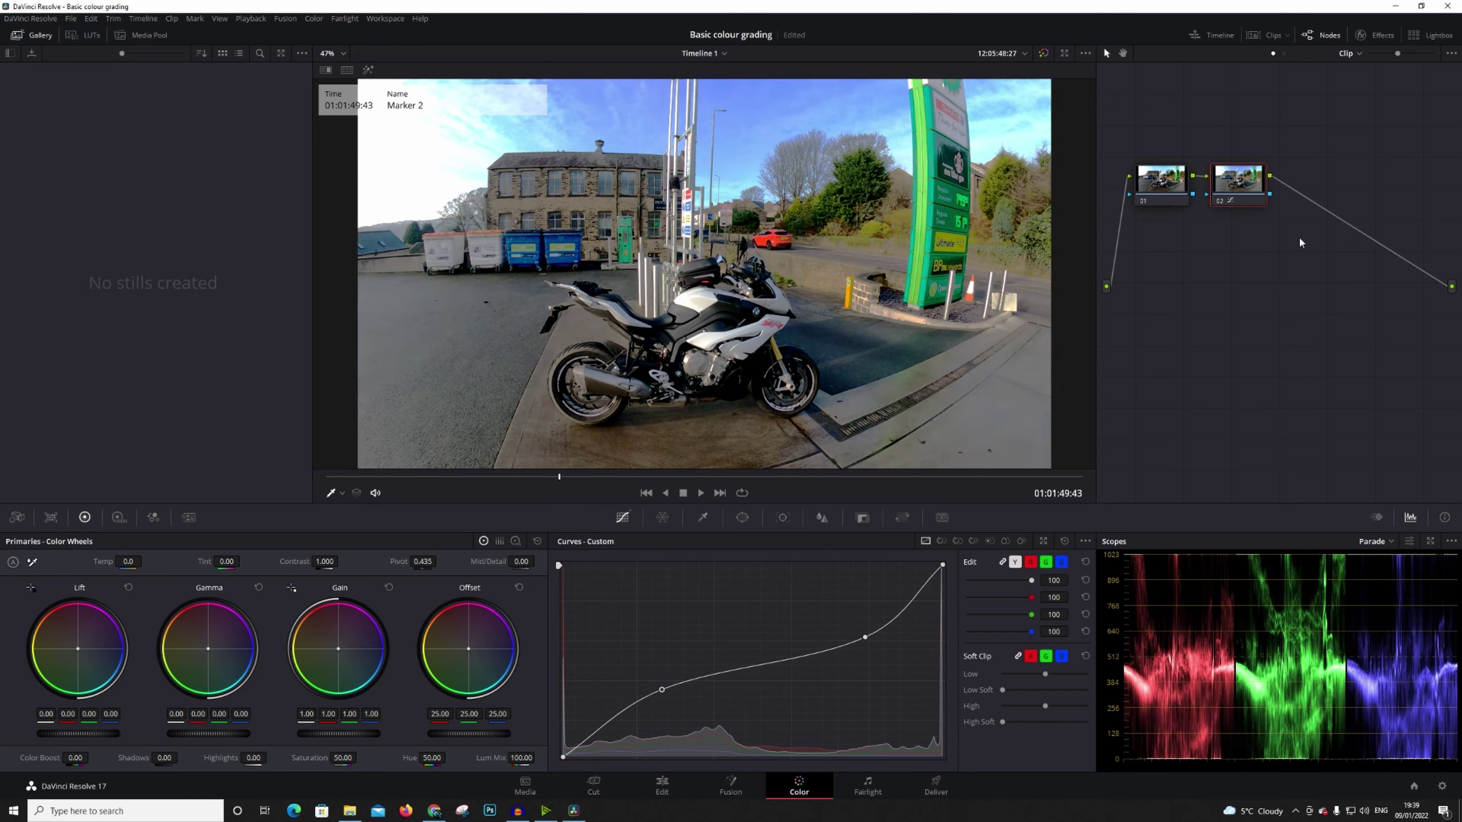
pyautogui.click(1219, 201)
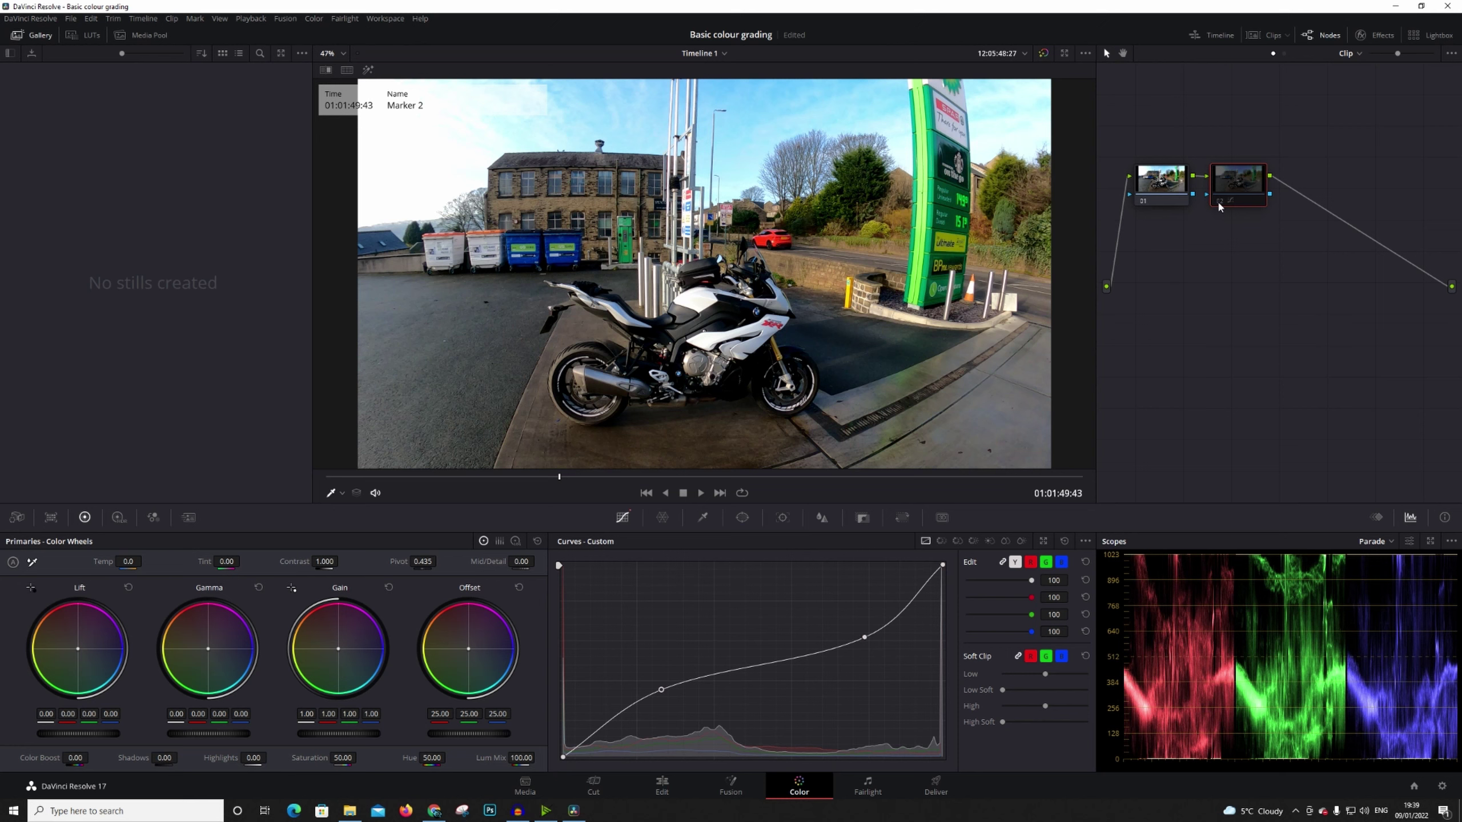
pyautogui.click(1218, 201)
pyautogui.click(1219, 201)
pyautogui.click(1217, 198)
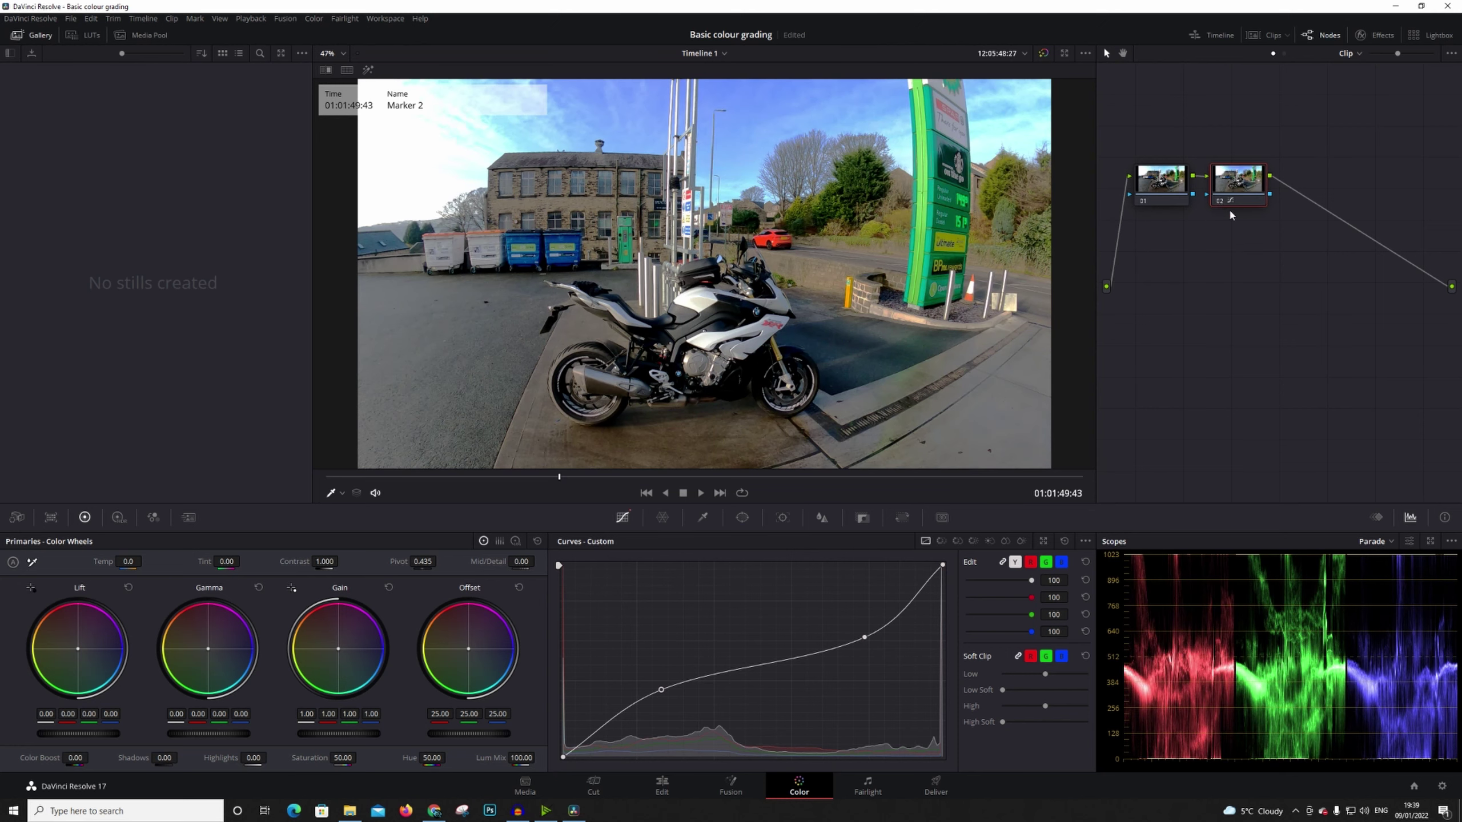
# Step: Reset the second node's grade and raise its Lift to 0.04 on all channels
pyautogui.rightClick(1231, 196)
pyautogui.click(1270, 199)
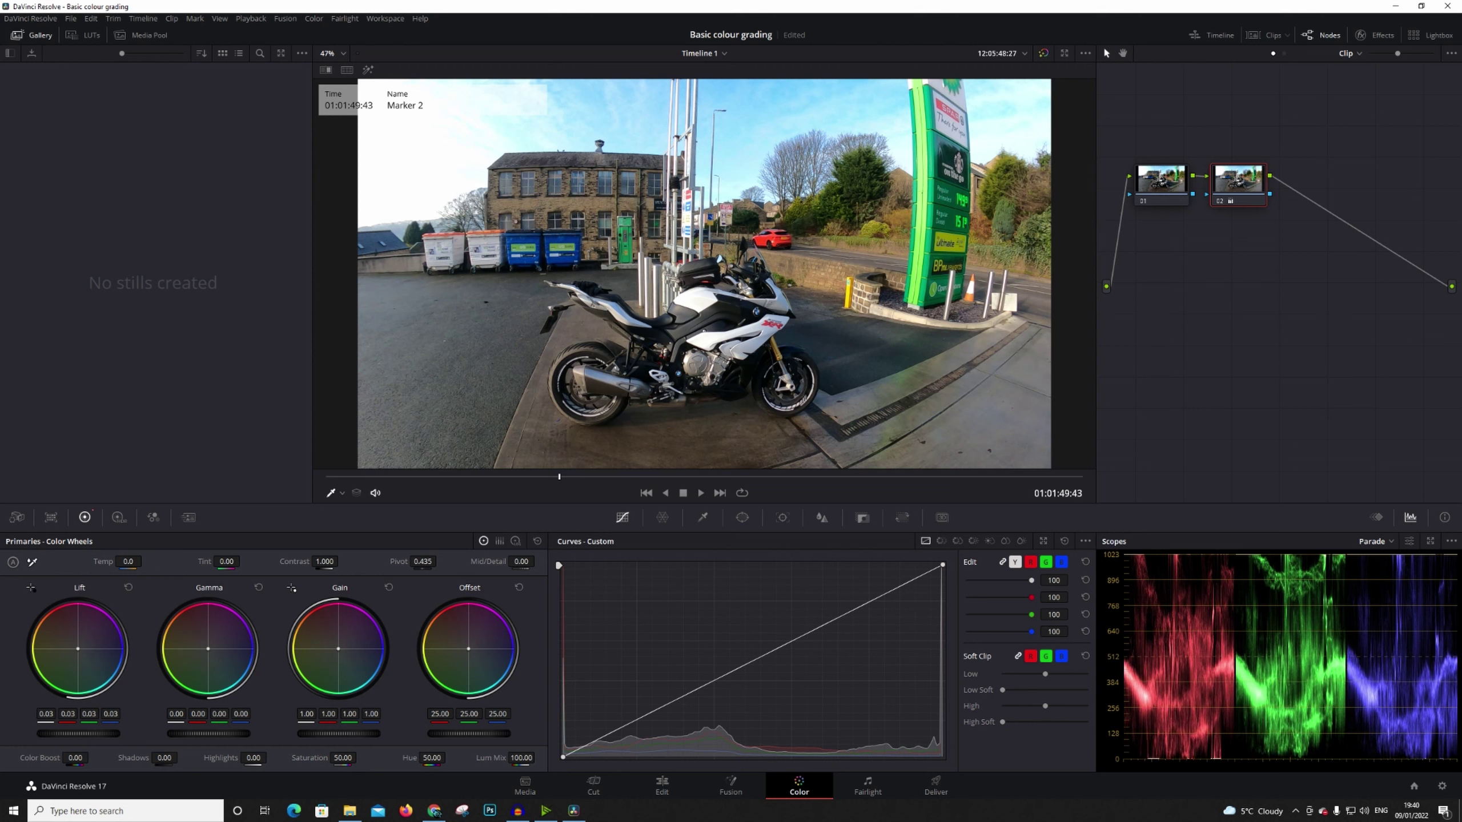
pyautogui.hotkey('ctrl', 'd')
pyautogui.hotkey('ctrl', 'd')
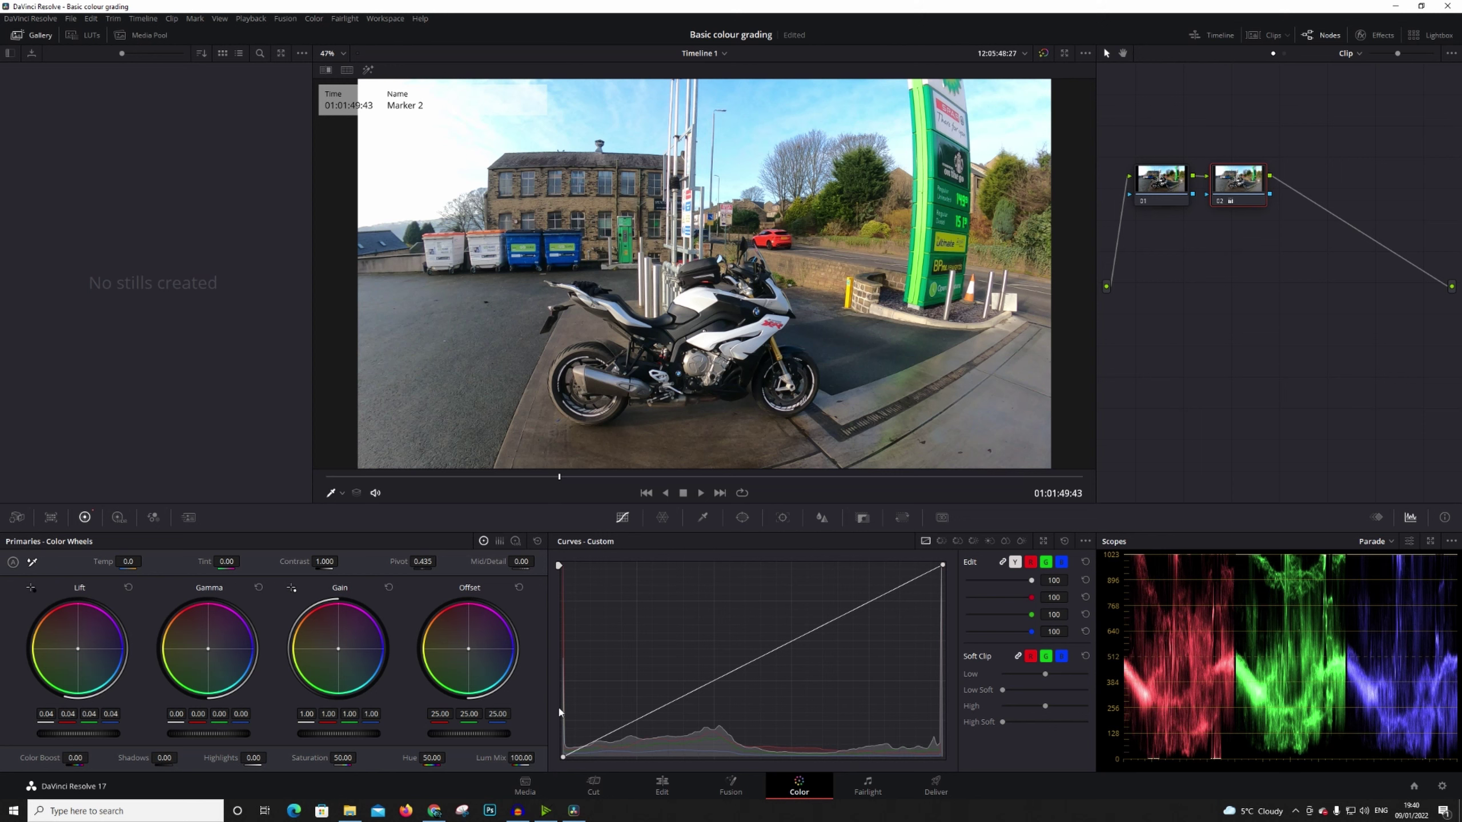
# Step: Compare the lifted shadows with the original image by toggling the grade bypass
pyautogui.click(1044, 53)
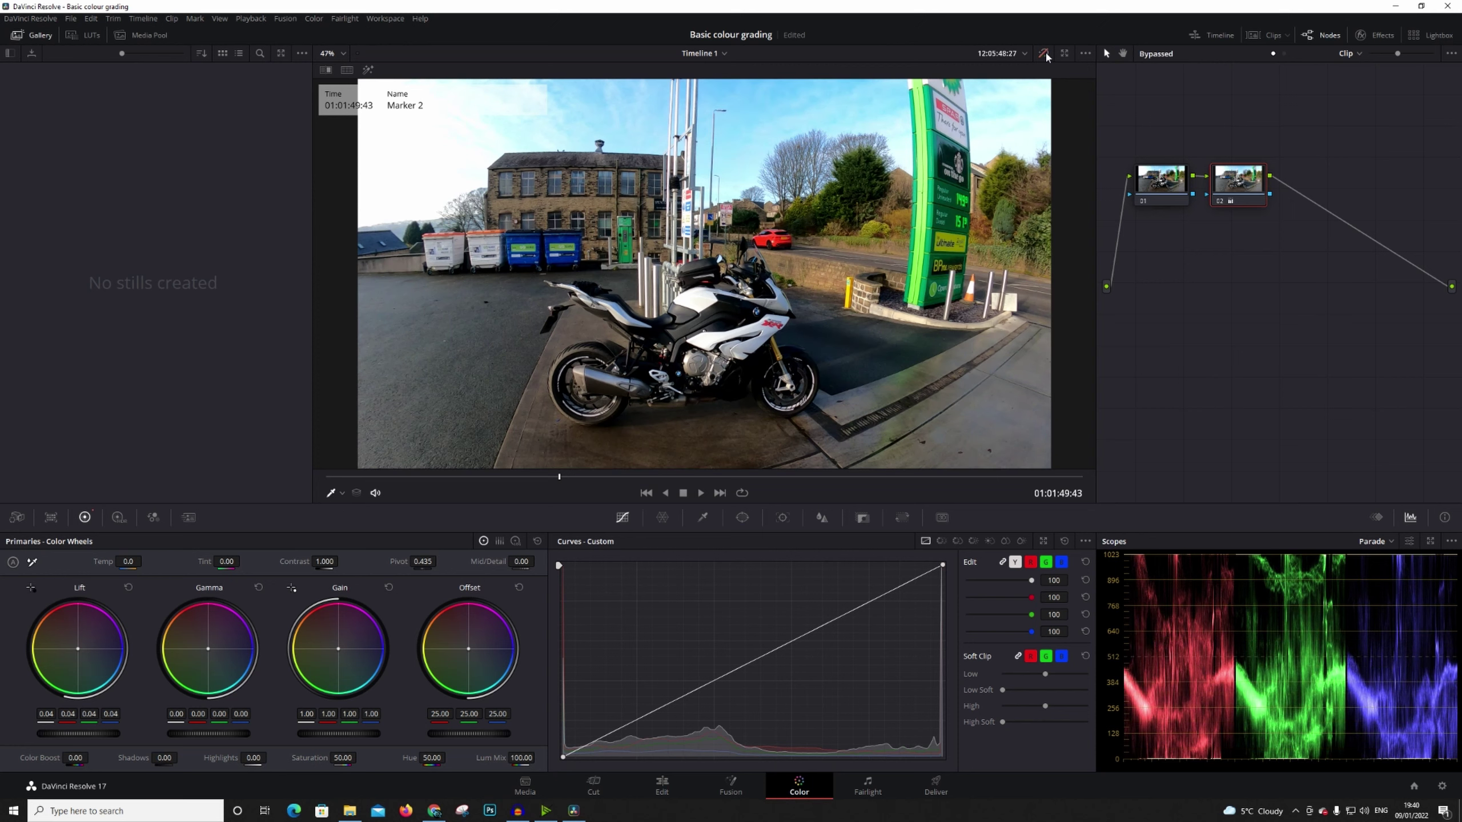
pyautogui.click(1044, 53)
pyautogui.click(1043, 52)
pyautogui.click(1043, 53)
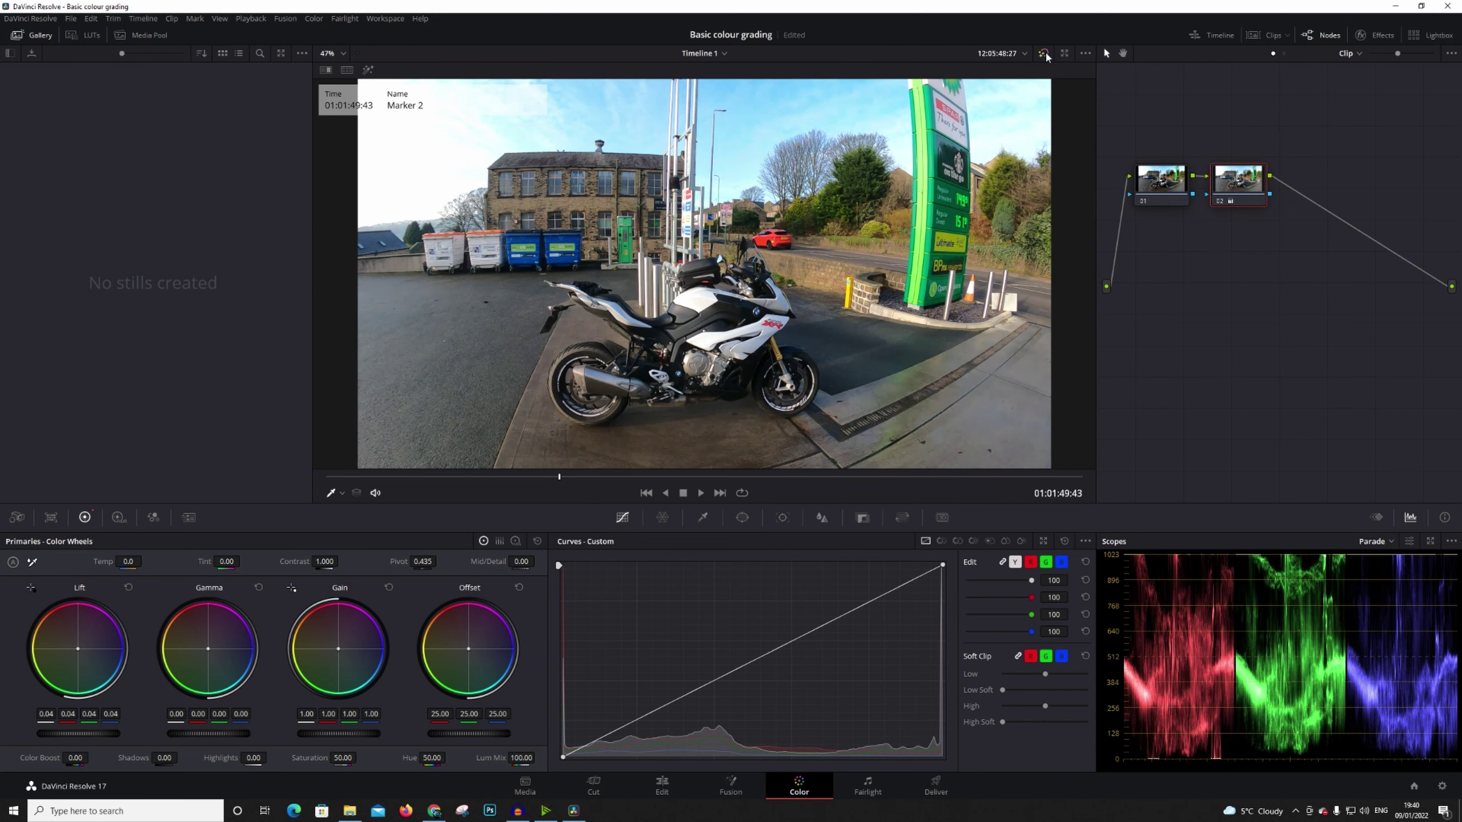
pyautogui.click(1044, 52)
pyautogui.click(1044, 53)
pyautogui.click(1044, 52)
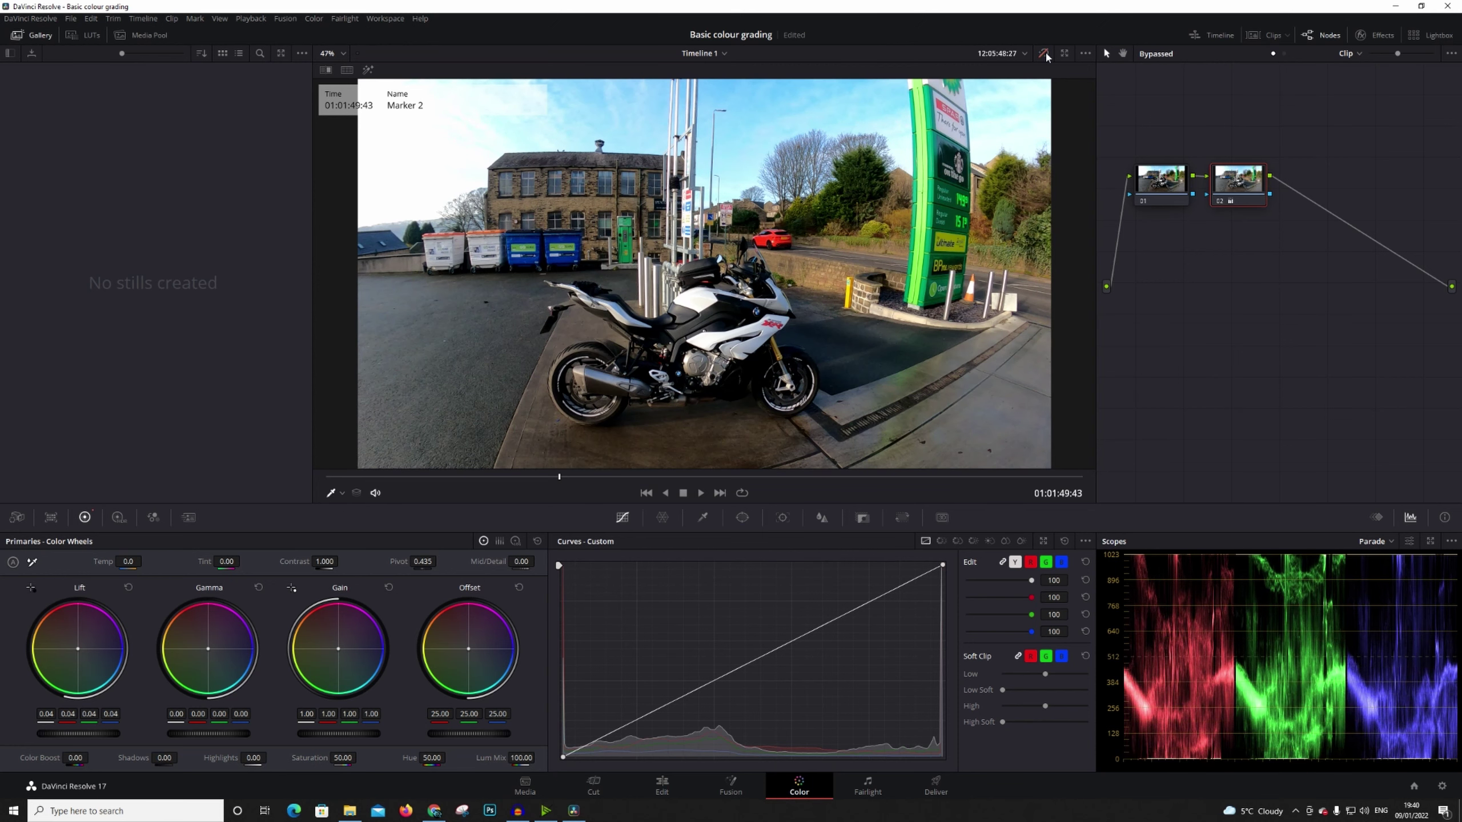
pyautogui.click(1044, 53)
pyautogui.click(1043, 53)
# Step: Lower the second node's Gain to 0.89 on all channels and compare the result with the bypassed image
pyautogui.moveTo(339, 733)
pyautogui.mouseDown()
pyautogui.moveTo(322, 733)
pyautogui.moveTo(336, 738)
pyautogui.mouseUp()
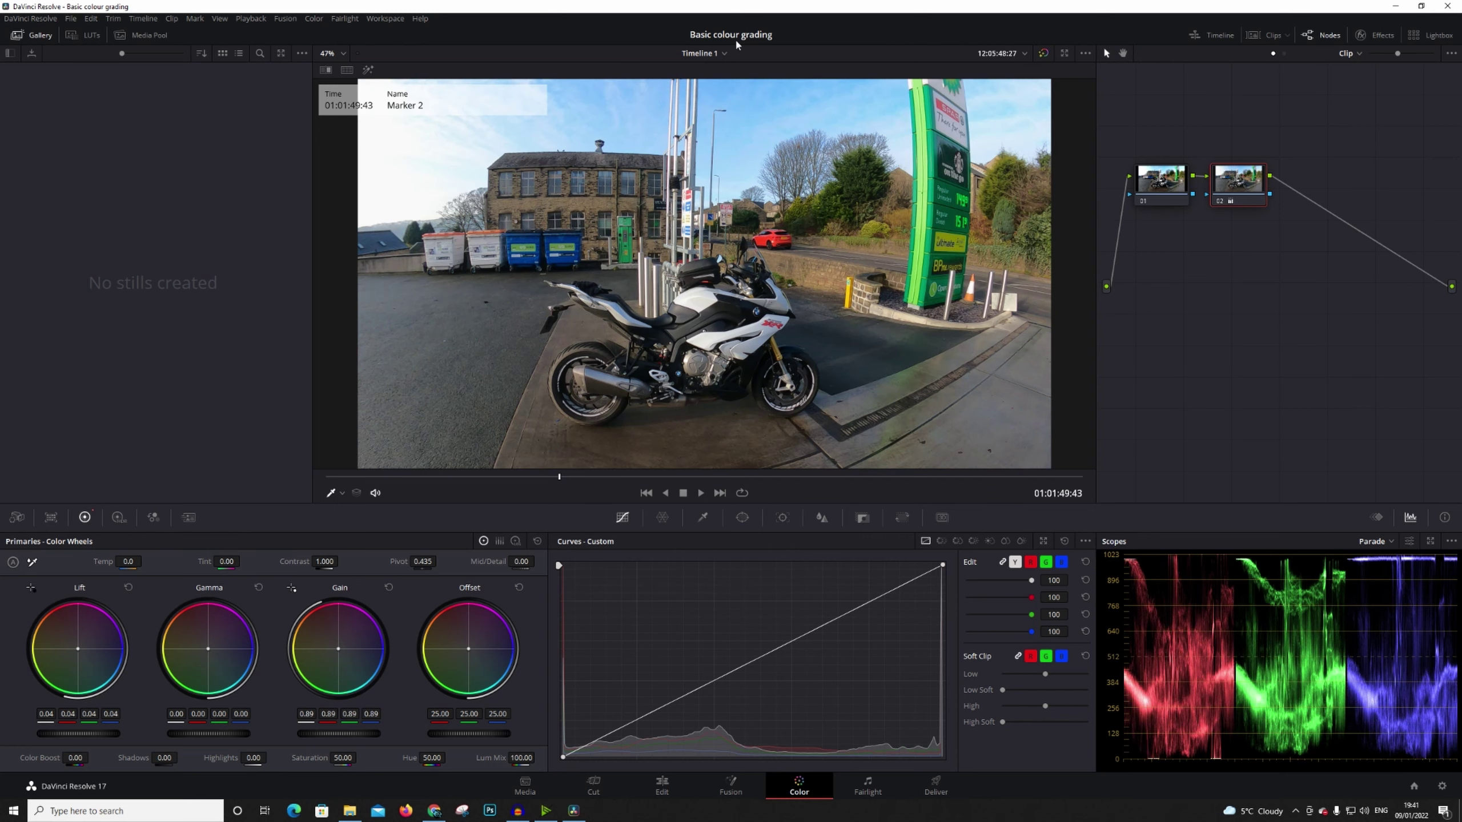
pyautogui.click(1044, 53)
pyautogui.click(1043, 54)
pyautogui.click(1044, 53)
pyautogui.click(1043, 53)
pyautogui.click(1044, 53)
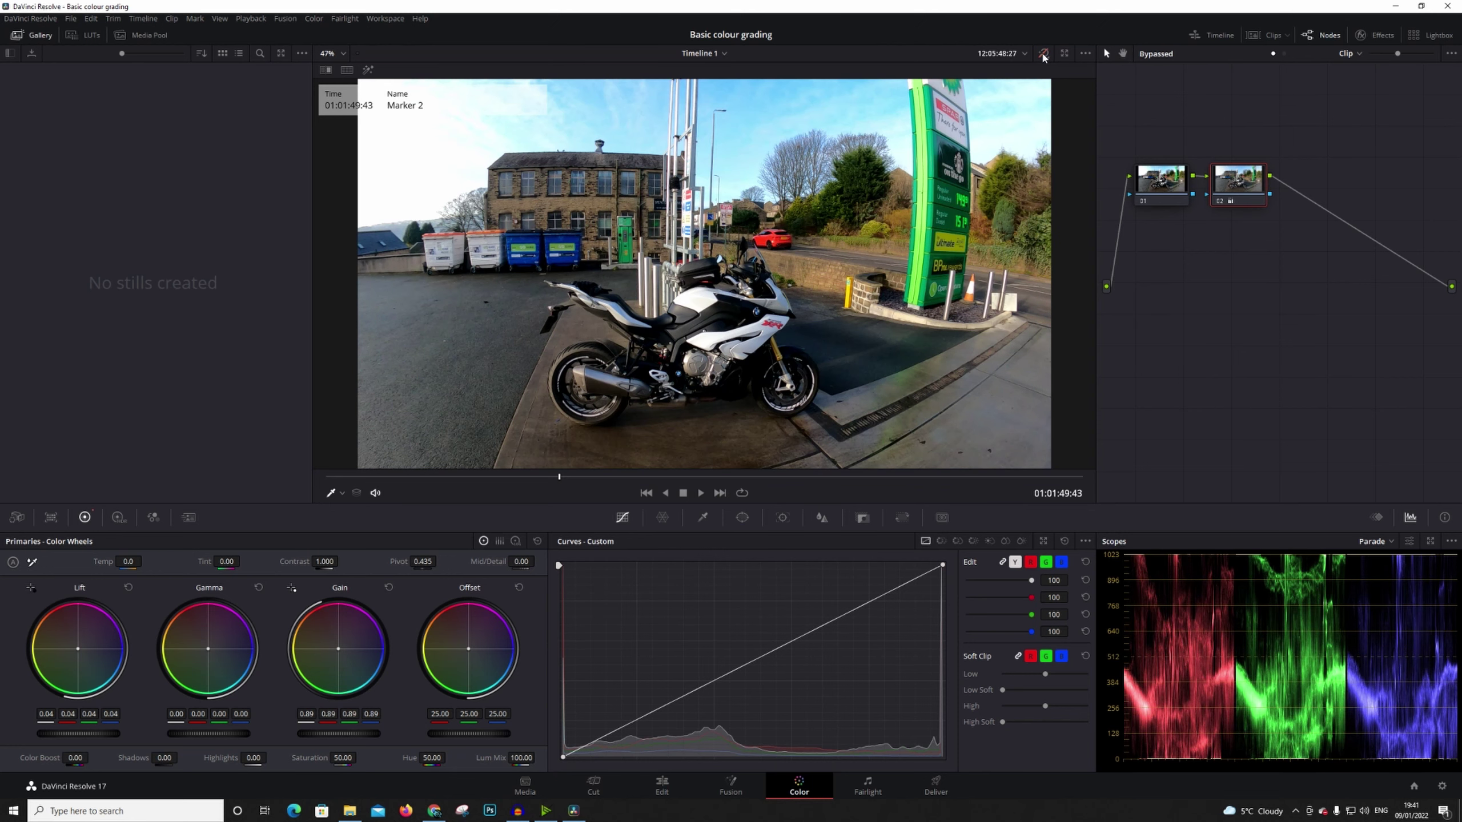
pyautogui.click(1043, 53)
pyautogui.click(1043, 53)
pyautogui.click(1043, 53)
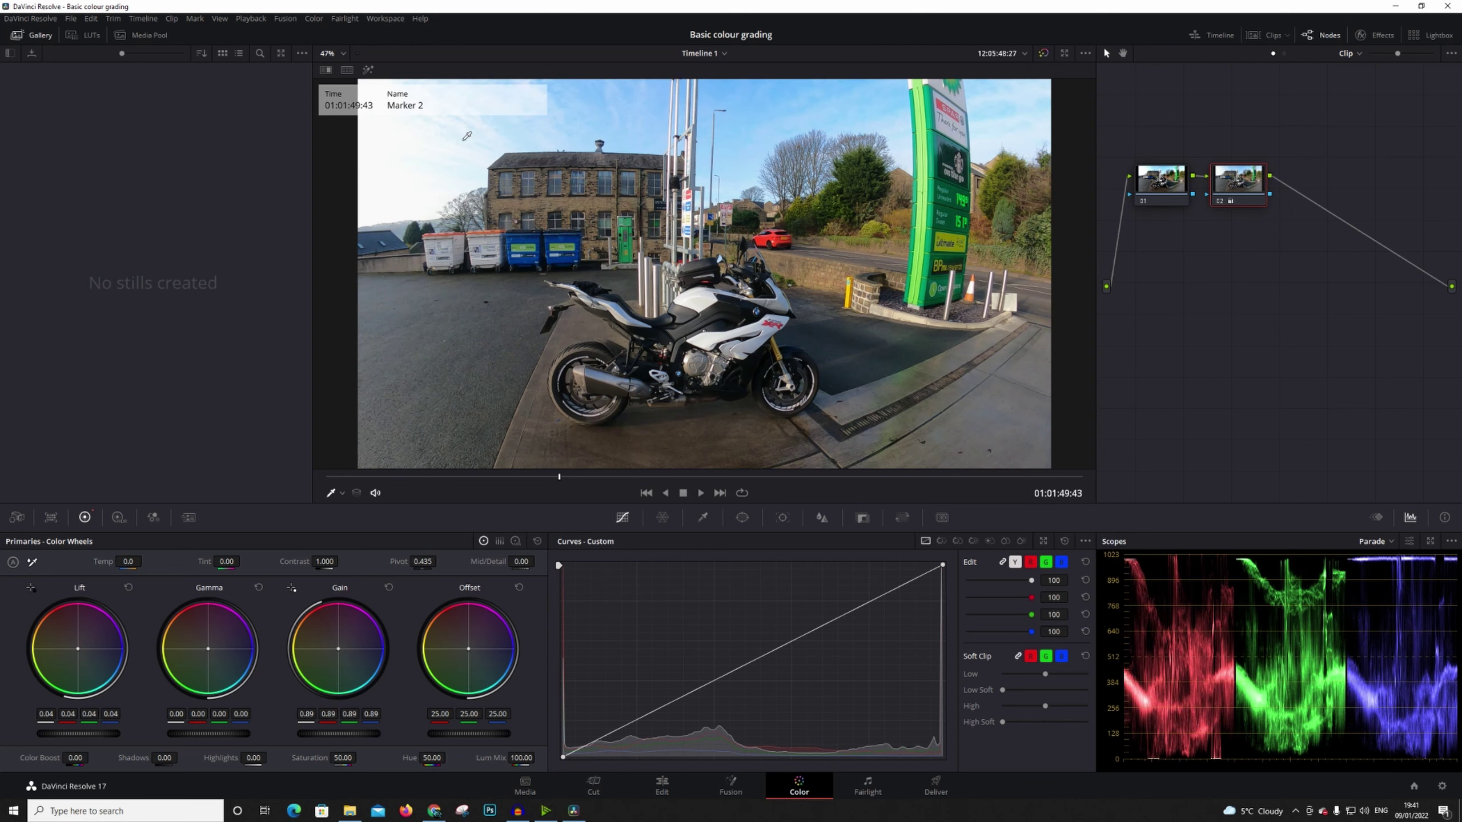
pyautogui.click(1043, 53)
pyautogui.click(1043, 53)
pyautogui.click(1043, 53)
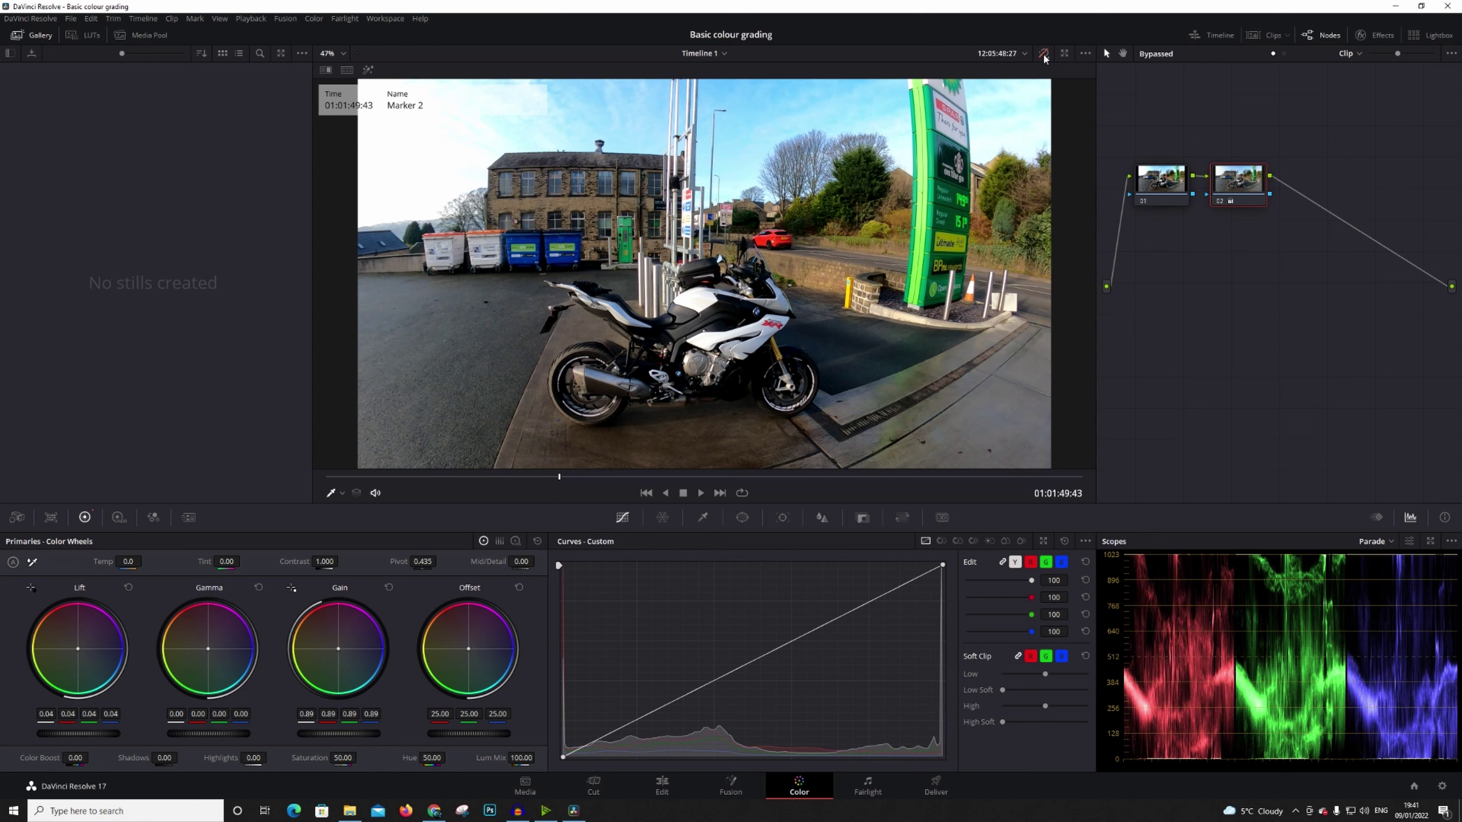
pyautogui.click(1043, 53)
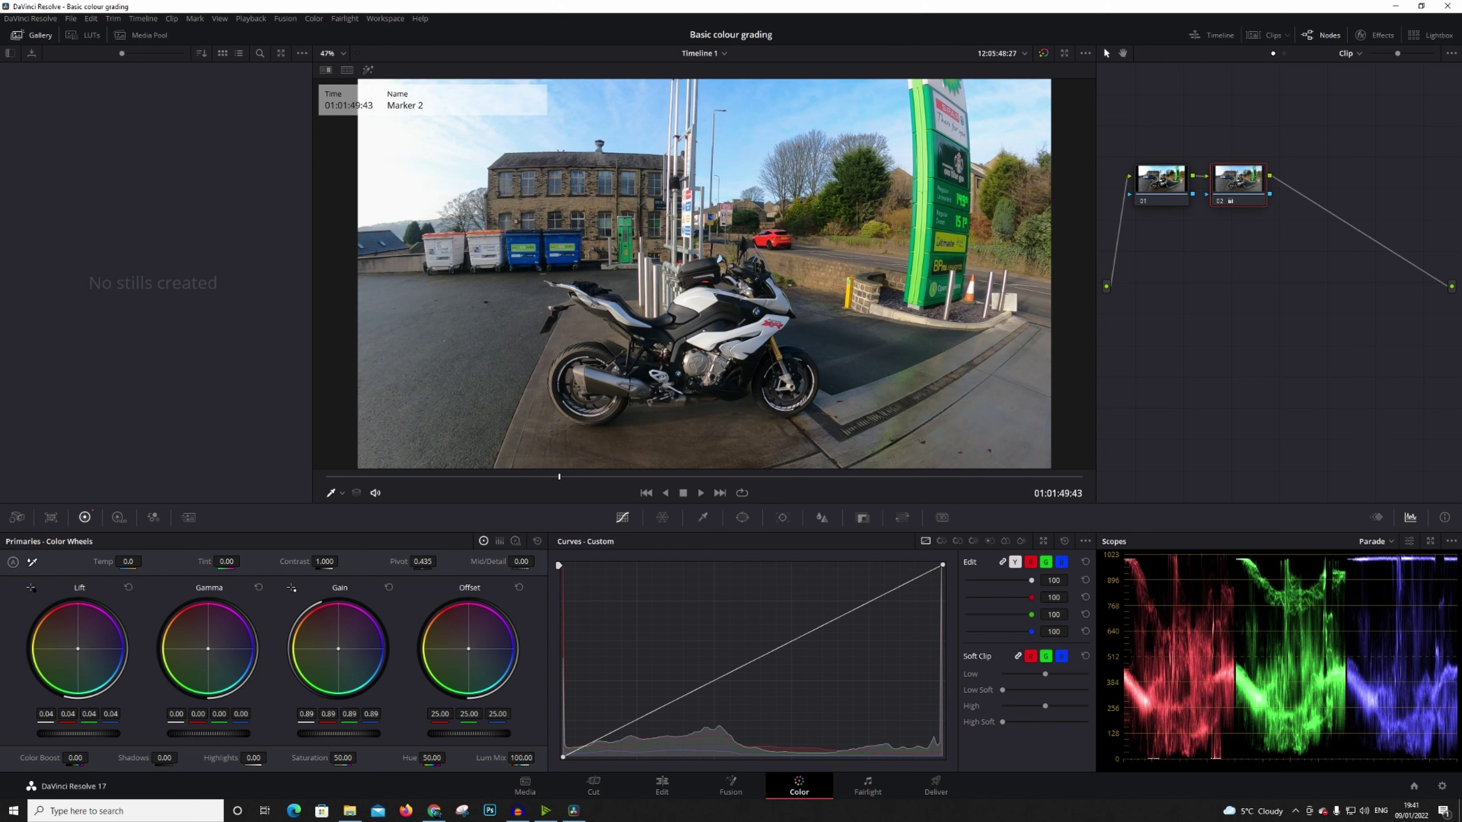
# Step: Set the green channel of the second node's Lift to 0.03
pyautogui.moveTo(87, 714); pyautogui.dragTo(84, 714)
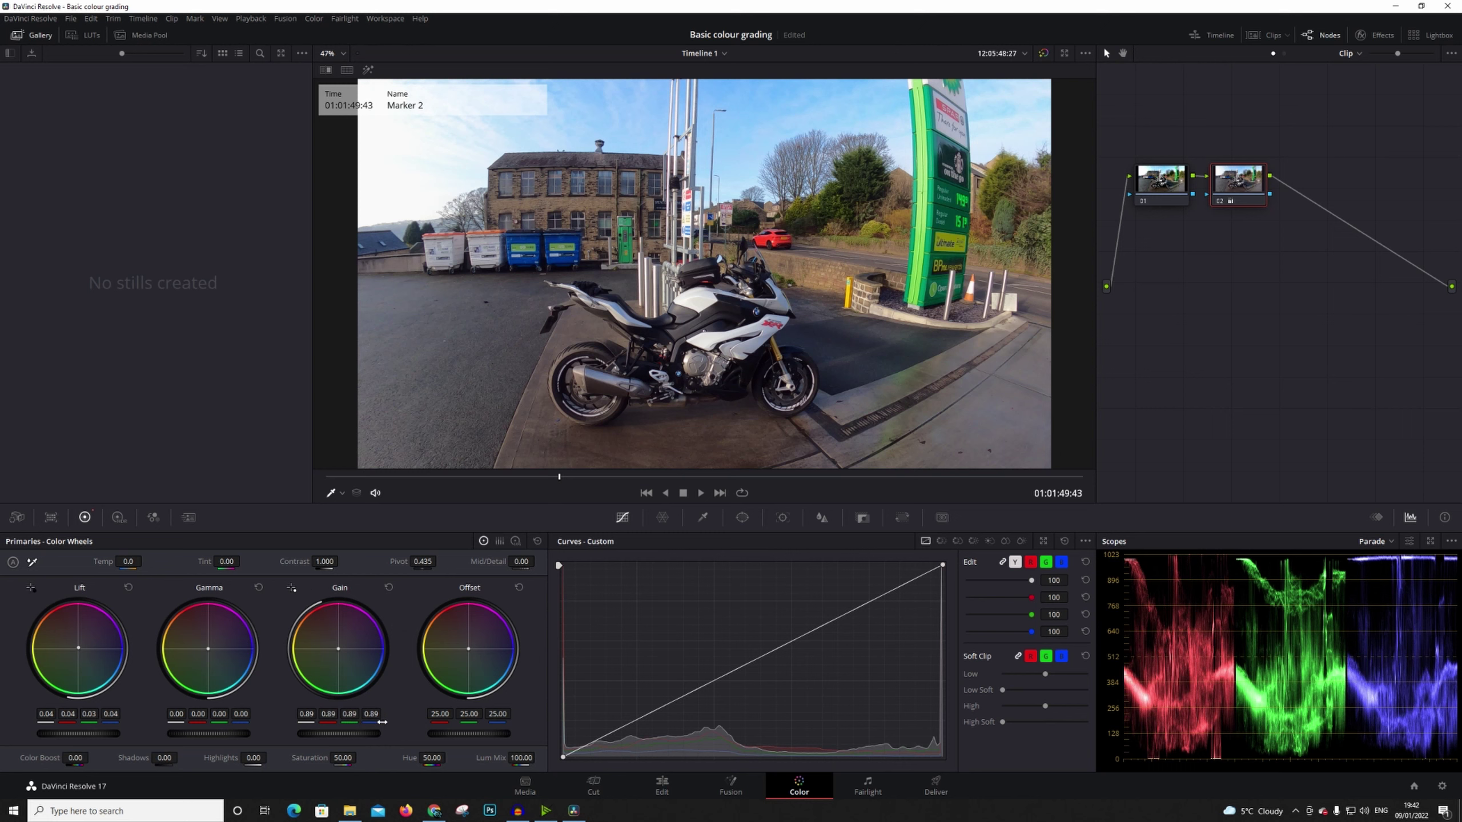
# Step: Set the blue channel of the second node's Gain to 0.88 and its Mid/Detail to 63
pyautogui.moveTo(371, 713); pyautogui.dragTo(371, 713)
pyautogui.scroll(5, 449, 154)
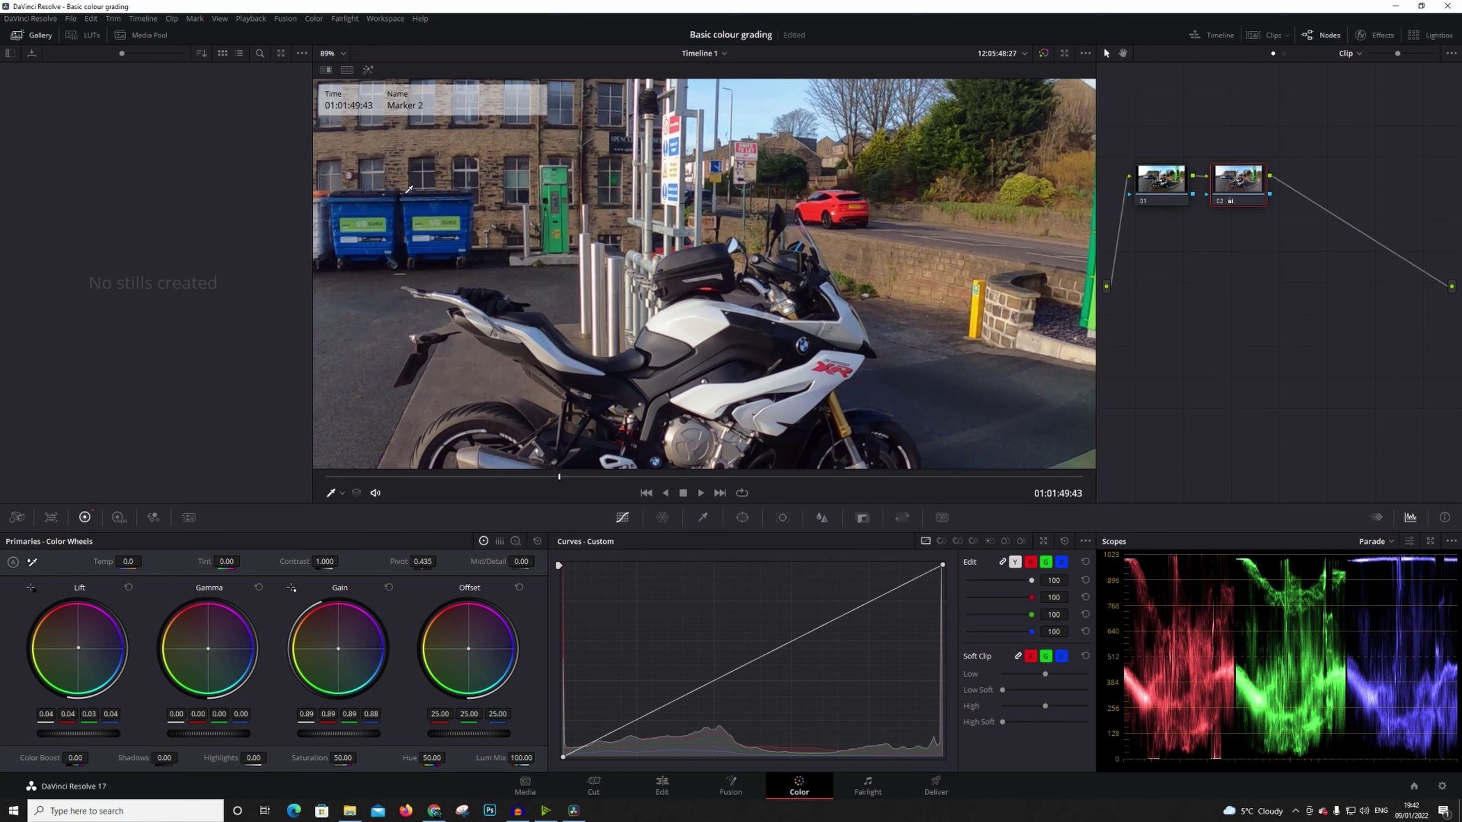
pyautogui.moveTo(409, 189); pyautogui.dragTo(593, 312)
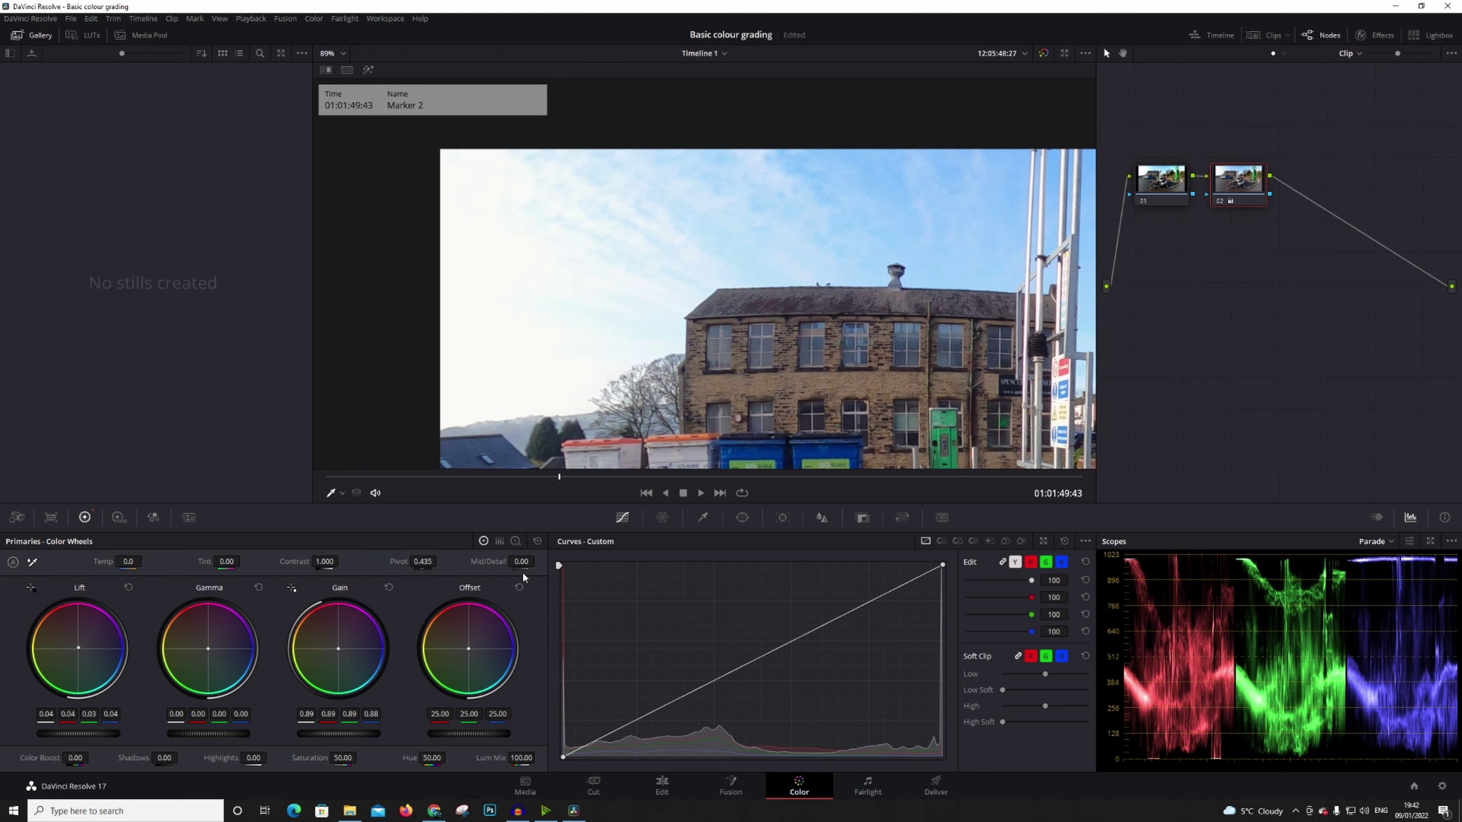
pyautogui.moveTo(521, 562); pyautogui.dragTo(601, 562)
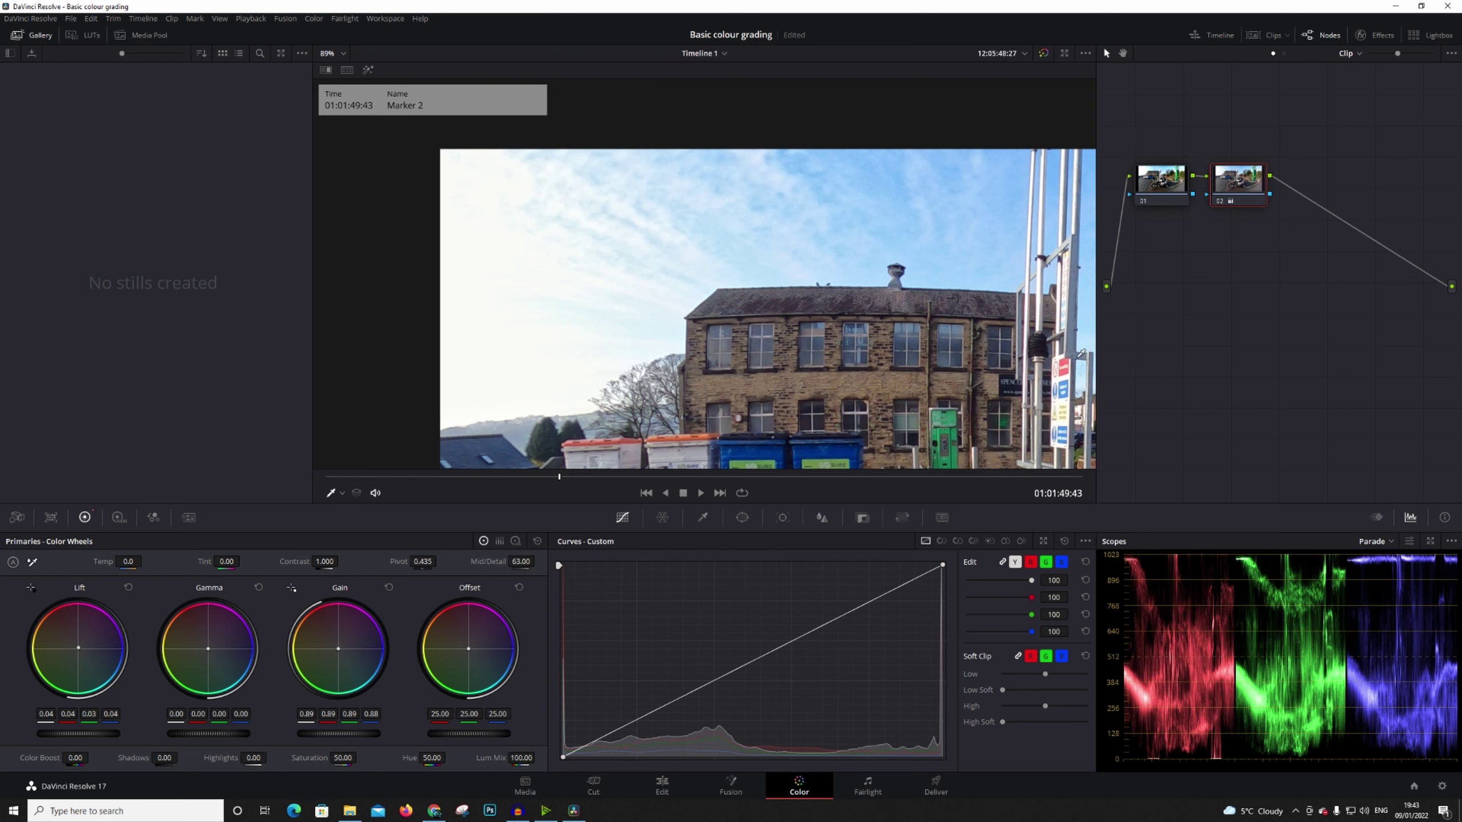
# Step: Compare the sky and building detail with the bypassed image, and inspect the whole graded frame full screen
pyautogui.click(1044, 53)
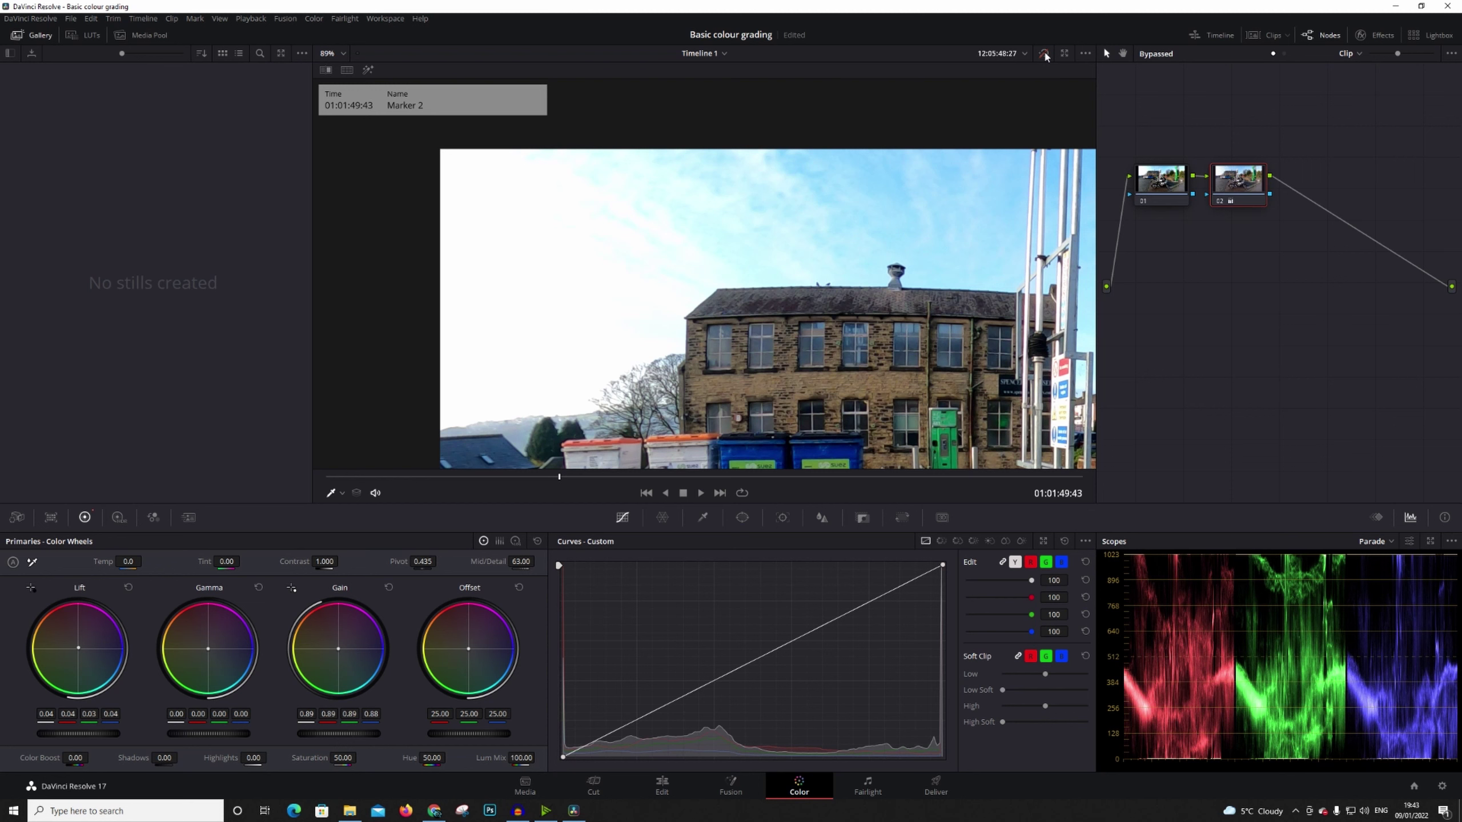
pyautogui.click(1044, 54)
pyautogui.click(1045, 53)
pyautogui.click(1044, 53)
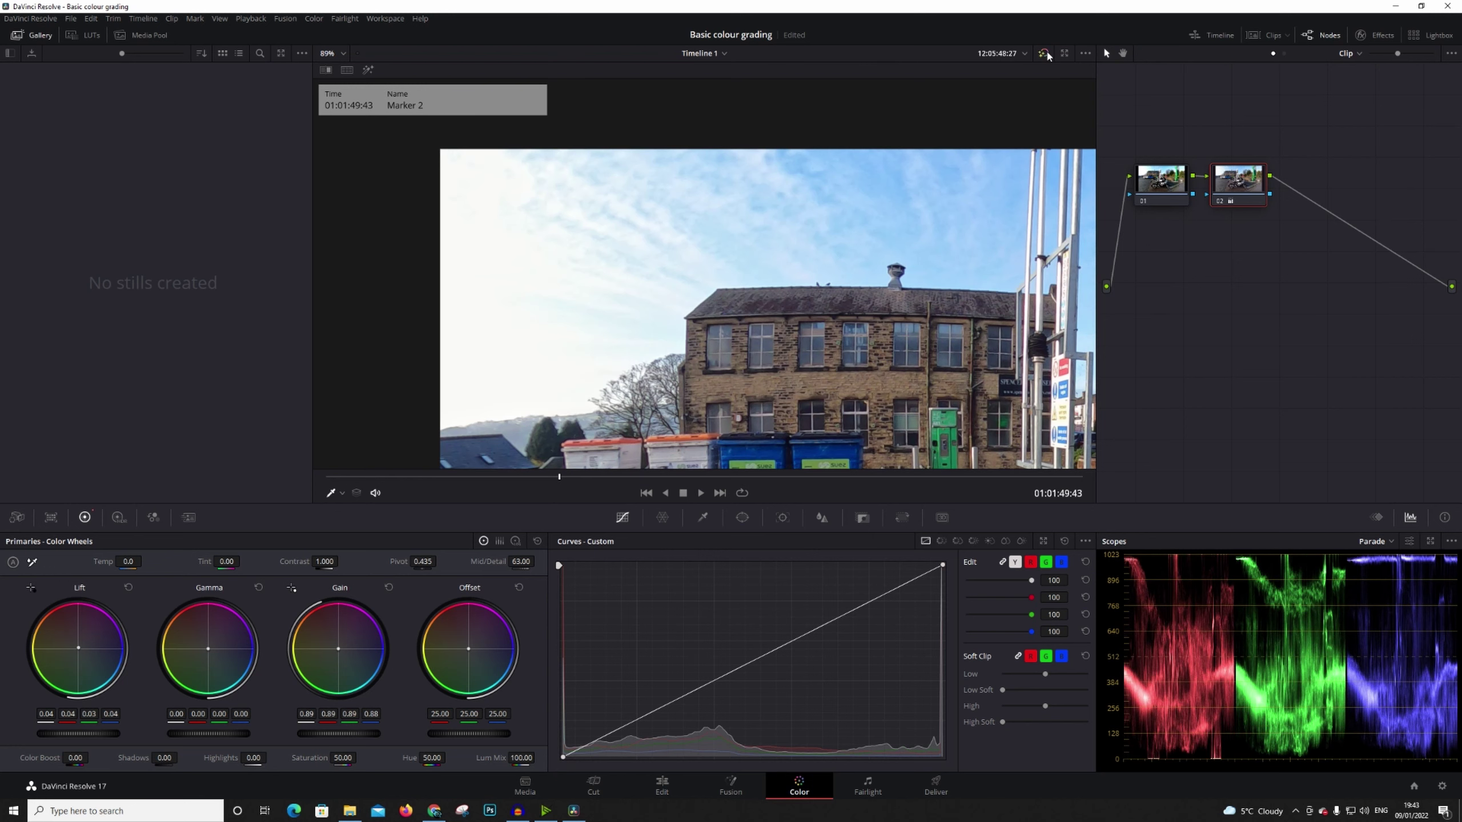
pyautogui.click(1044, 54)
pyautogui.click(1044, 54)
pyautogui.click(1045, 54)
pyautogui.click(1045, 53)
pyautogui.click(344, 54)
pyautogui.click(330, 67)
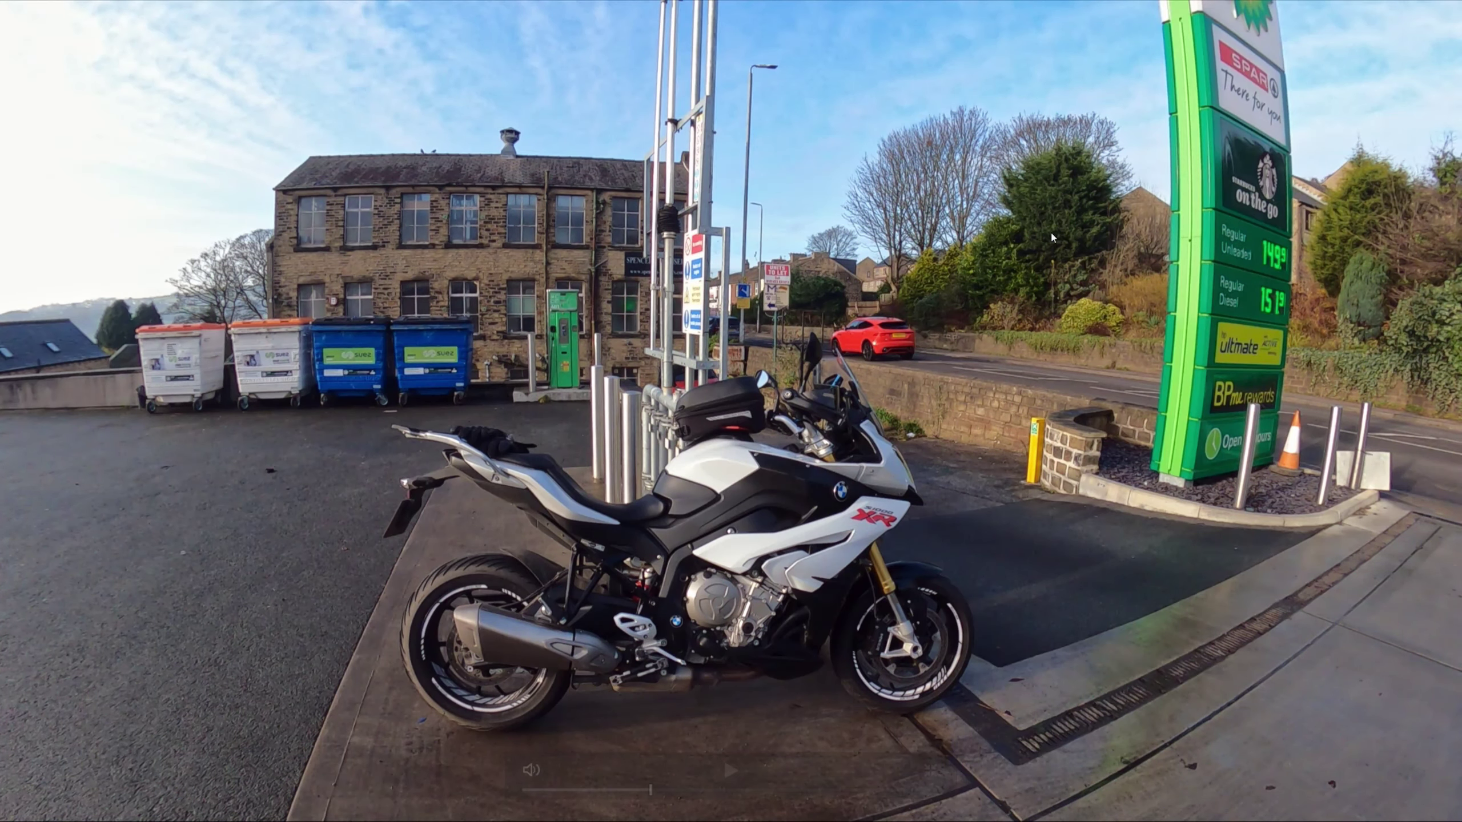
pyautogui.moveTo(556, 684)
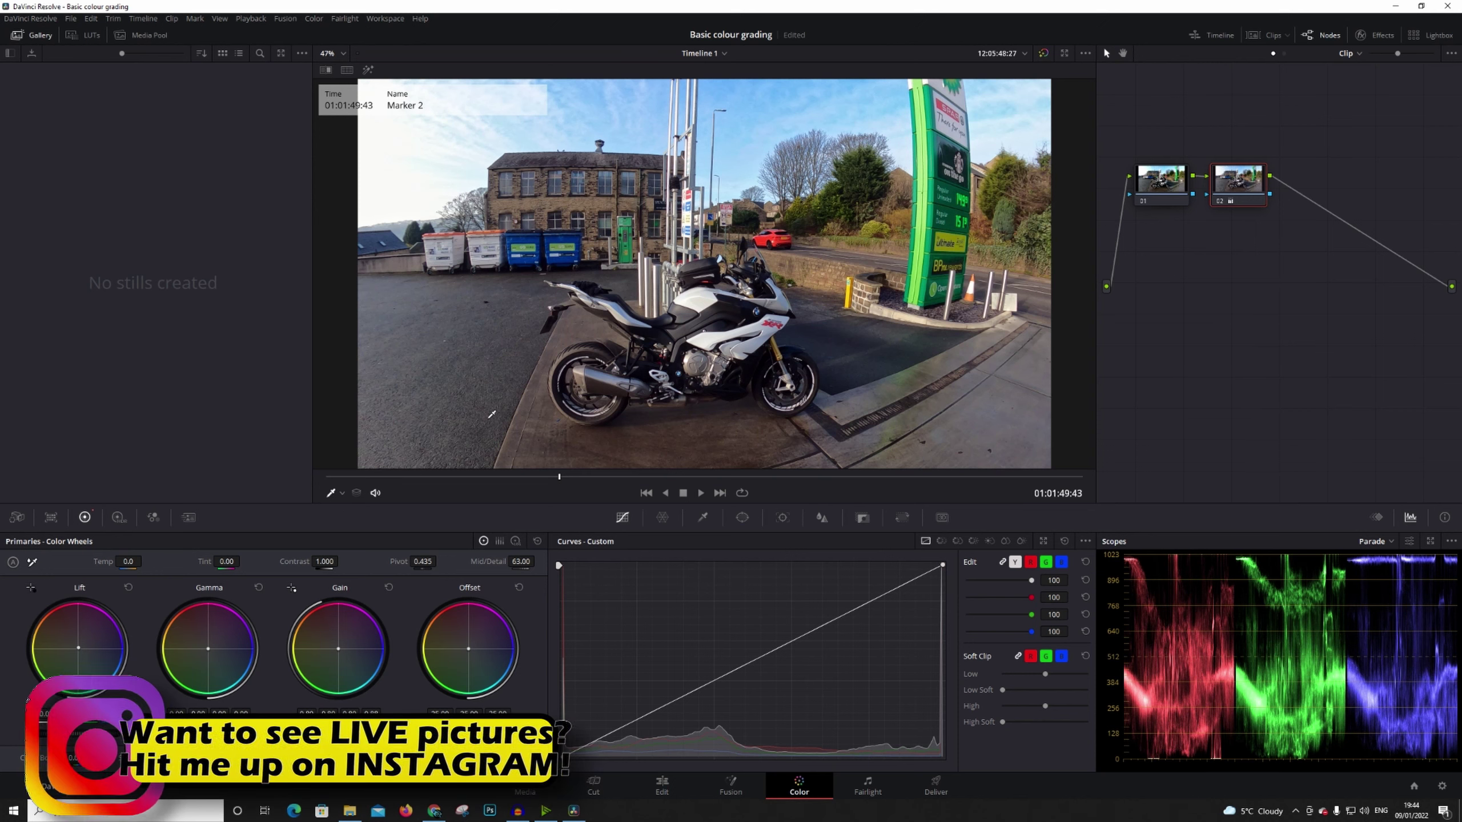
# Step: Compare the stone wall and red car area, enlarged to 177%, with the grade bypassed and enabled
pyautogui.scroll(3, 719, 275)
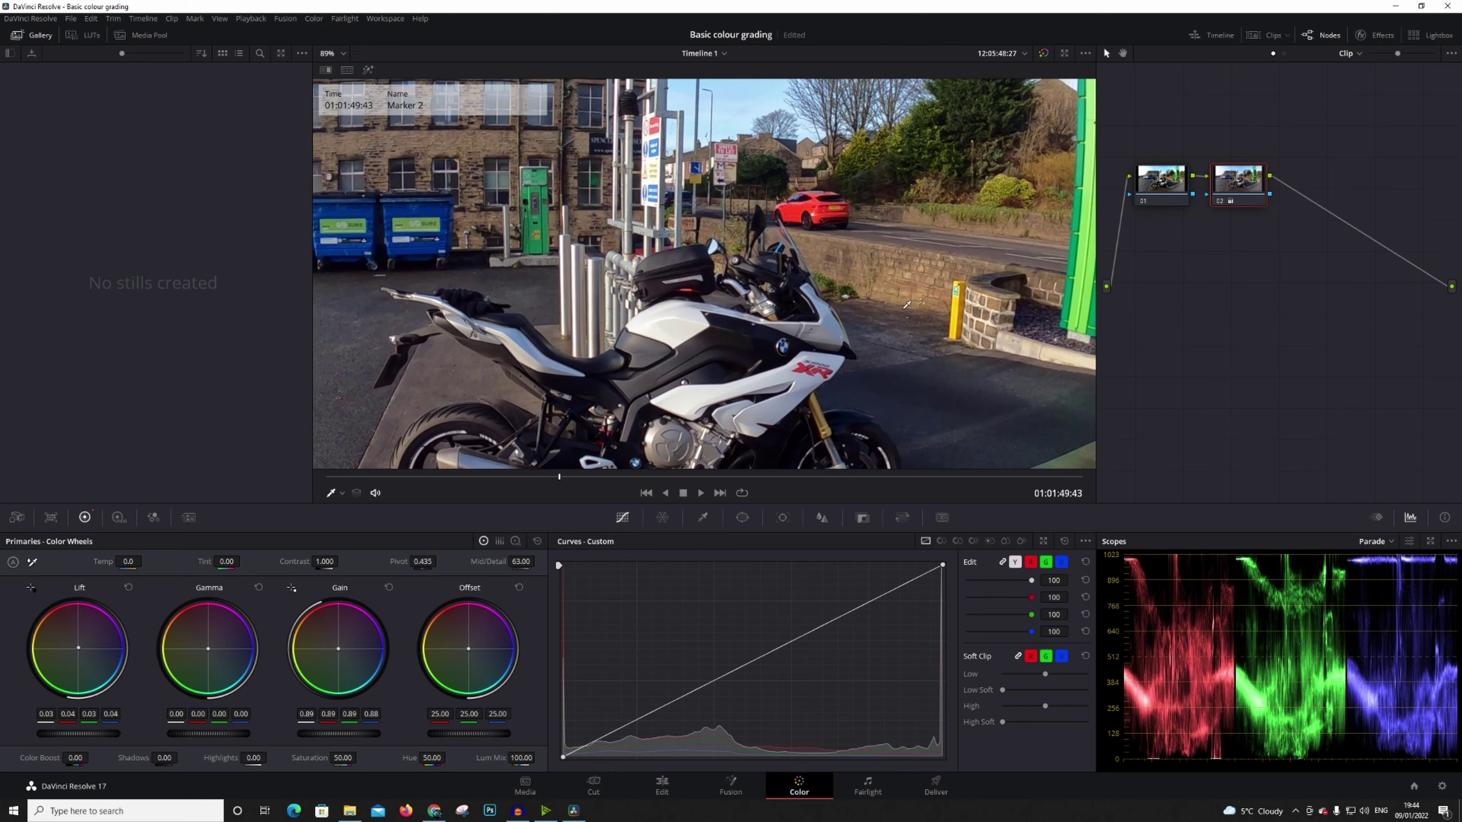
pyautogui.scroll(2, 906, 303)
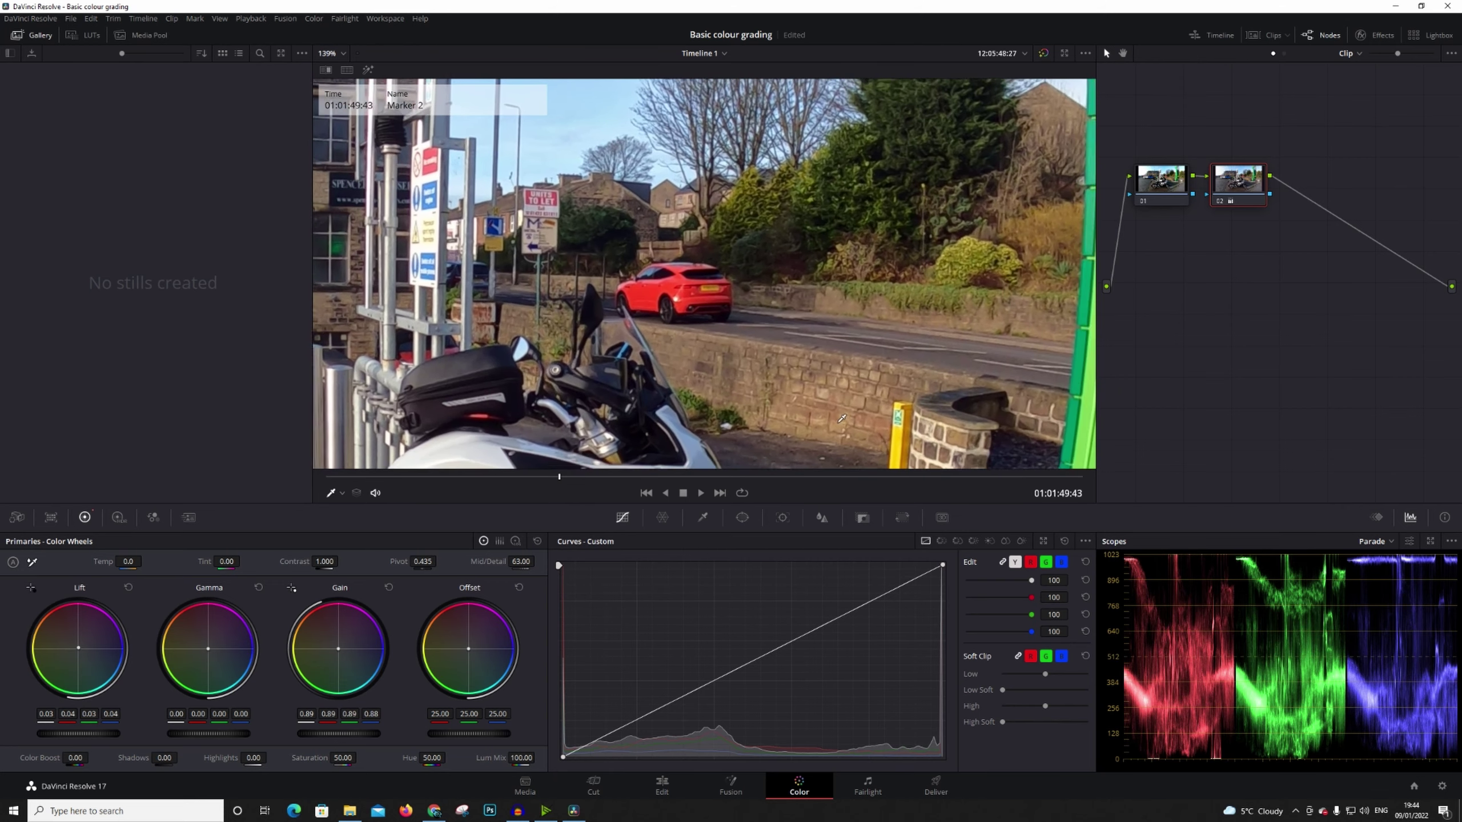
pyautogui.moveTo(841, 418); pyautogui.dragTo(786, 364)
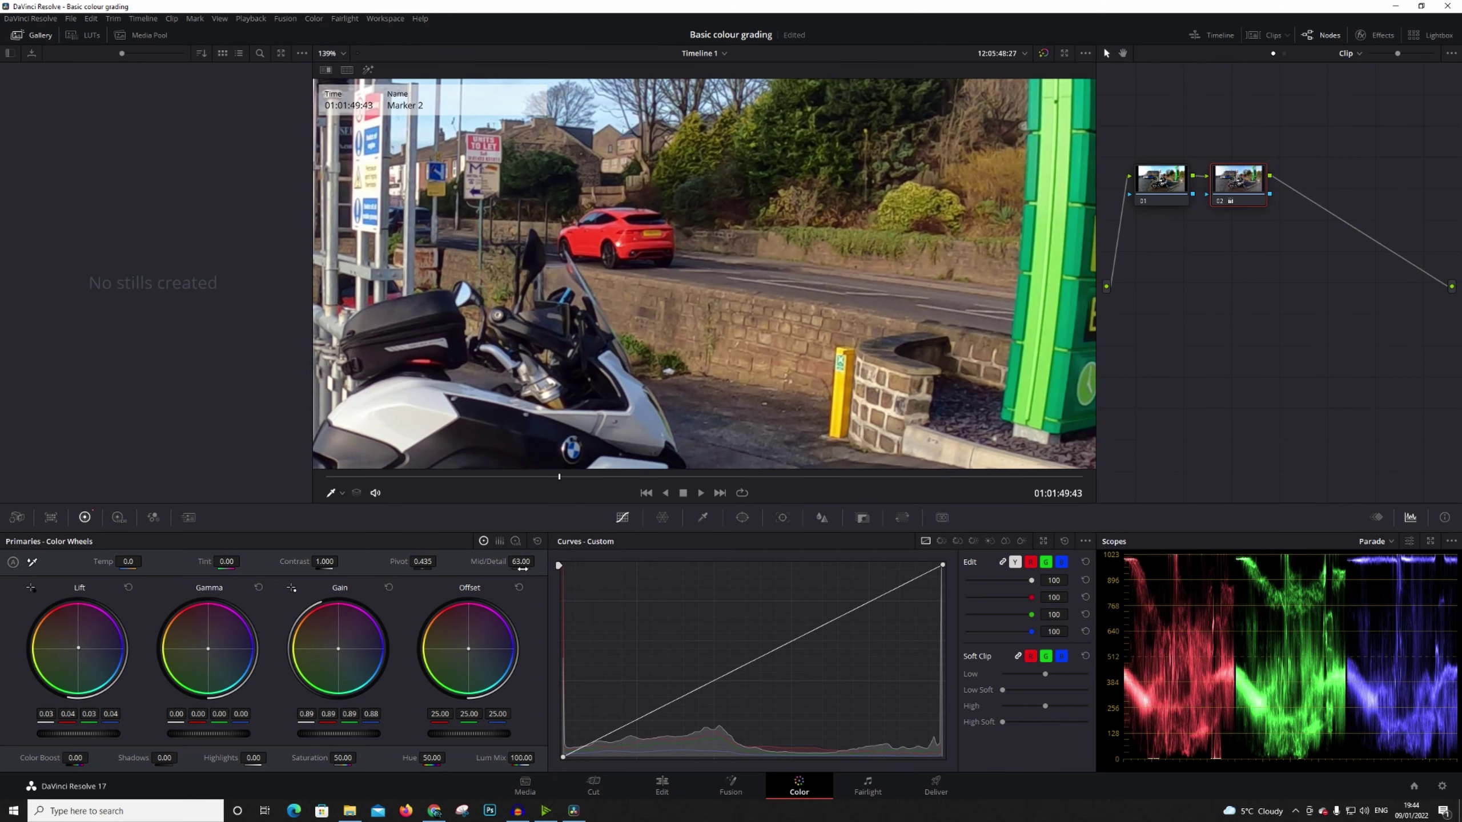
pyautogui.scroll(1, 828, 352)
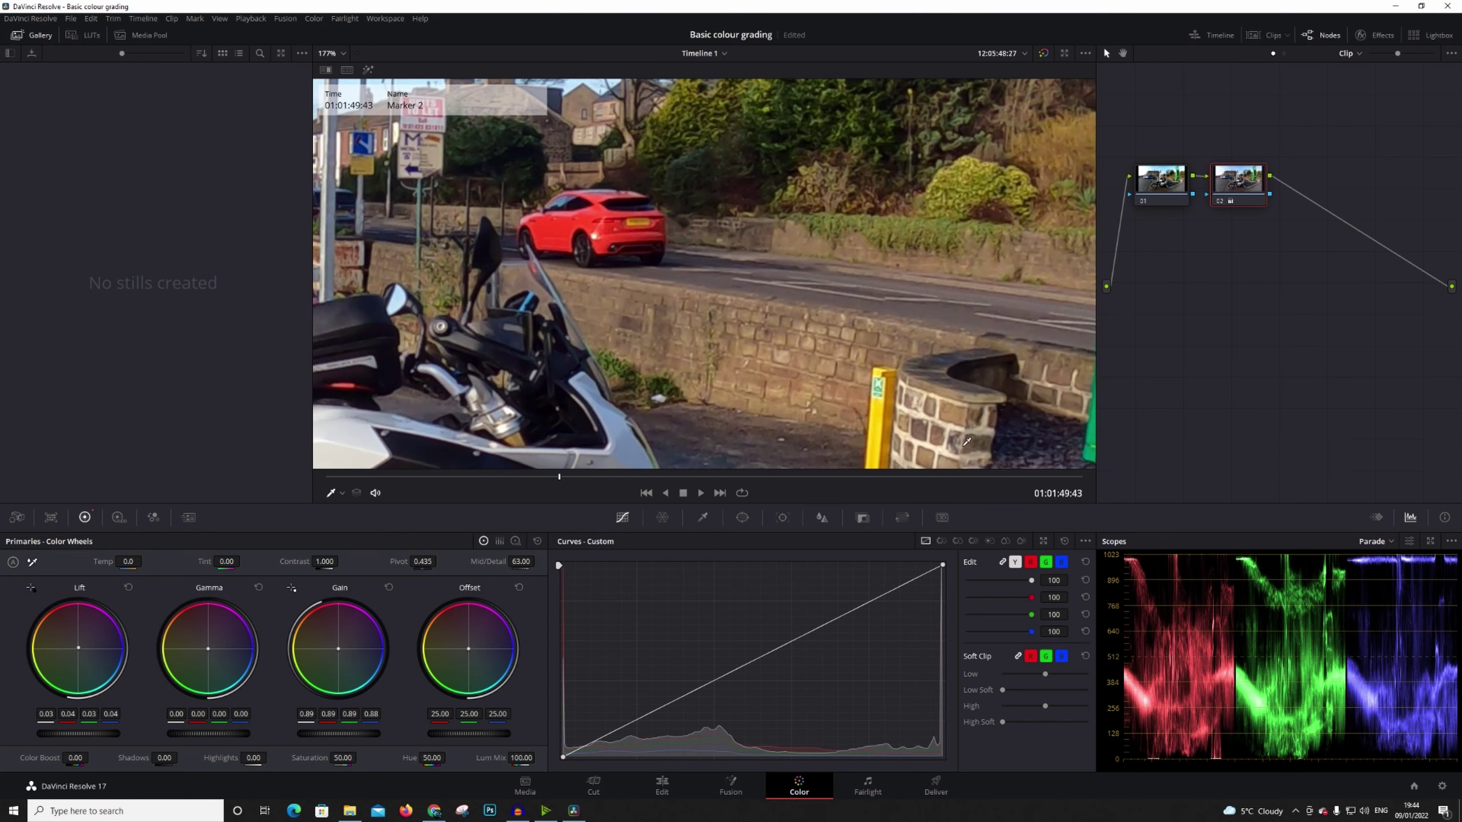
pyautogui.click(1043, 54)
pyautogui.click(1044, 53)
pyautogui.click(1043, 53)
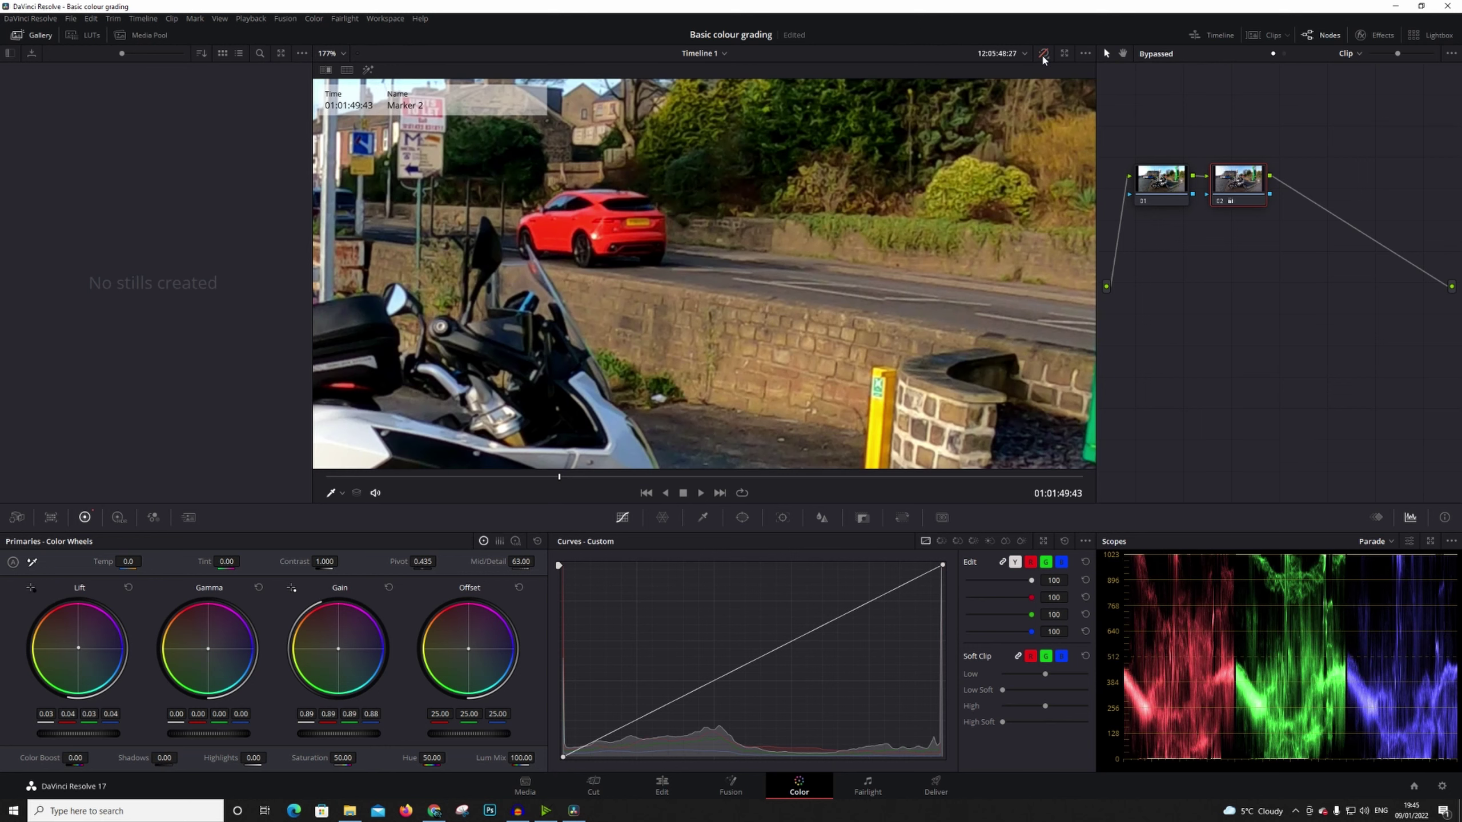
pyautogui.click(1042, 54)
pyautogui.click(1043, 54)
pyautogui.click(1044, 54)
pyautogui.click(1043, 53)
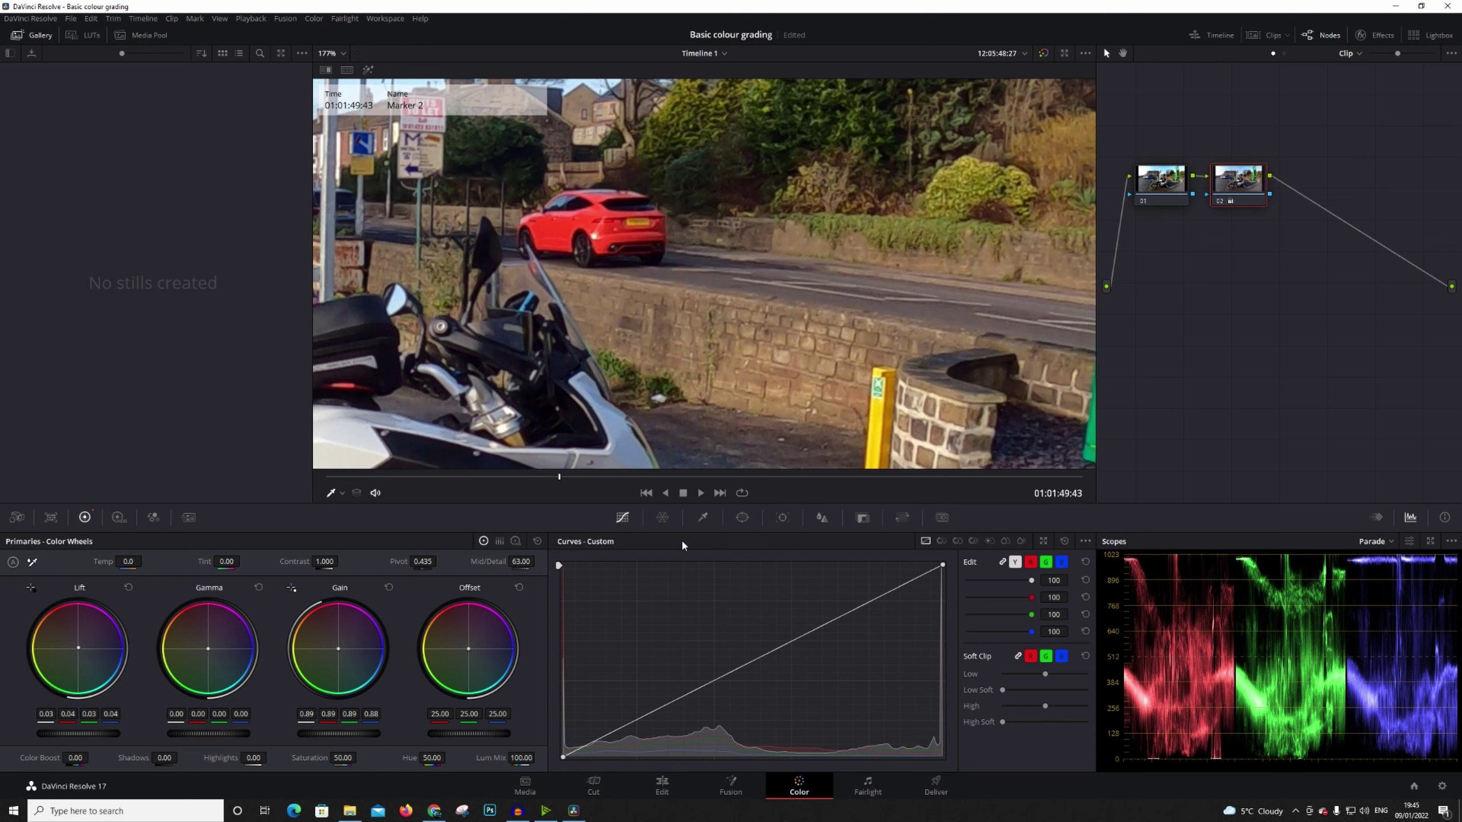
# Step: Set the second node's Blur Radius to 0.48 on the red, green and blue channels
pyautogui.click(821, 518)
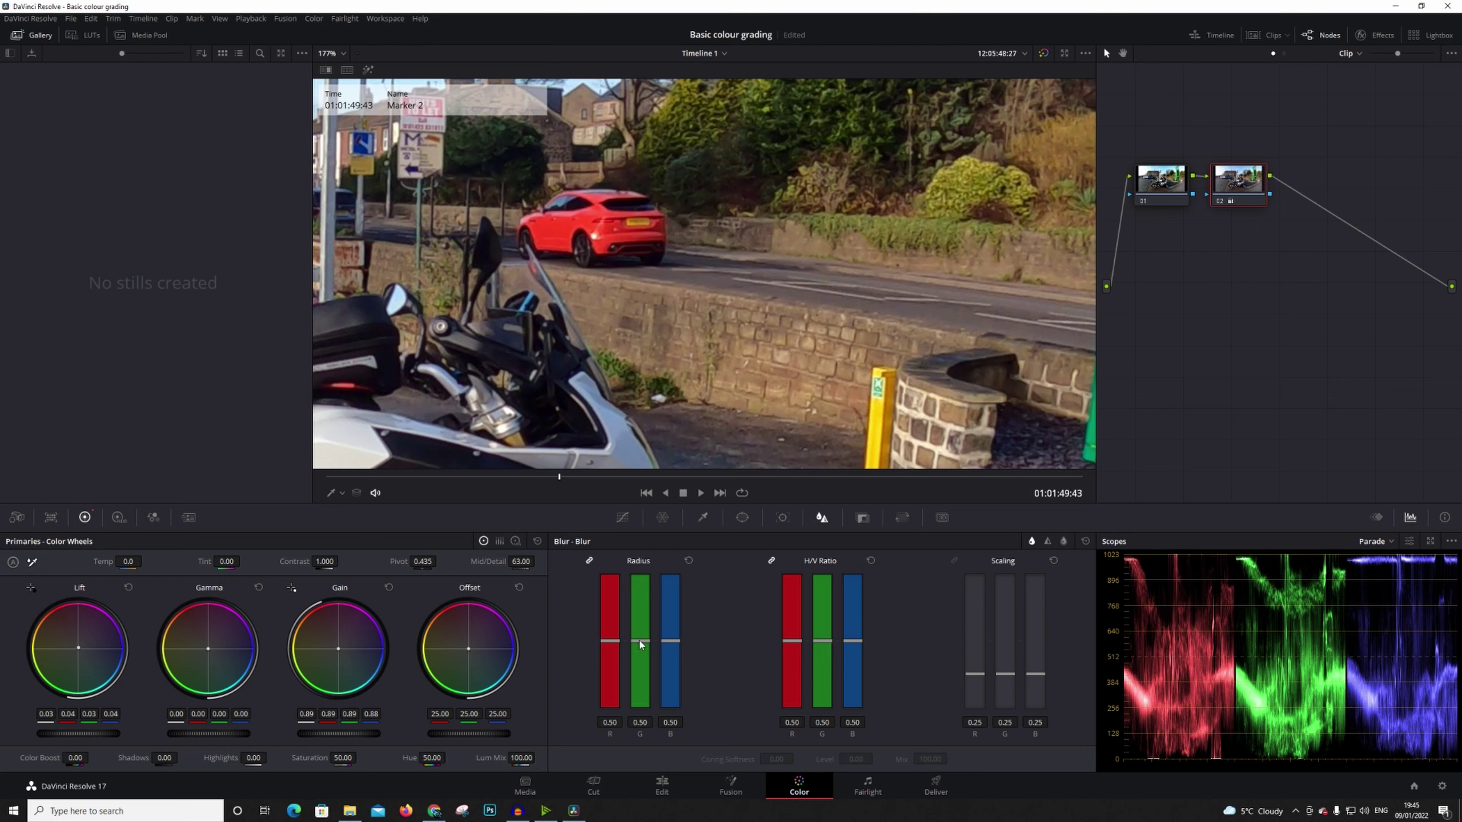
pyautogui.moveTo(640, 646); pyautogui.dragTo(640, 645)
pyautogui.moveTo(643, 644); pyautogui.dragTo(643, 649)
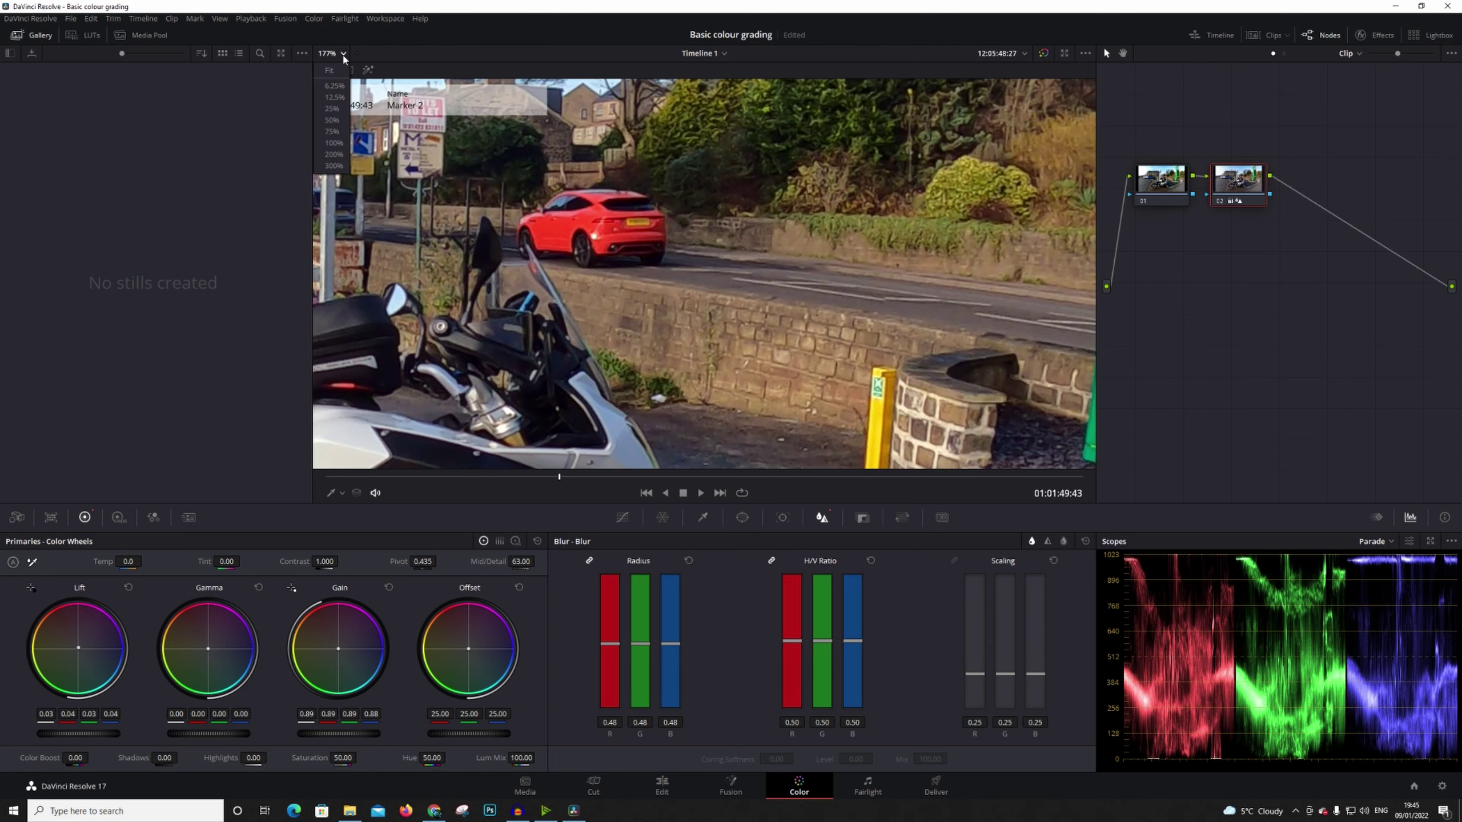
# Step: Compare the full motorbike frame with and without the grade
pyautogui.click(347, 70)
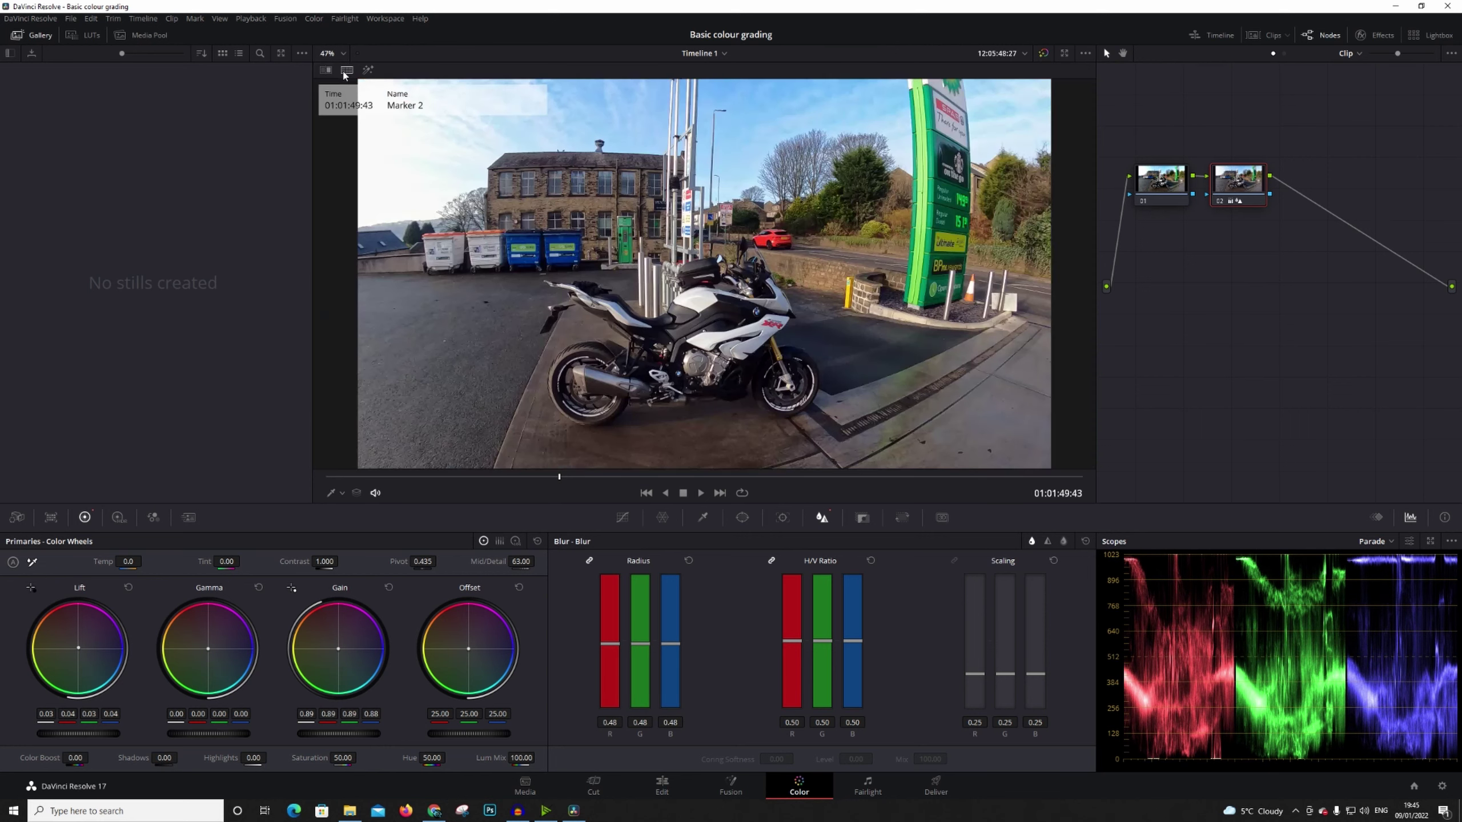
pyautogui.click(1043, 53)
pyautogui.click(1043, 53)
pyautogui.click(1043, 53)
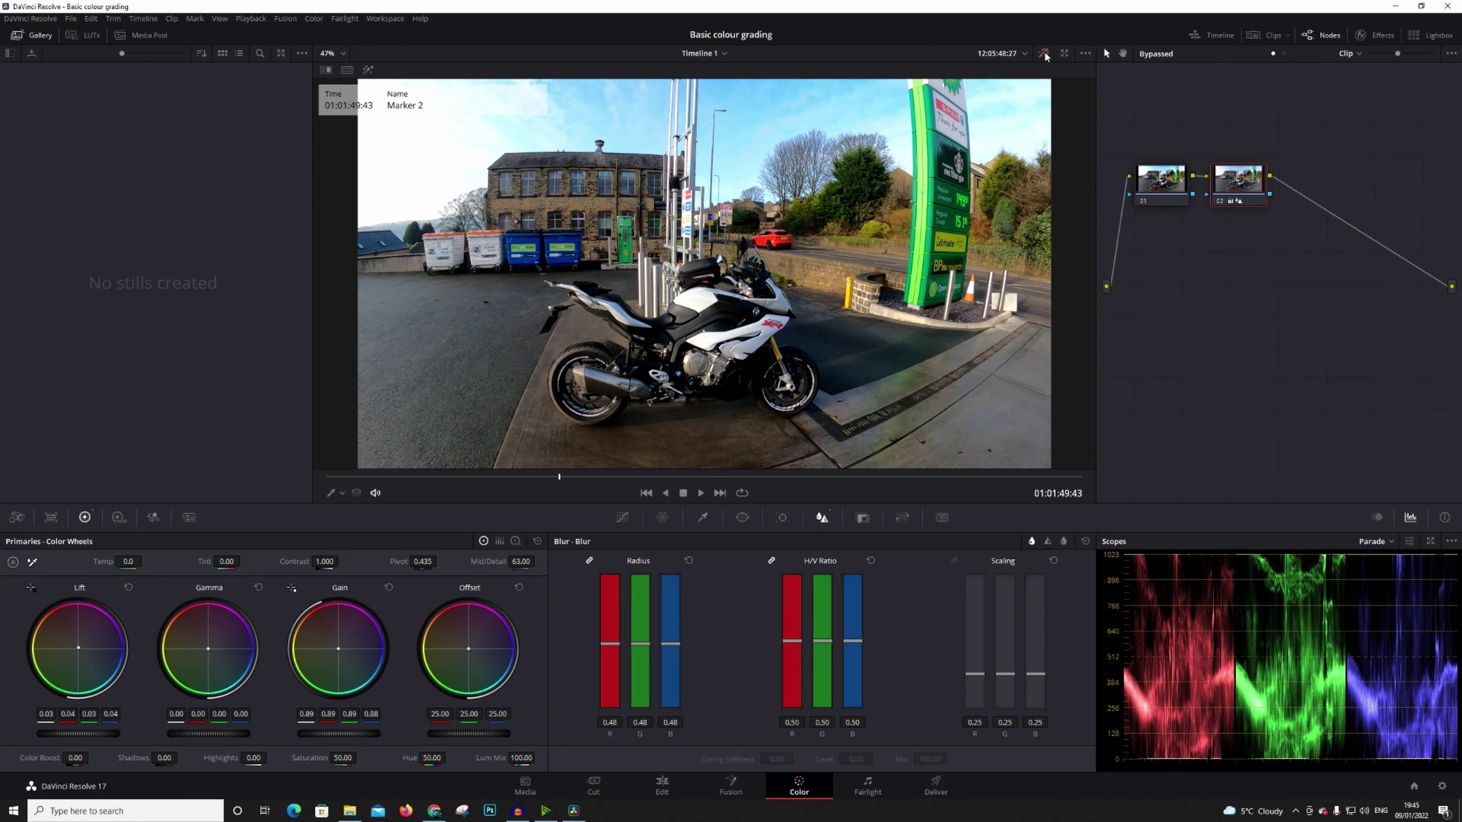
pyautogui.click(1043, 53)
pyautogui.click(1043, 53)
pyautogui.click(1043, 53)
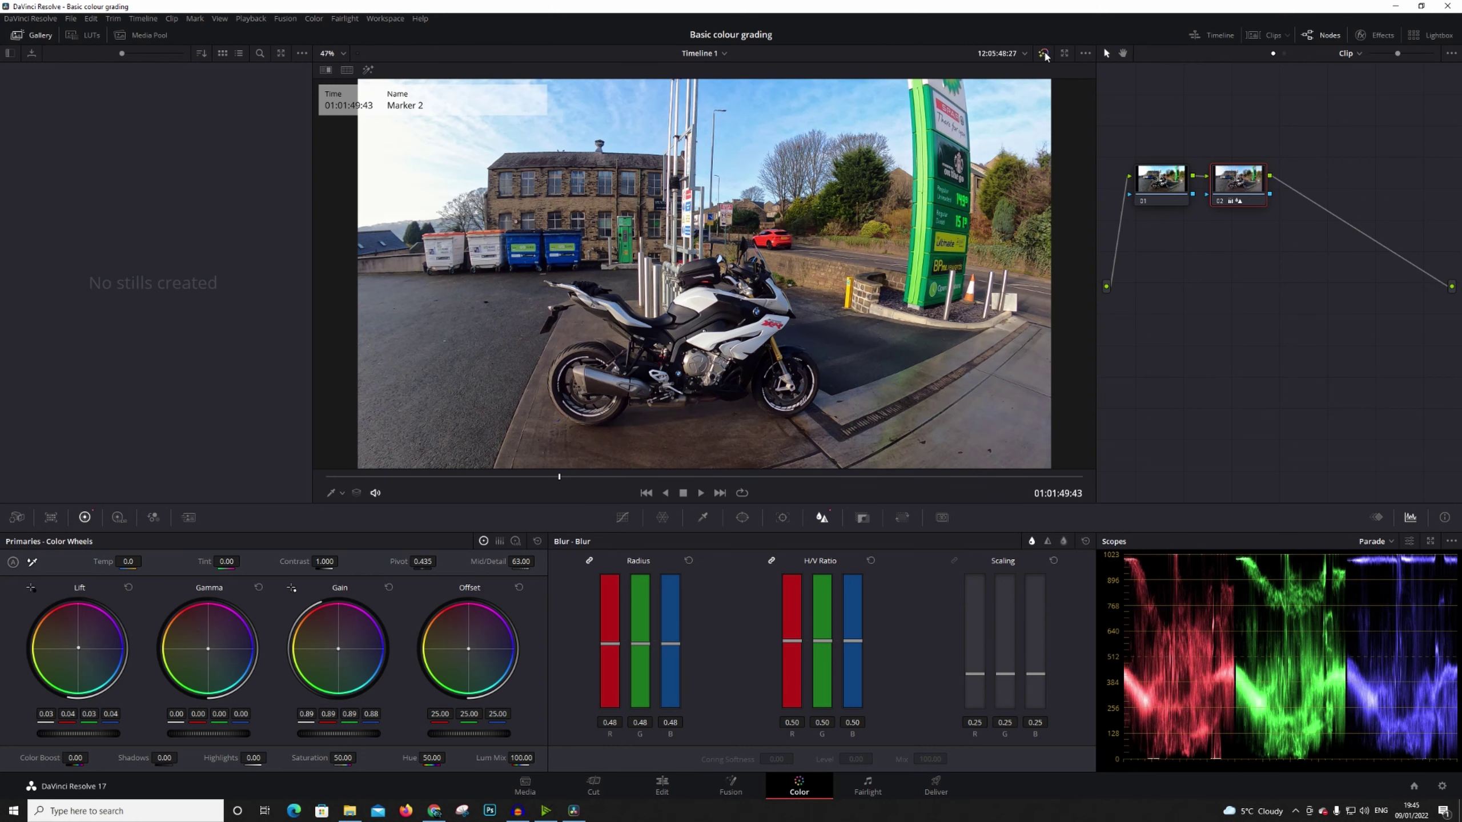
pyautogui.click(1043, 53)
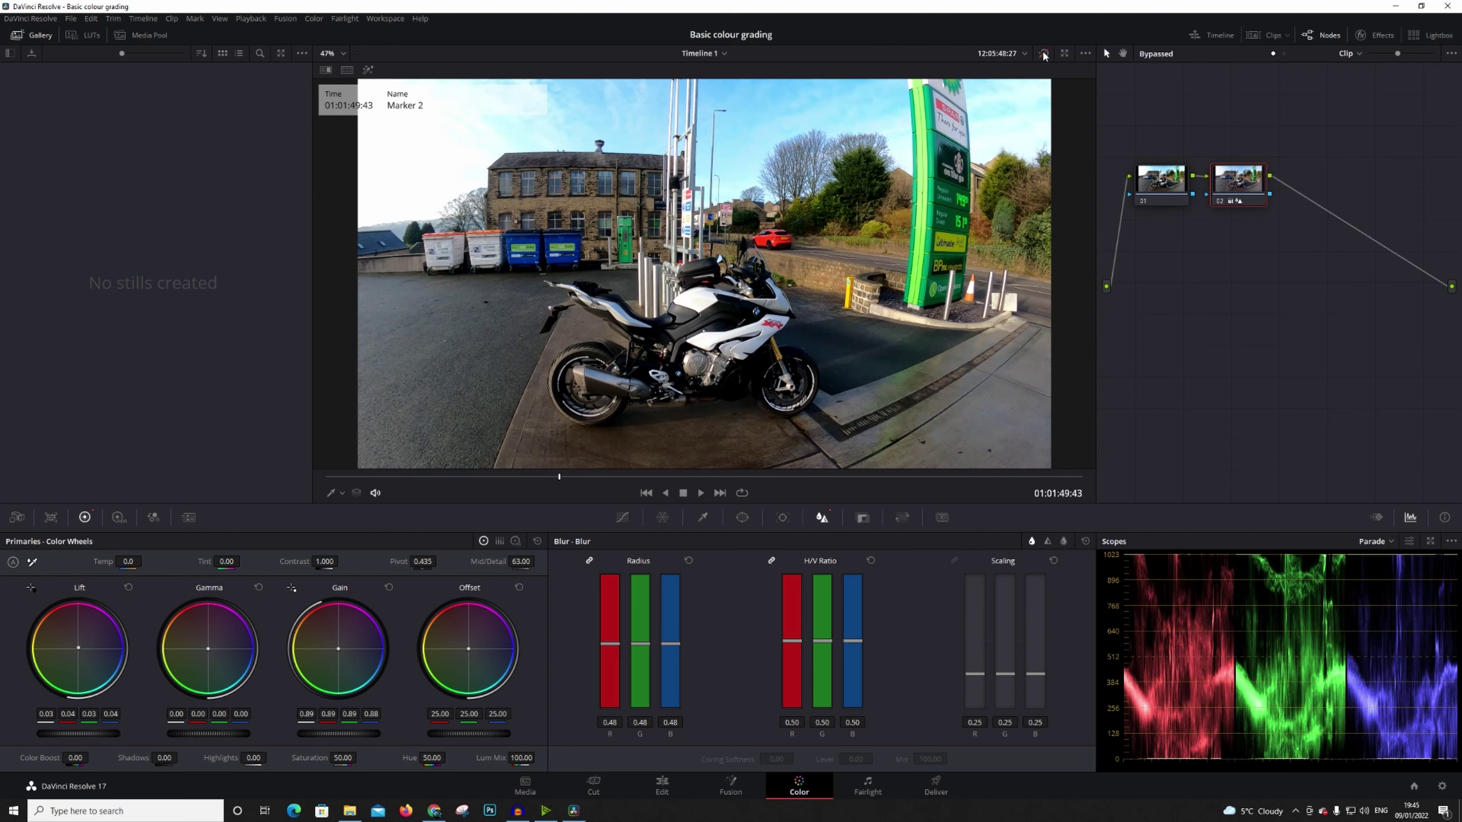
pyautogui.click(1043, 53)
# Step: Compare the fuel price sign area with and without the grade, and return the viewer to the fitted frame
pyautogui.scroll(1, 856, 307)
pyautogui.scroll(2, 856, 307)
pyautogui.scroll(2, 729, 327)
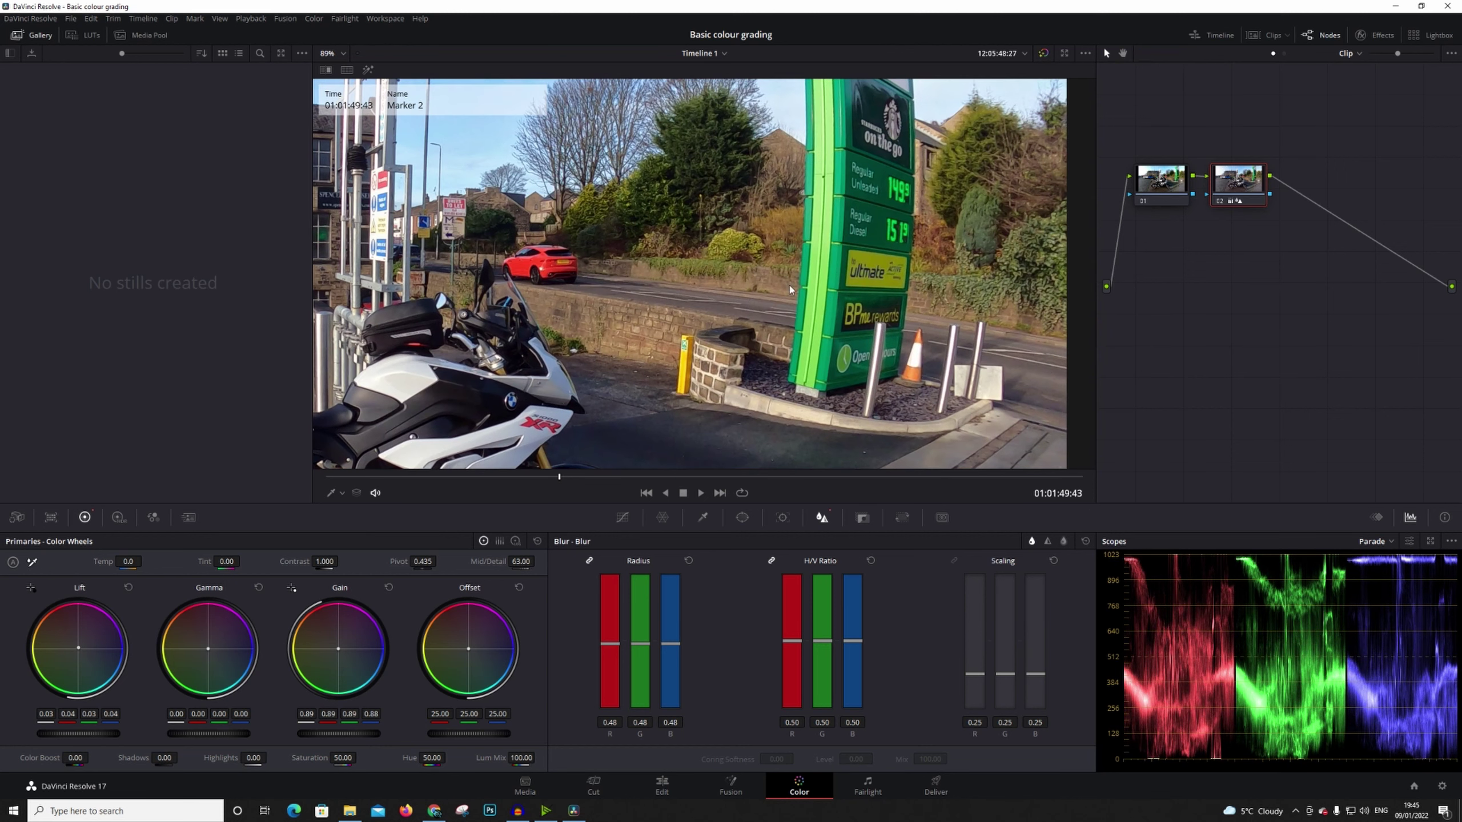
pyautogui.click(1044, 52)
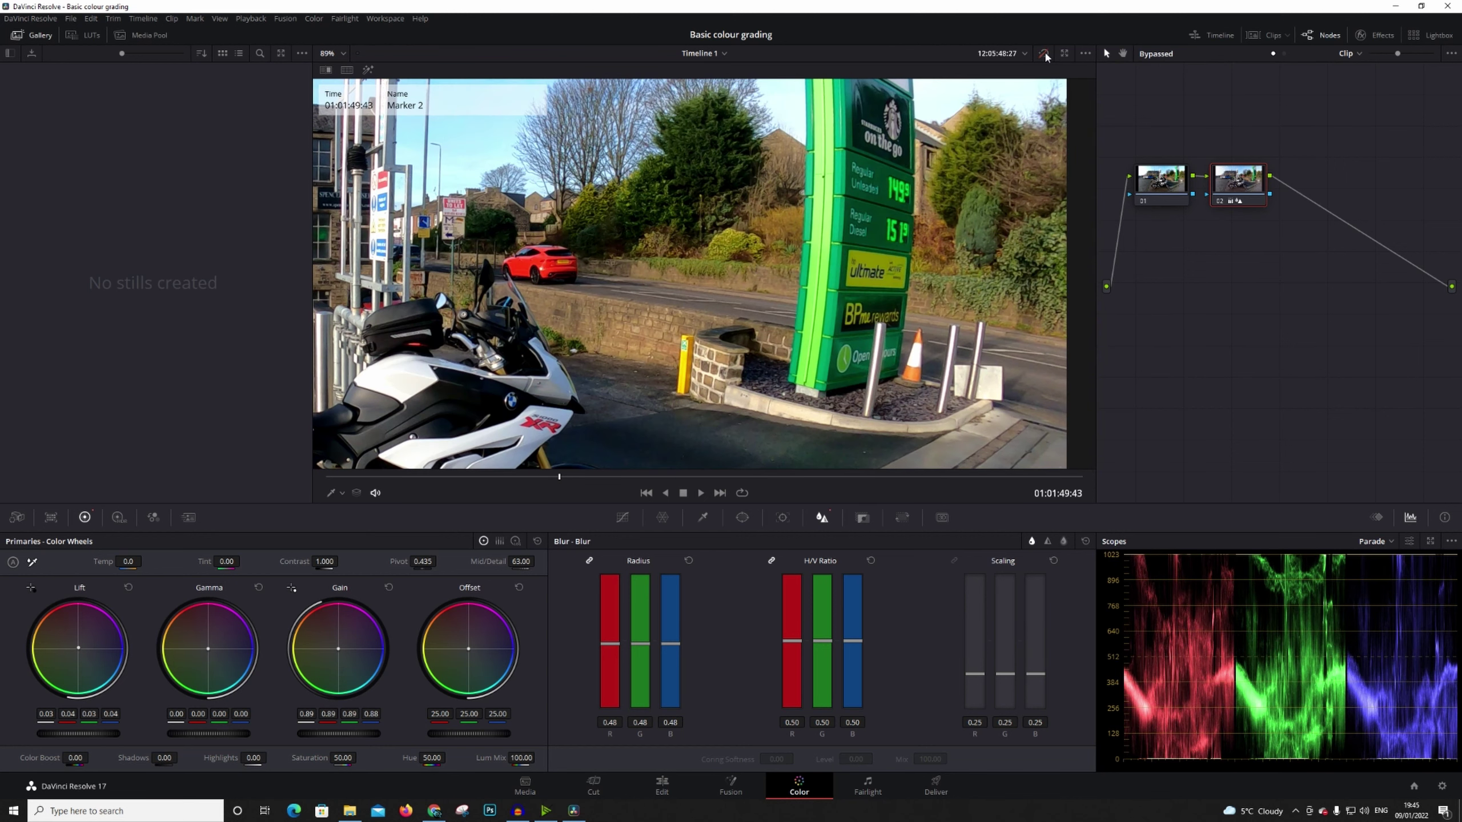
pyautogui.click(1044, 53)
pyautogui.click(1043, 53)
pyautogui.click(1044, 52)
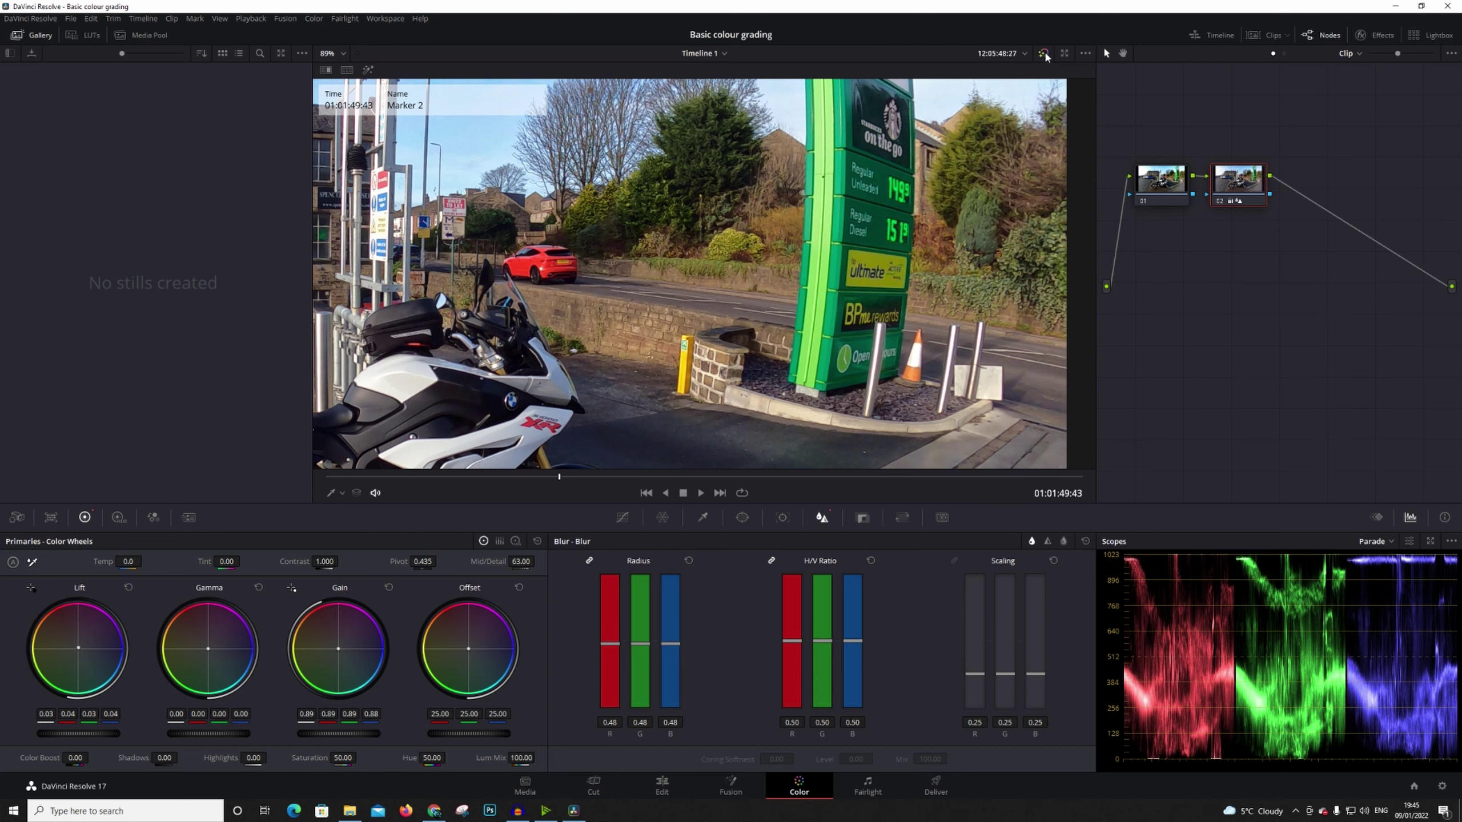
pyautogui.click(1044, 51)
pyautogui.click(1043, 52)
pyautogui.click(1043, 52)
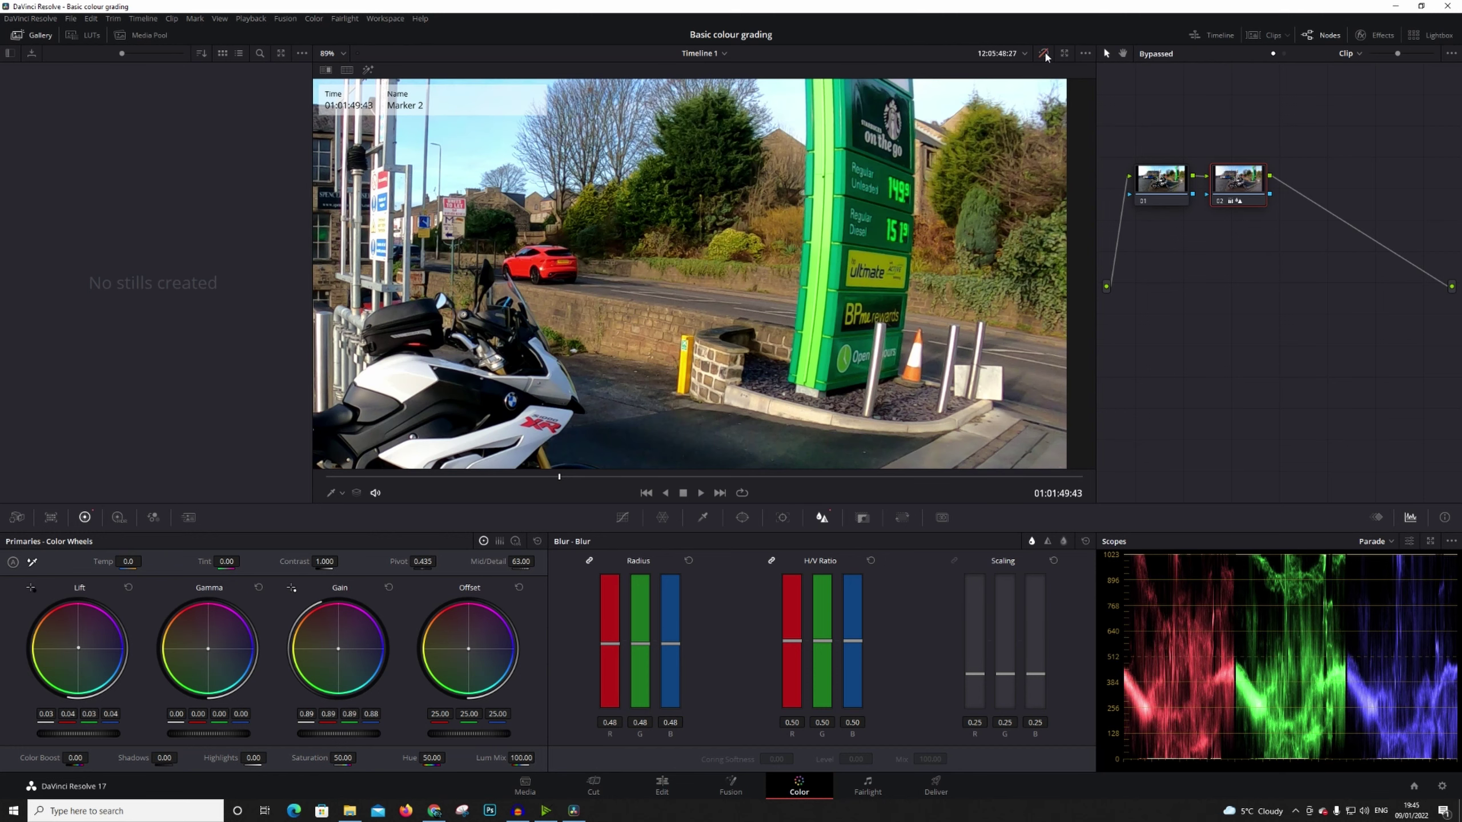
pyautogui.click(1044, 51)
pyautogui.click(1043, 52)
pyautogui.click(1043, 53)
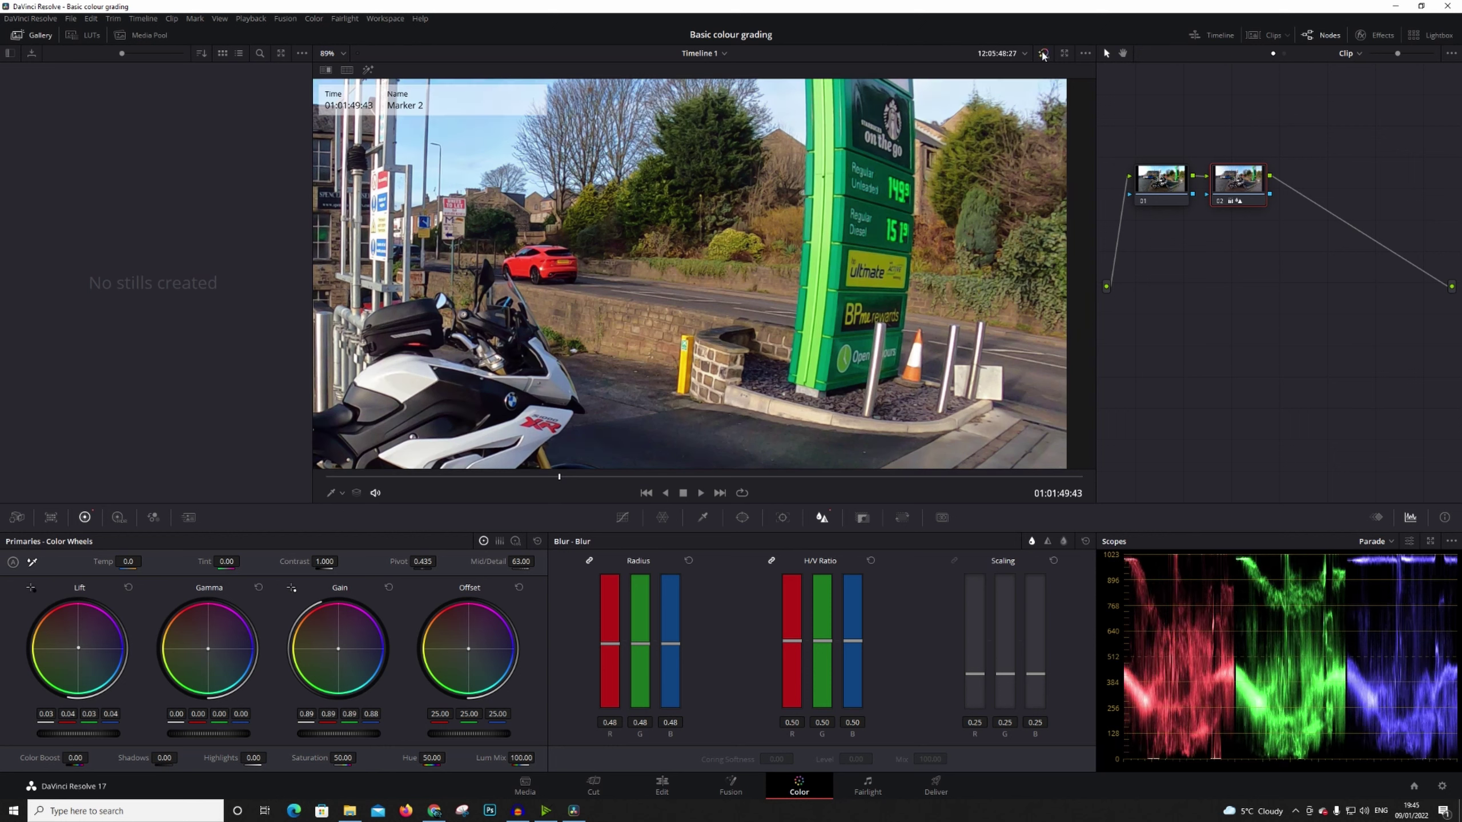
pyautogui.click(1043, 53)
pyautogui.click(1043, 53)
pyautogui.click(1043, 53)
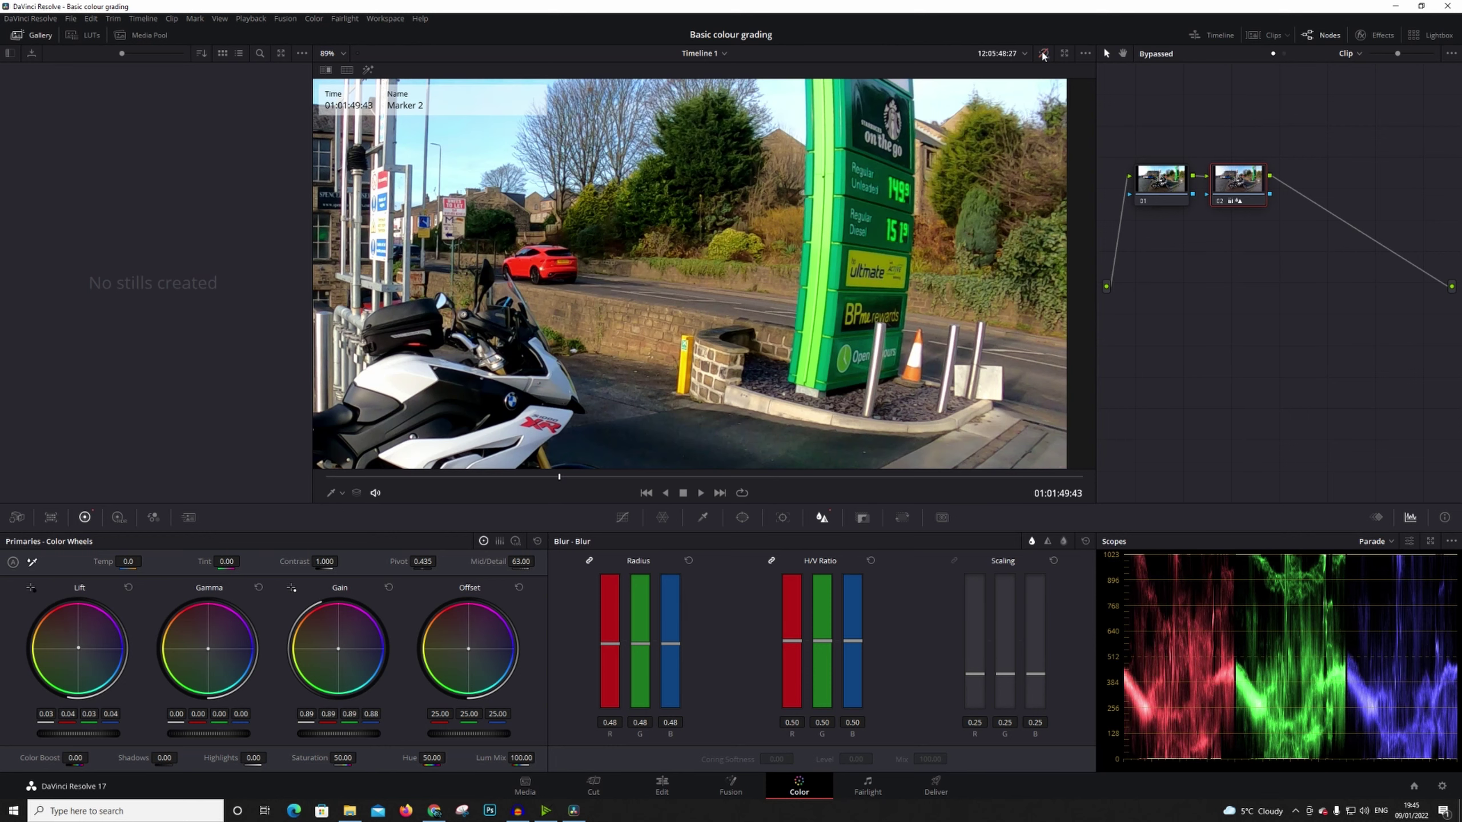
pyautogui.click(329, 53)
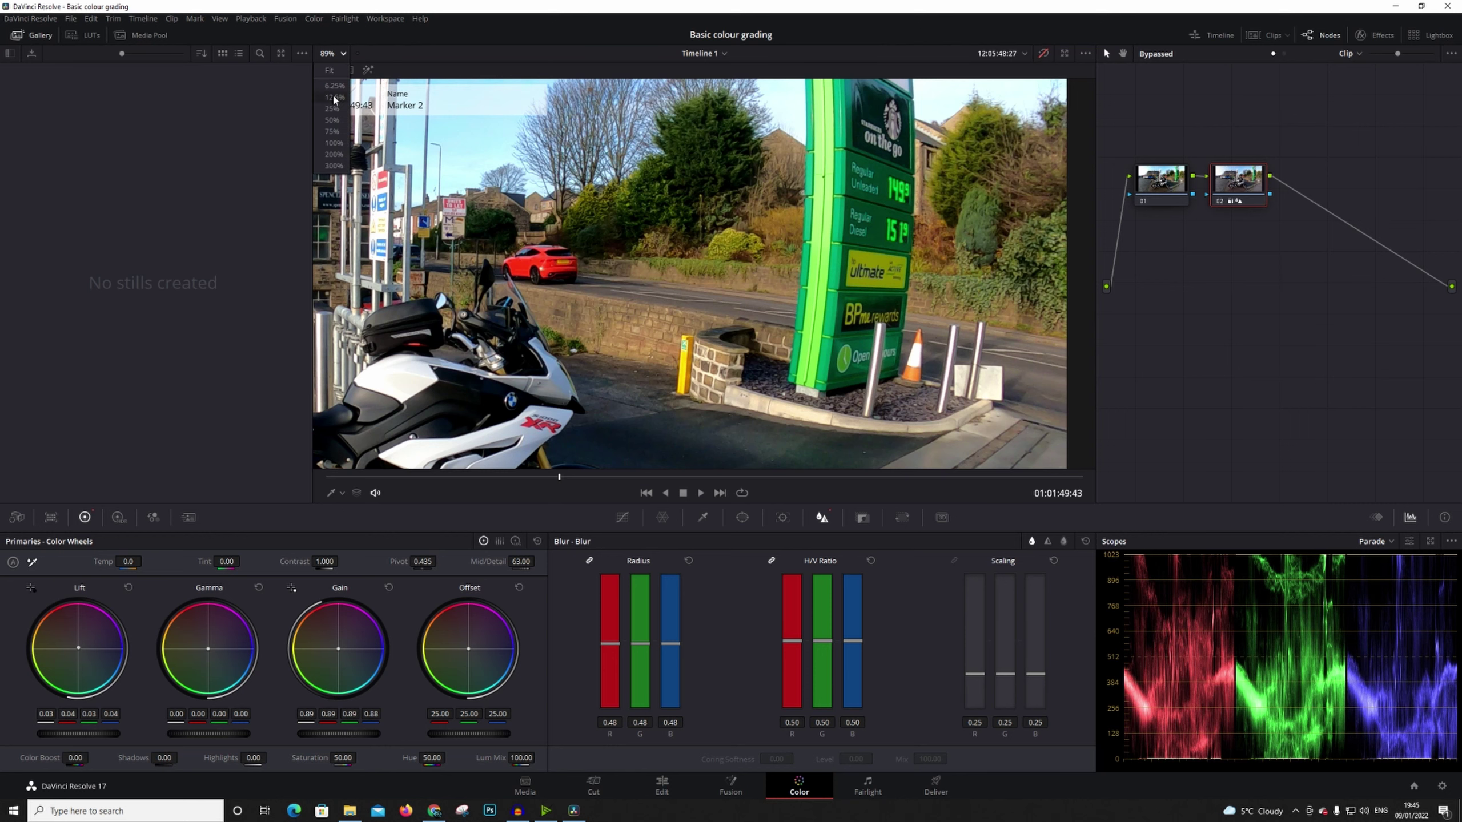
pyautogui.click(330, 70)
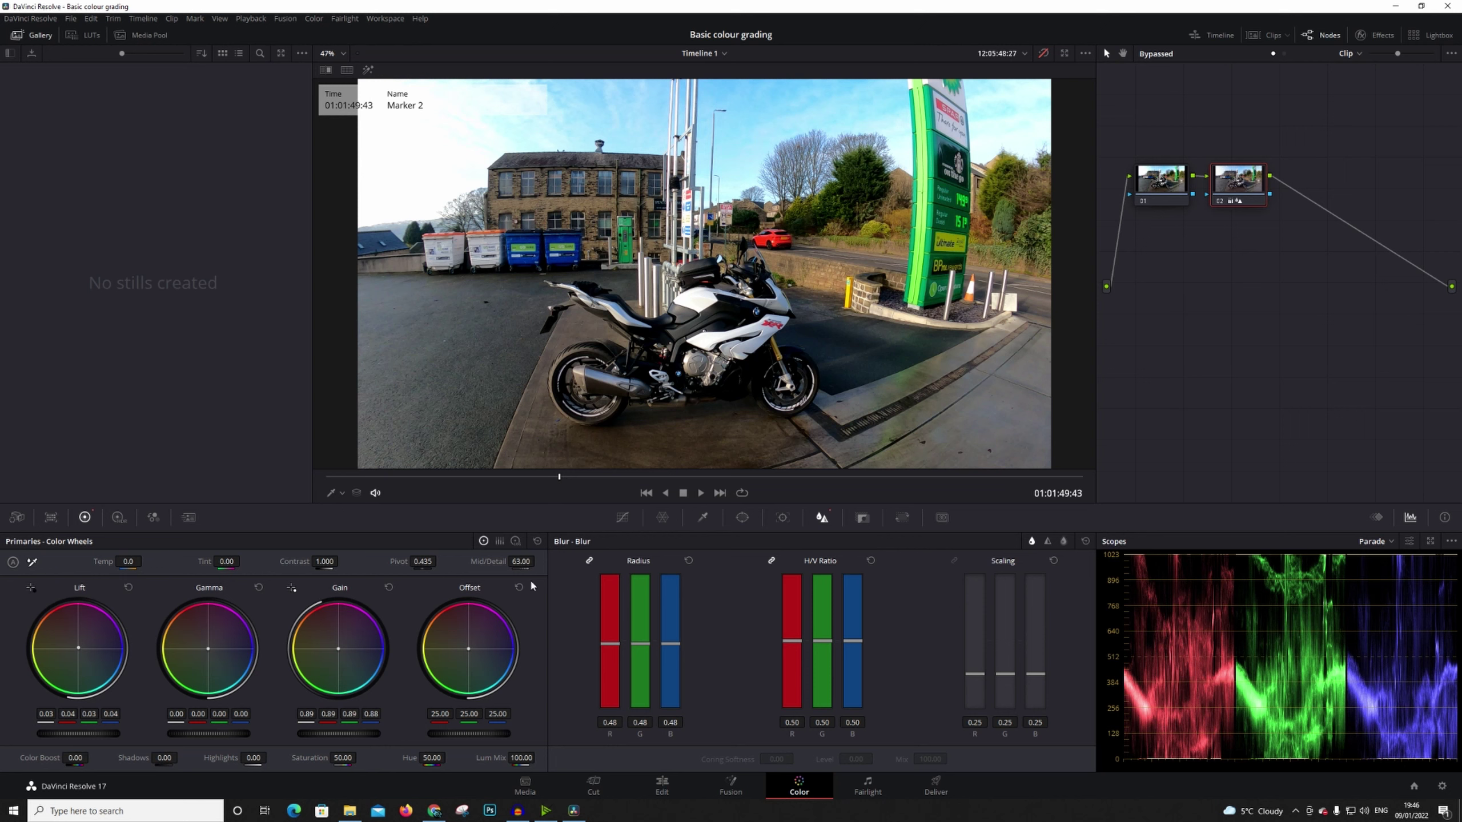
# Step: Go to Marker 1 in the second clip on the Edit page and open that road clip on the Color page
pyautogui.click(623, 517)
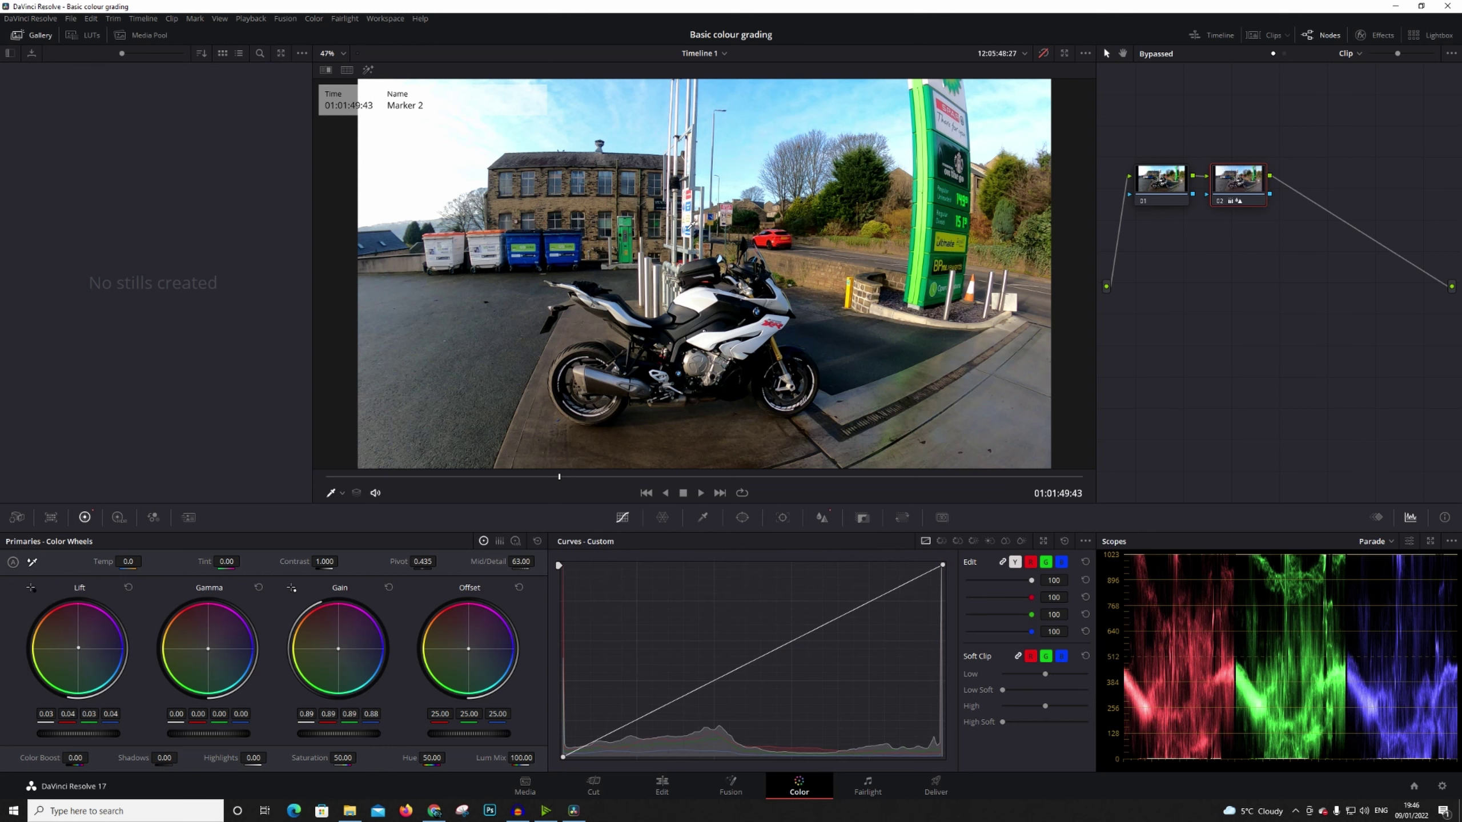
pyautogui.click(662, 789)
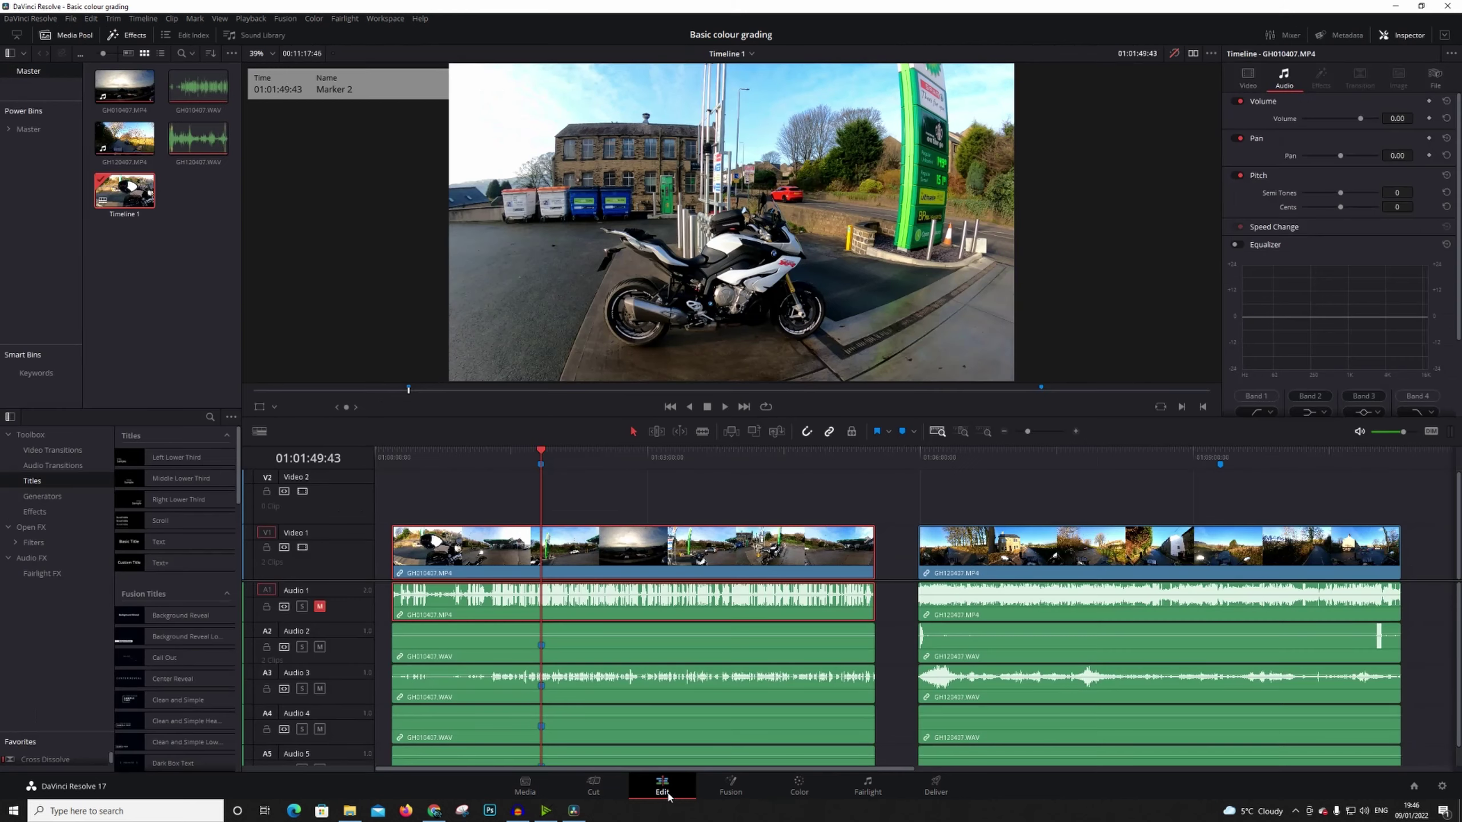
pyautogui.moveTo(544, 488); pyautogui.dragTo(1220, 490)
pyautogui.click(1258, 556)
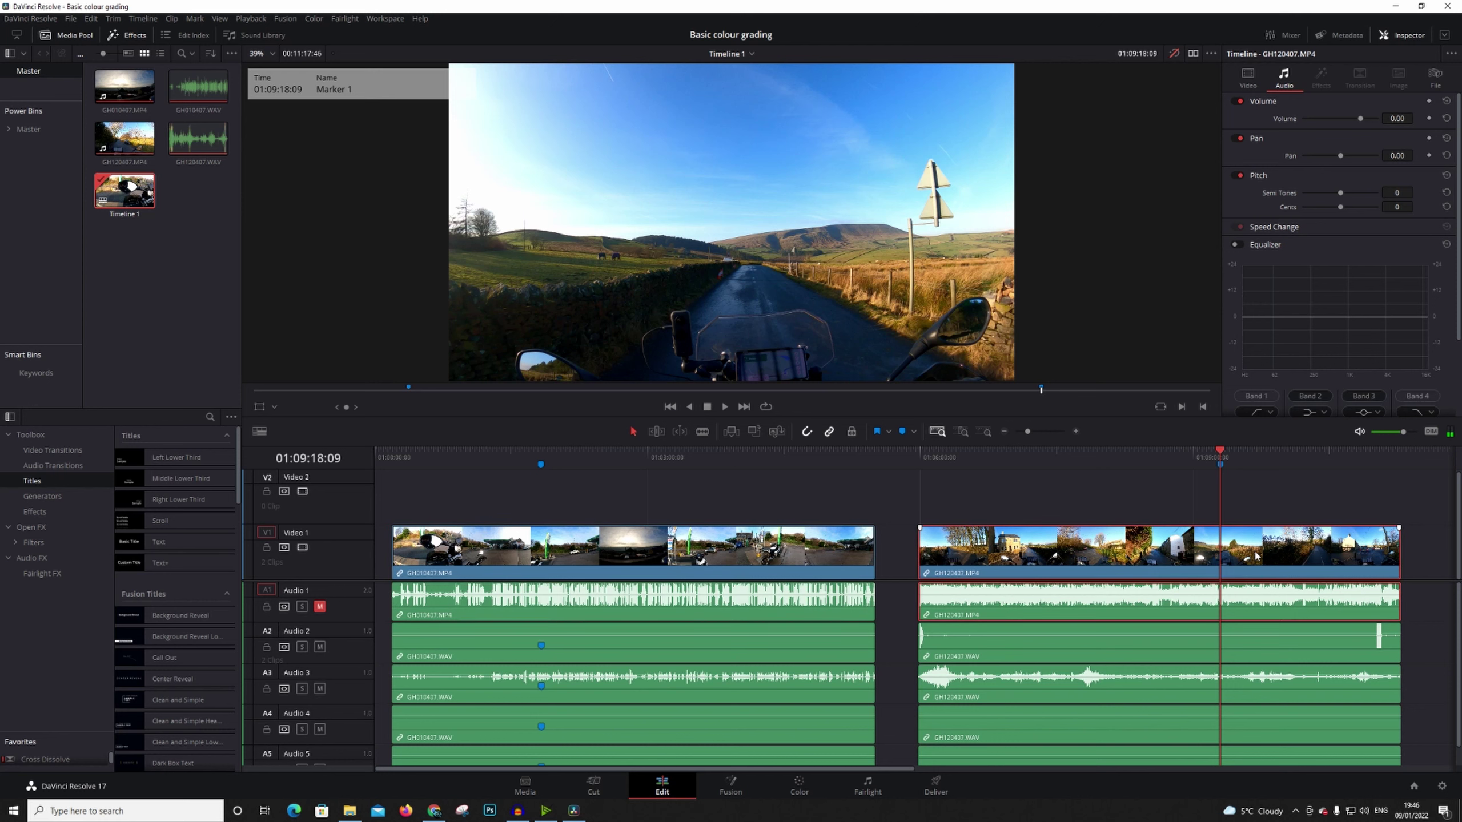
pyautogui.click(799, 784)
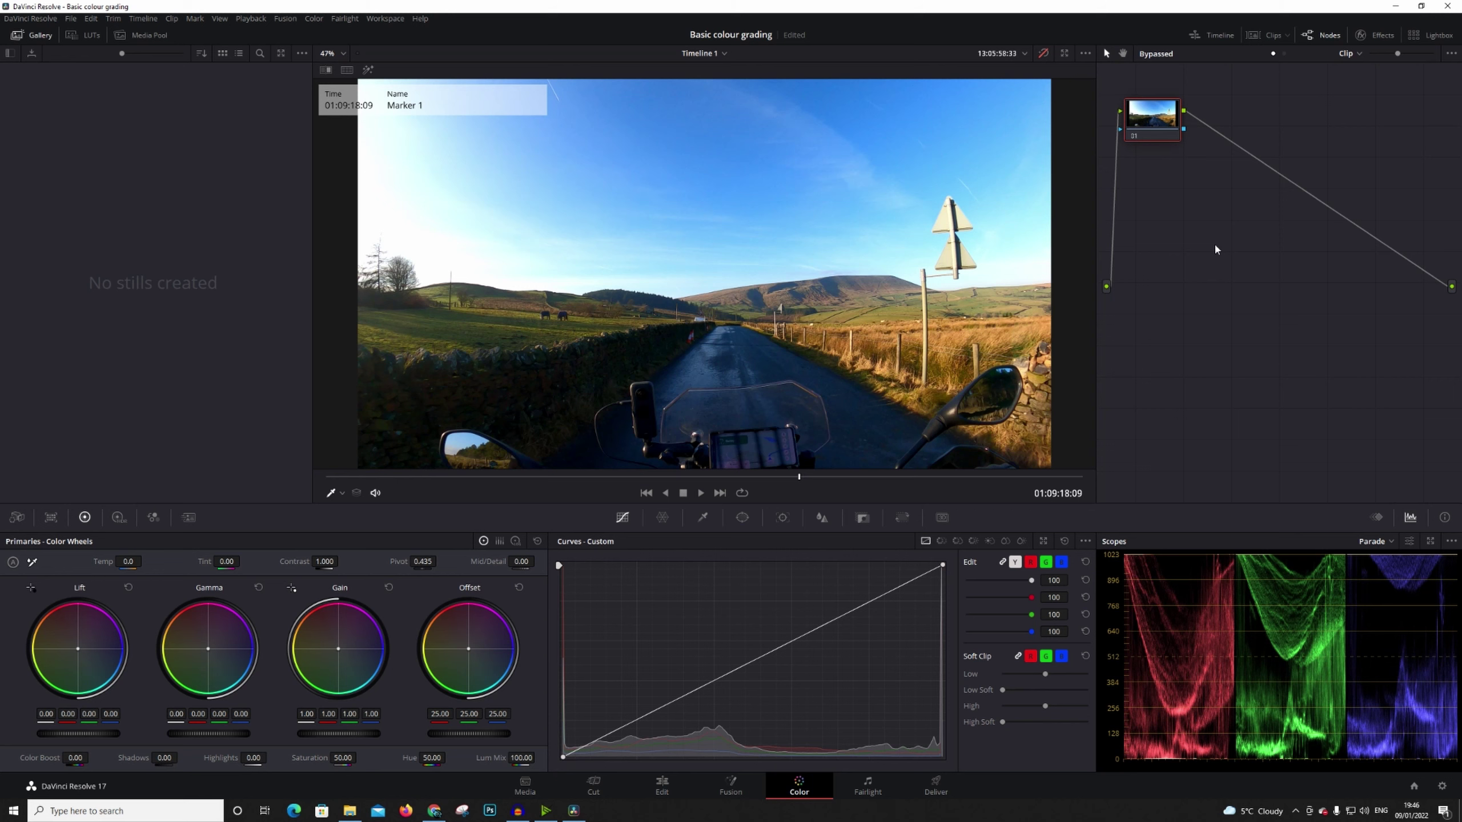
# Step: Add a second serial node to the road clip and save the project
pyautogui.hotkey('alt', 's')
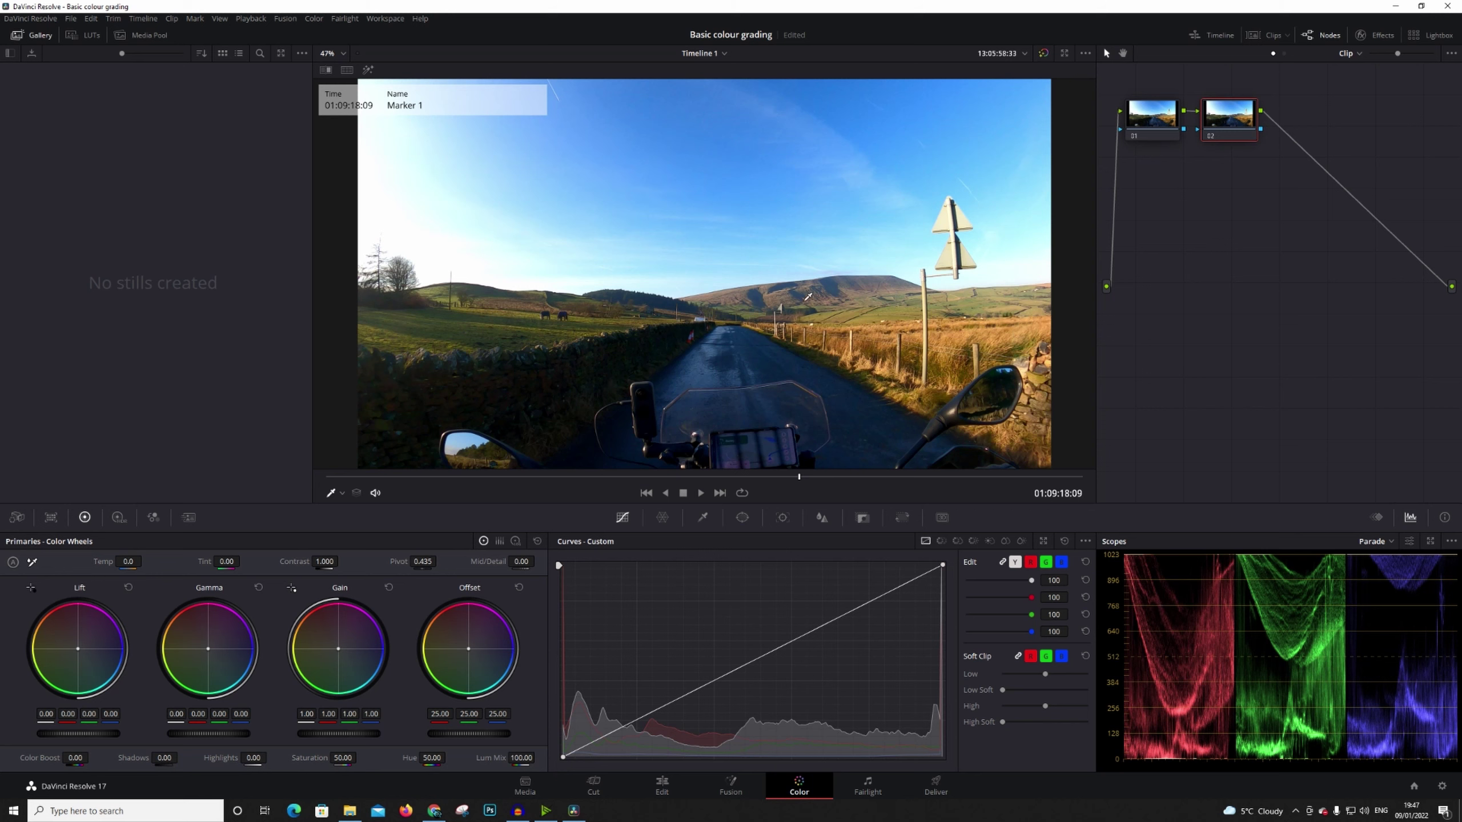
pyautogui.hotkey('ctrl', 's')
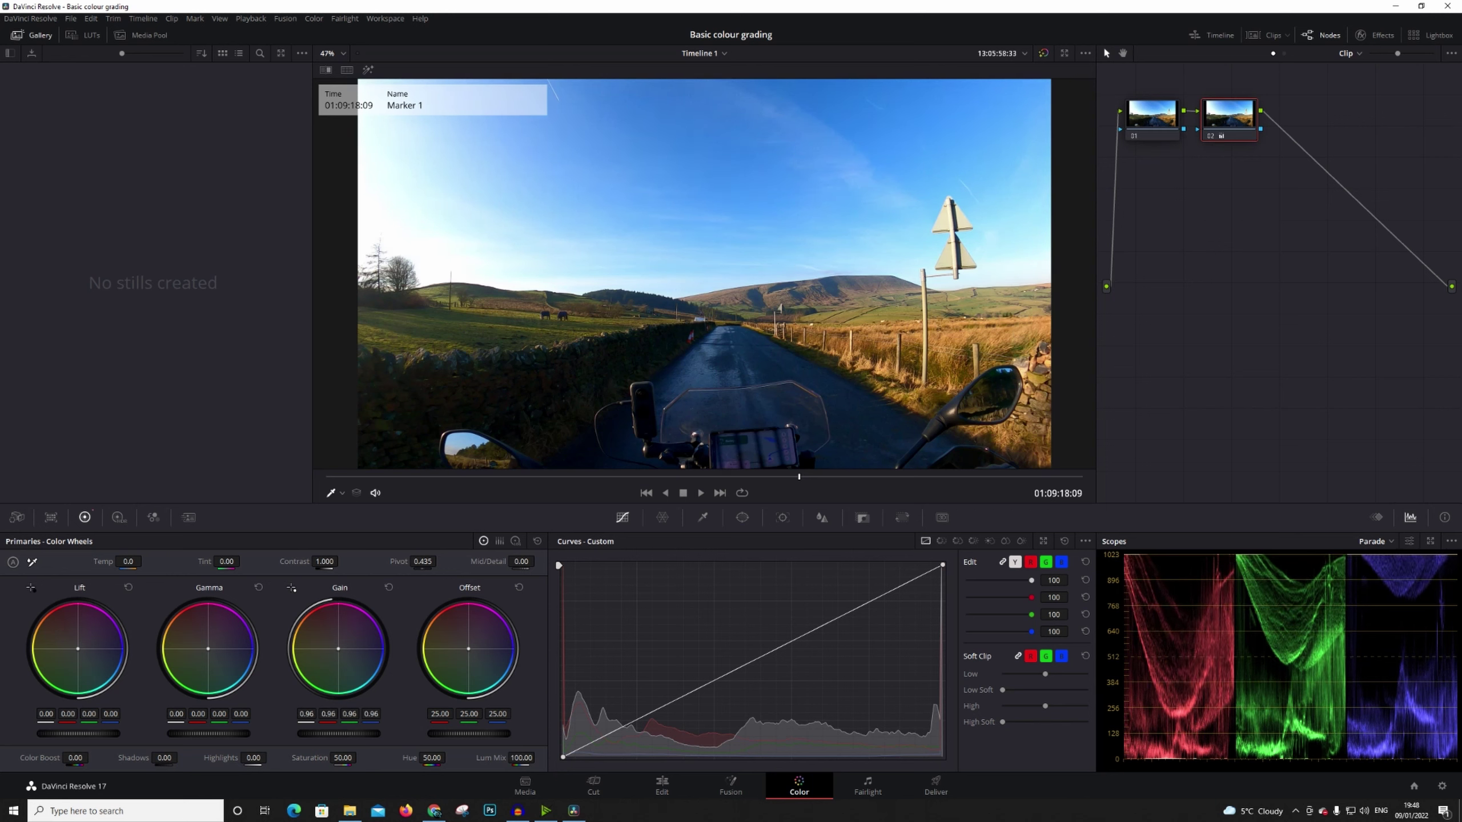
# Step: Set the road clip's second node to Gain 0.90 and Lift 0.03 on all channels
pyautogui.moveTo(353, 737)
pyautogui.mouseDown()
pyautogui.moveTo(314, 738)
pyautogui.moveTo(327, 738)
pyautogui.mouseUp()
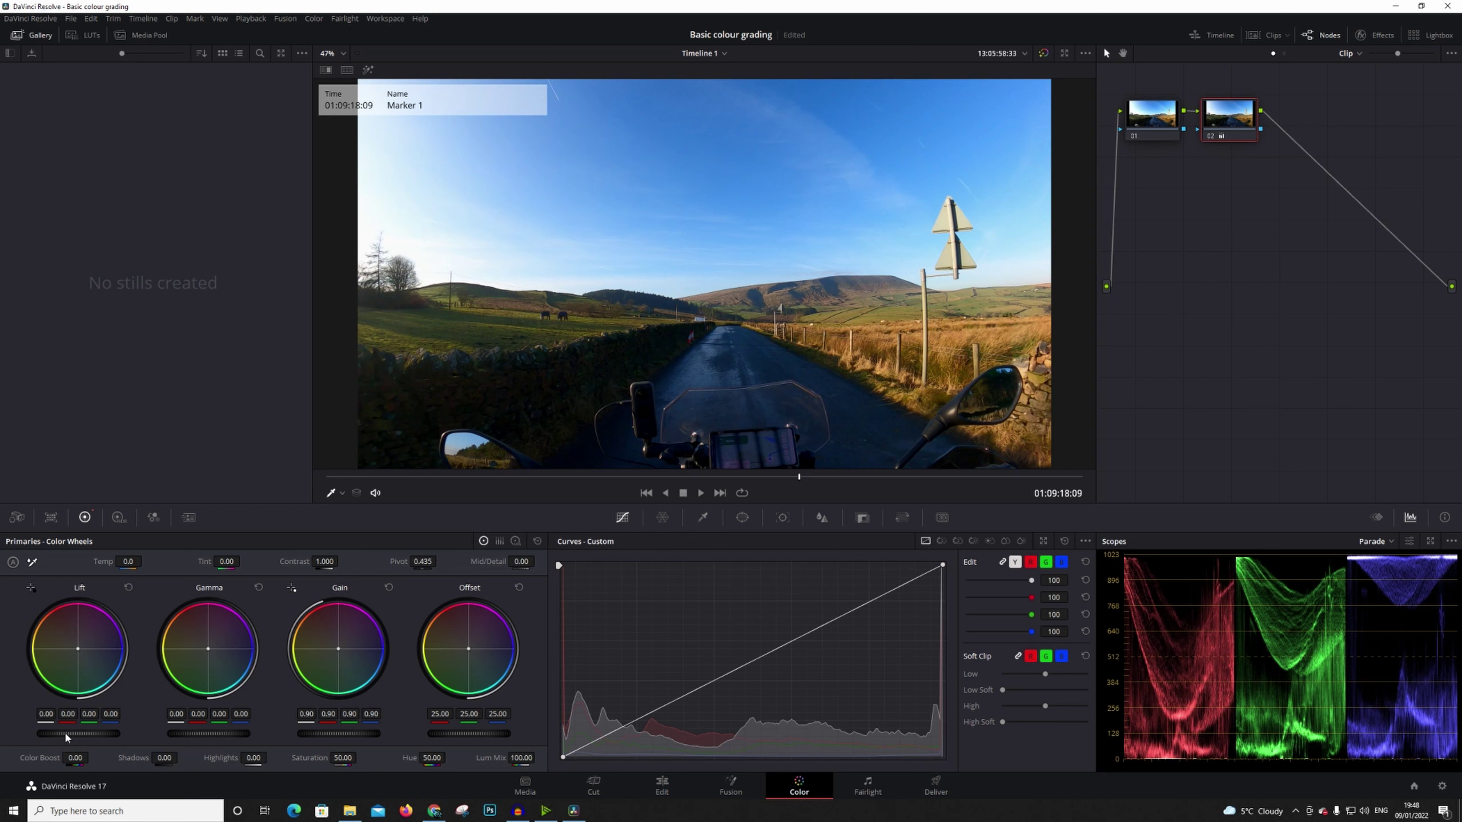
pyautogui.moveTo(77, 733); pyautogui.dragTo(89, 733)
pyautogui.scroll(1, 450, 415)
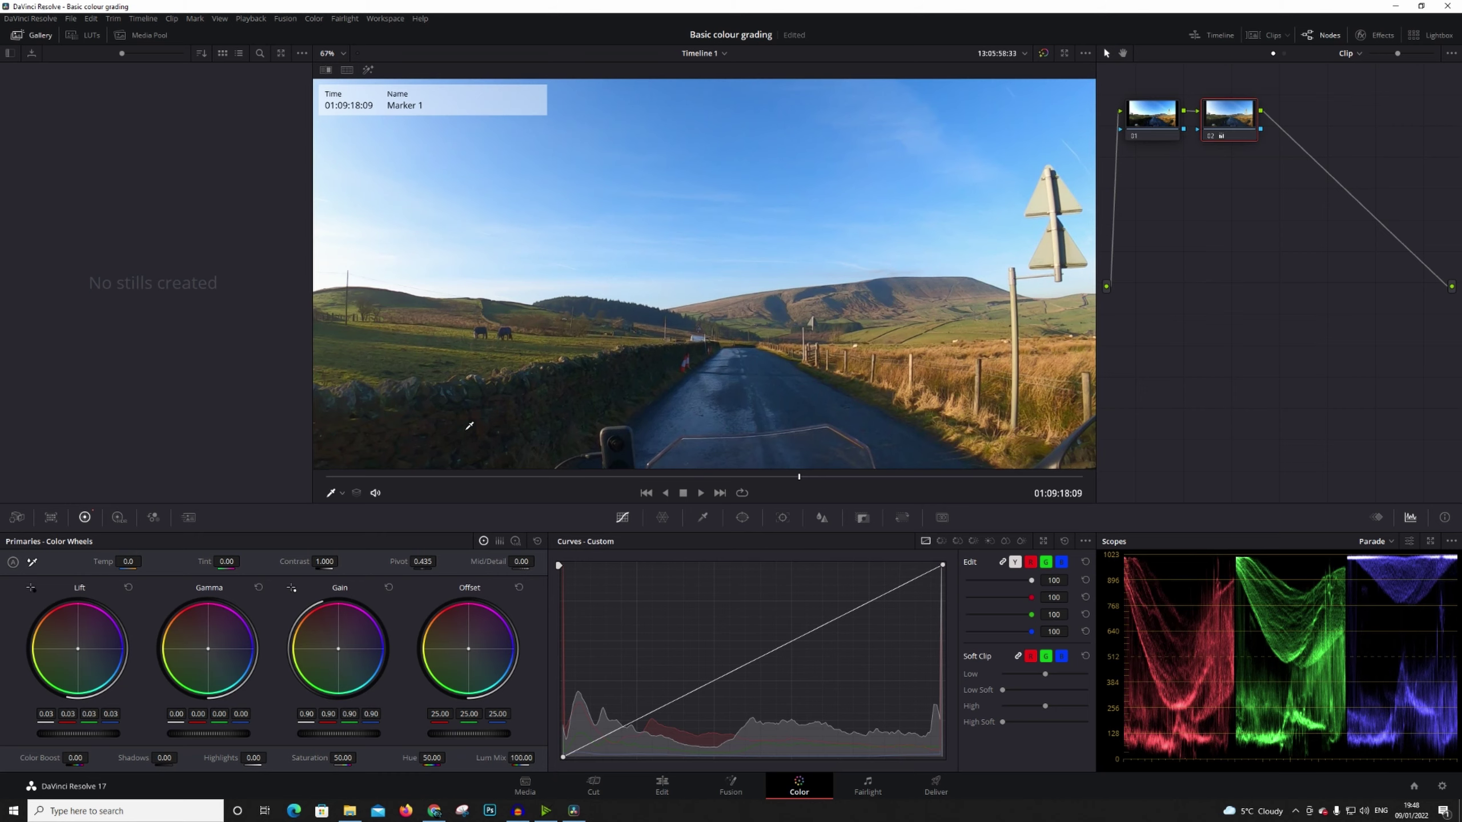
# Step: Set the second node's Lift to about 0.01 master, 0.02 red, 0.00 green and 0.01 blue to bring out the dark stone wall
pyautogui.scroll(3, 581, 300)
pyautogui.scroll(3, 508, 354)
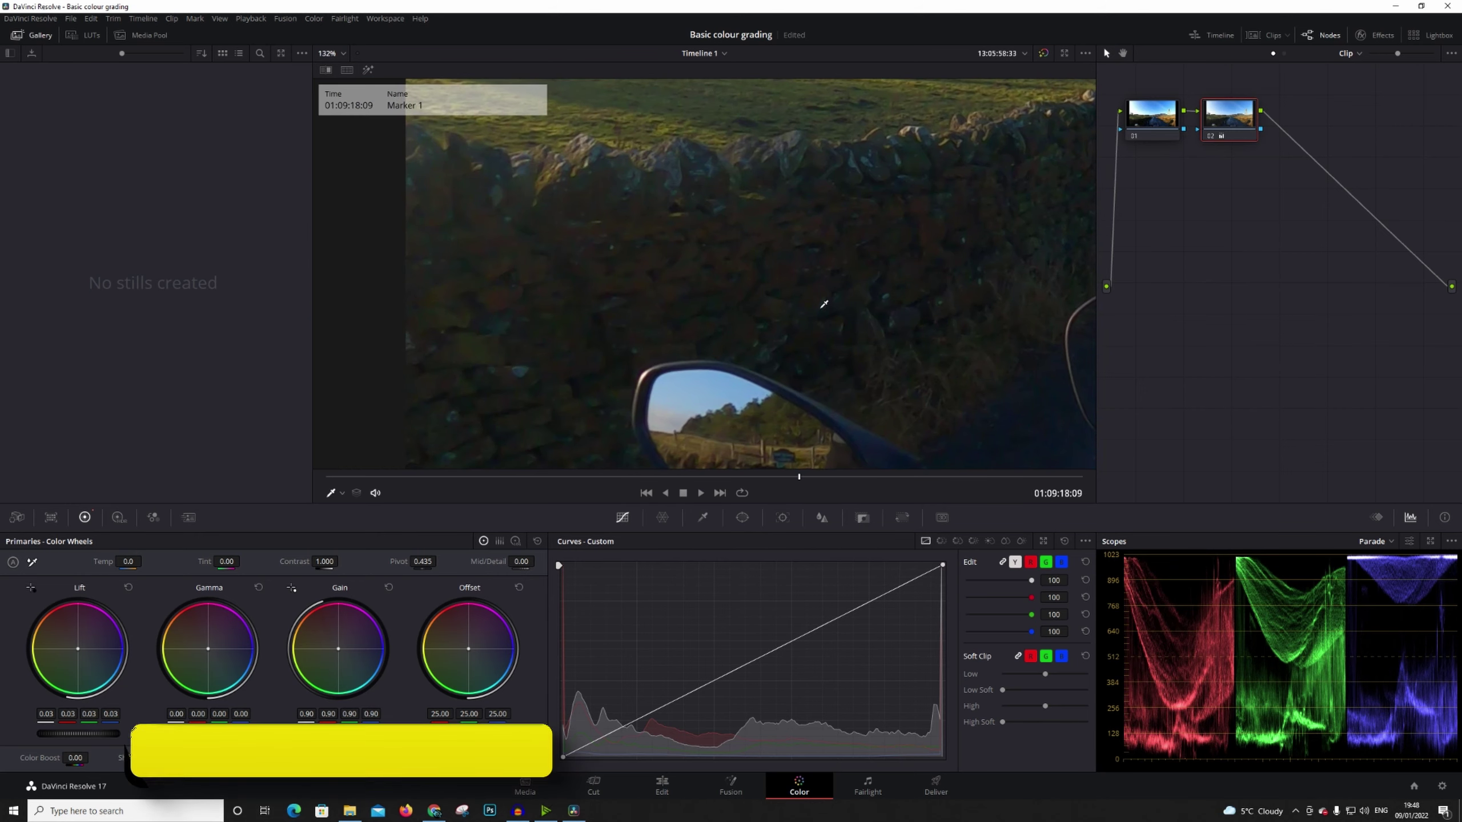
pyautogui.moveTo(531, 414); pyautogui.dragTo(597, 326)
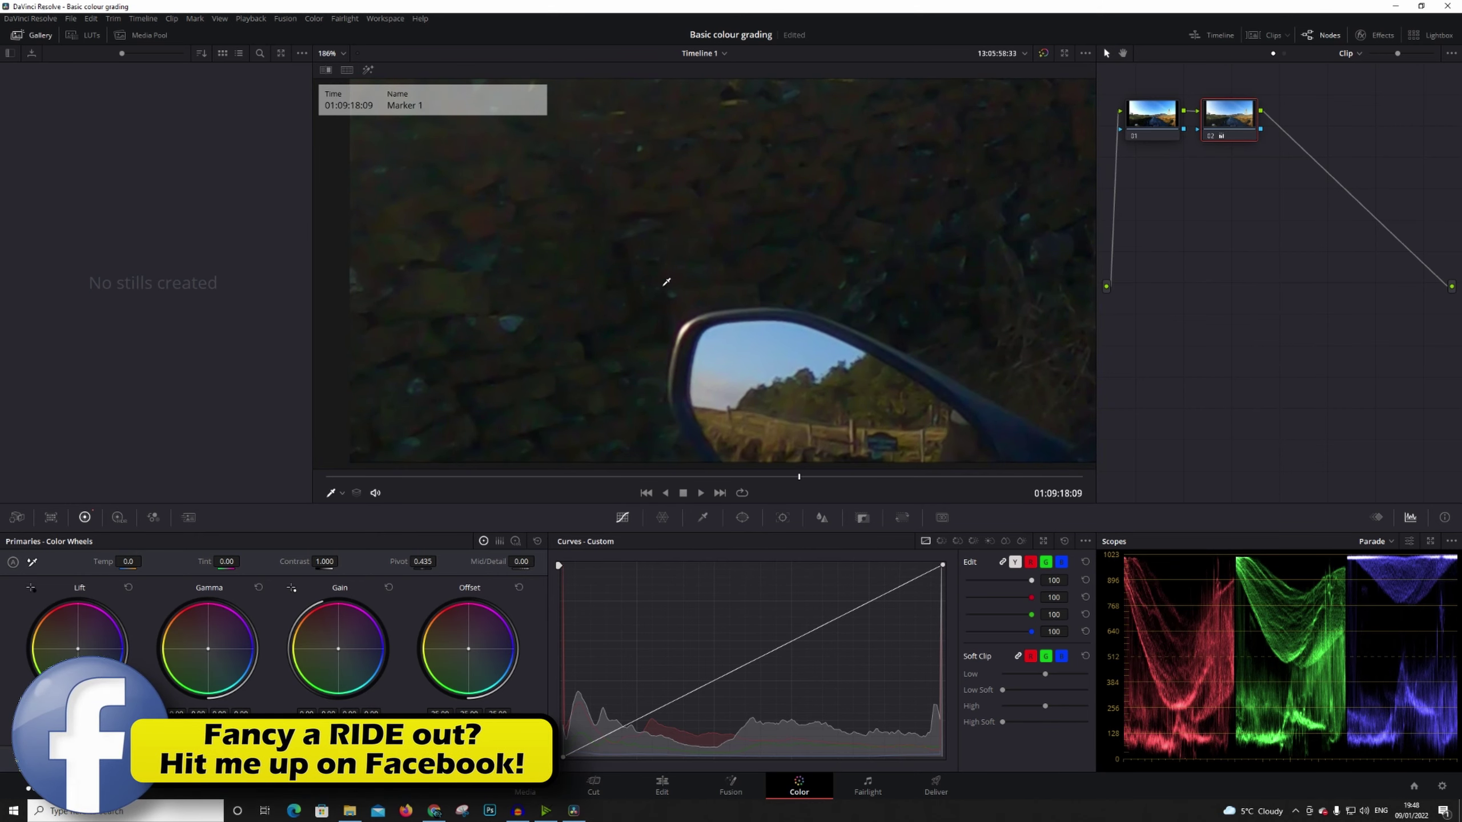
pyautogui.scroll(-5, 764, 215)
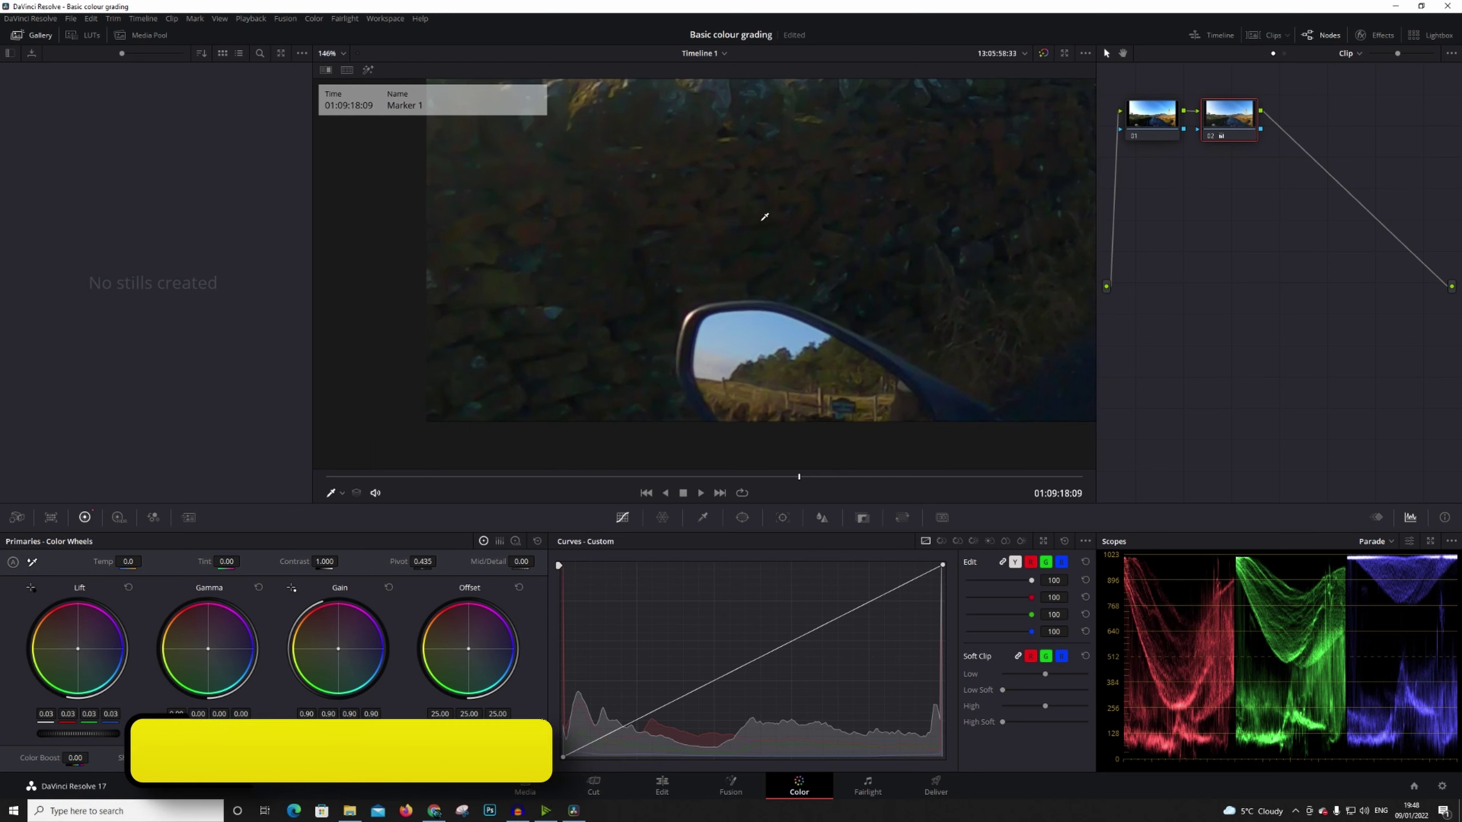
pyautogui.scroll(-2, 764, 219)
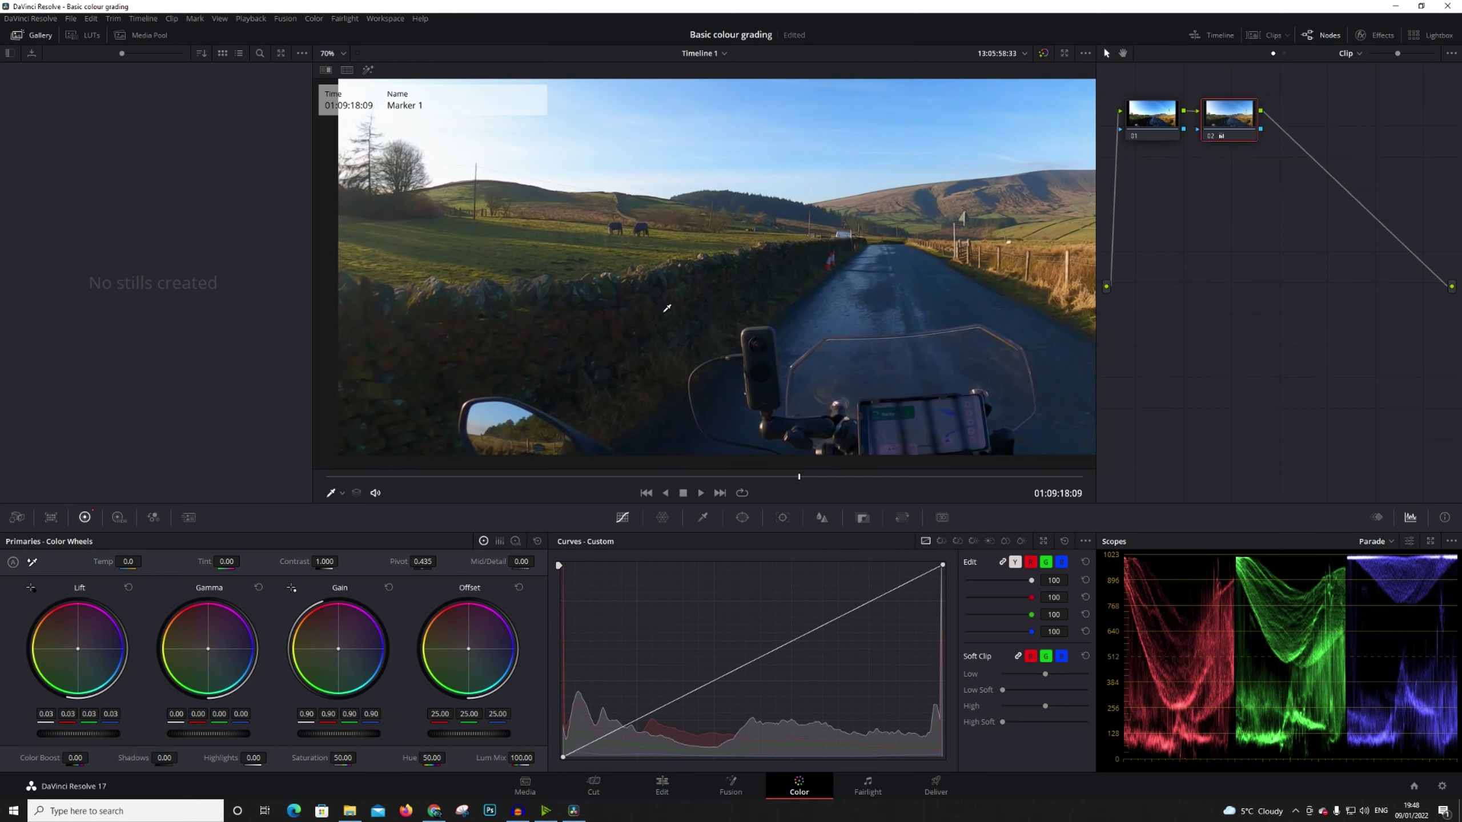
pyautogui.scroll(-2, 737, 279)
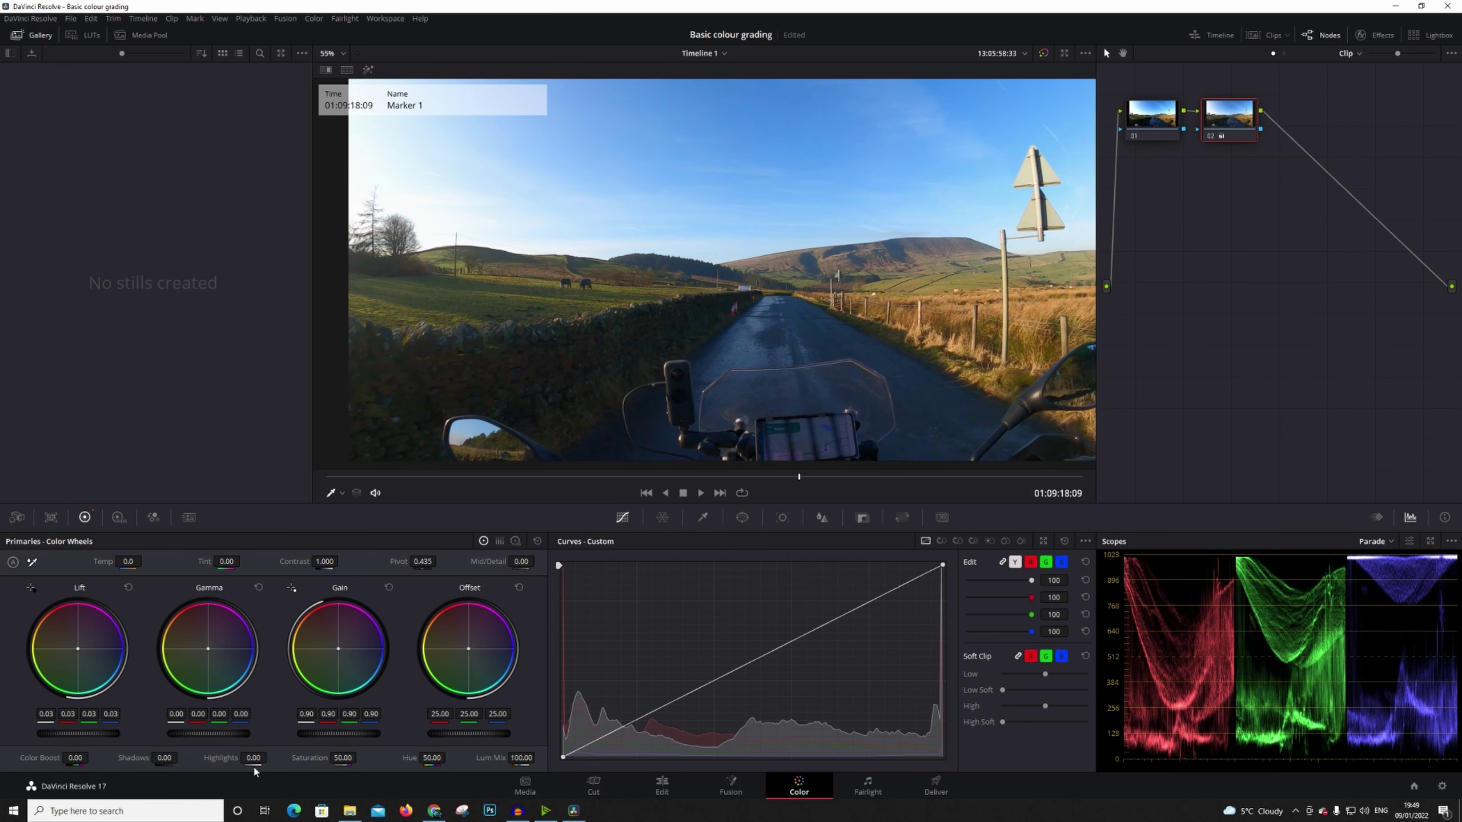
pyautogui.moveTo(67, 713); pyautogui.dragTo(98, 724)
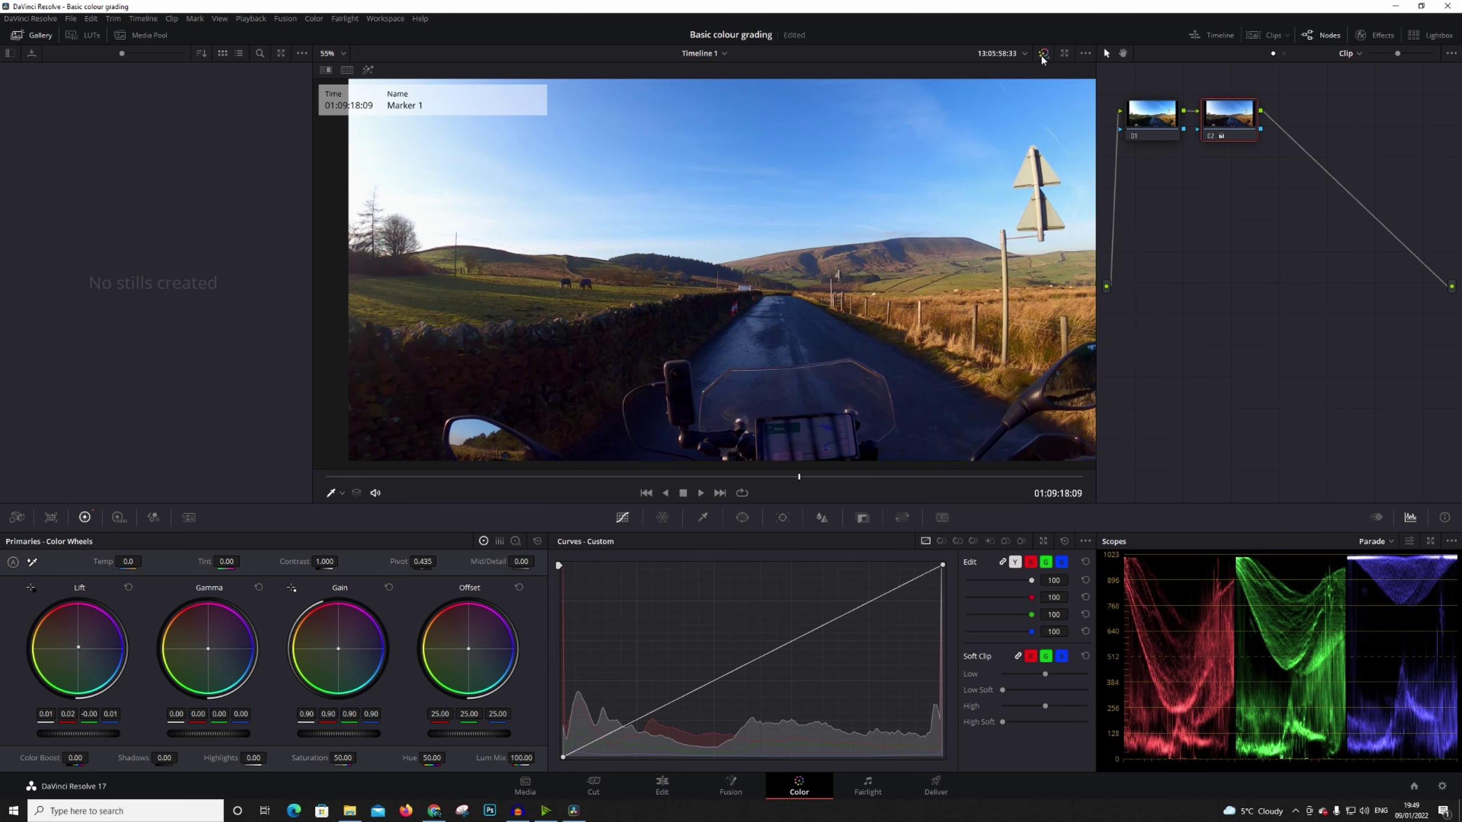
# Step: Compare the road clip with and without the Lift and Gain grade, looking at the stone wall, sky and road
pyautogui.click(1041, 55)
pyautogui.click(1041, 54)
pyautogui.click(1041, 54)
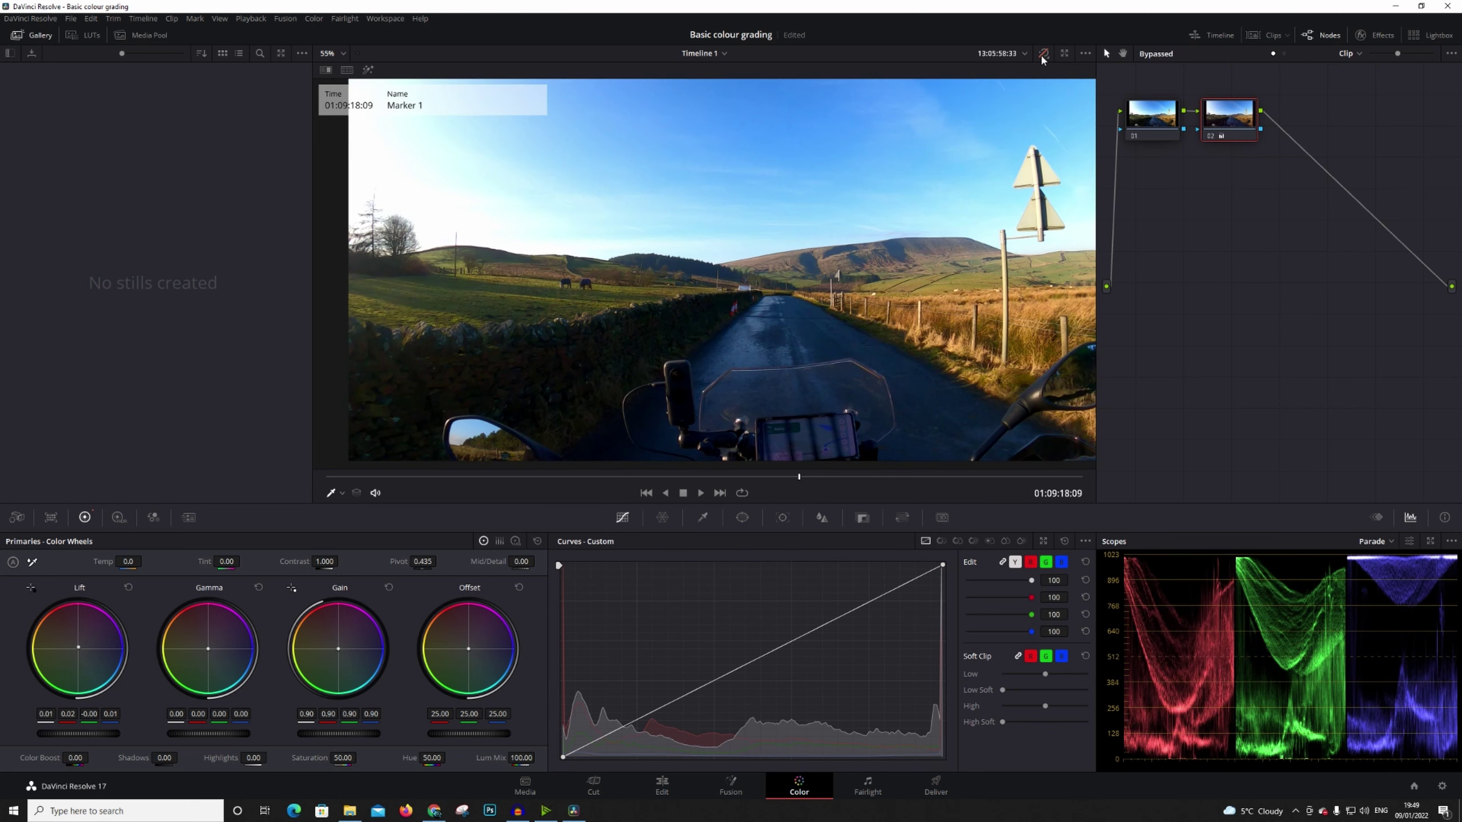
pyautogui.click(1042, 55)
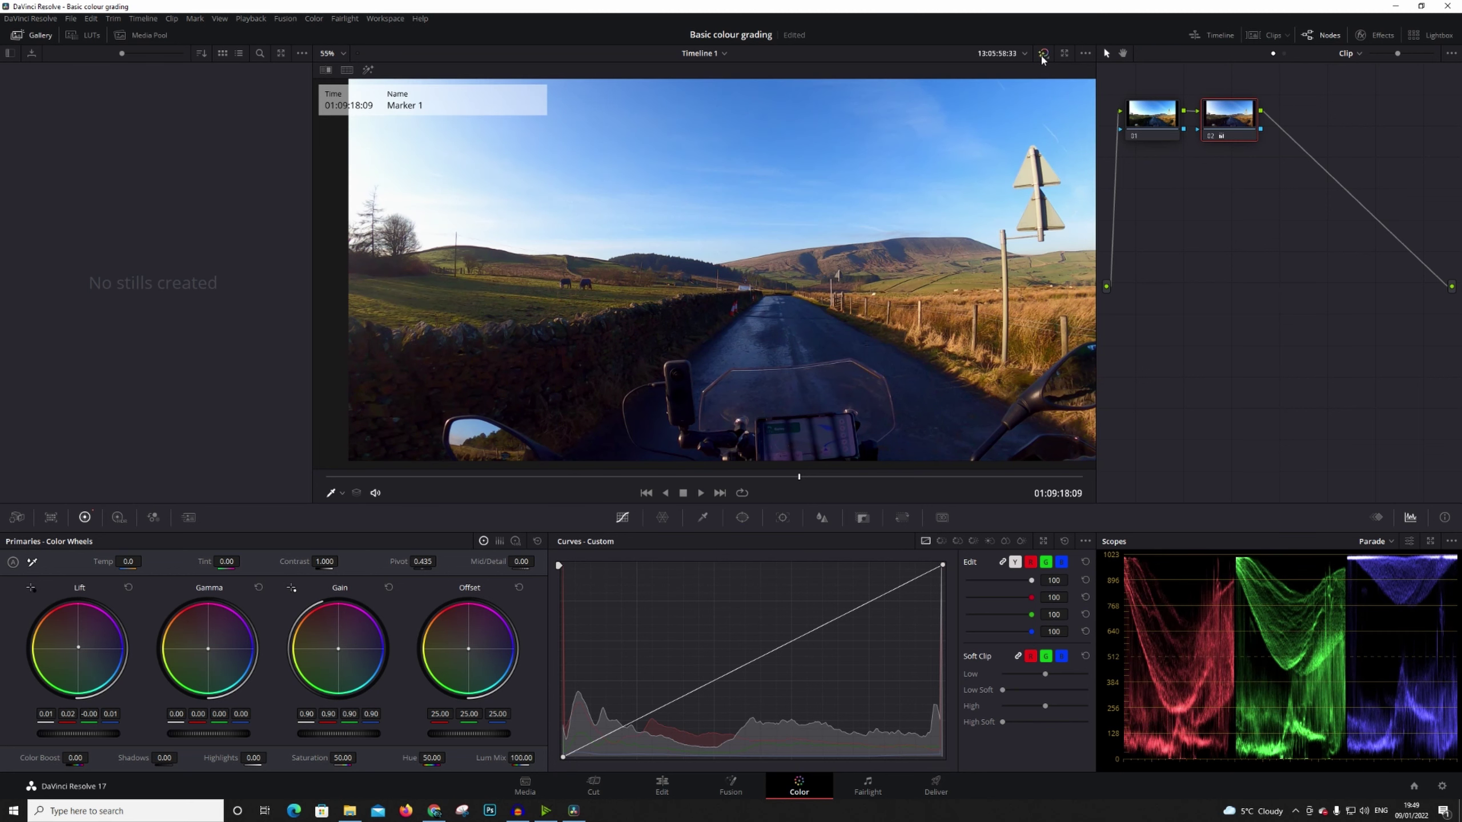
pyautogui.click(1043, 53)
pyautogui.click(1042, 54)
pyautogui.click(1042, 54)
pyautogui.click(1041, 54)
pyautogui.click(1040, 53)
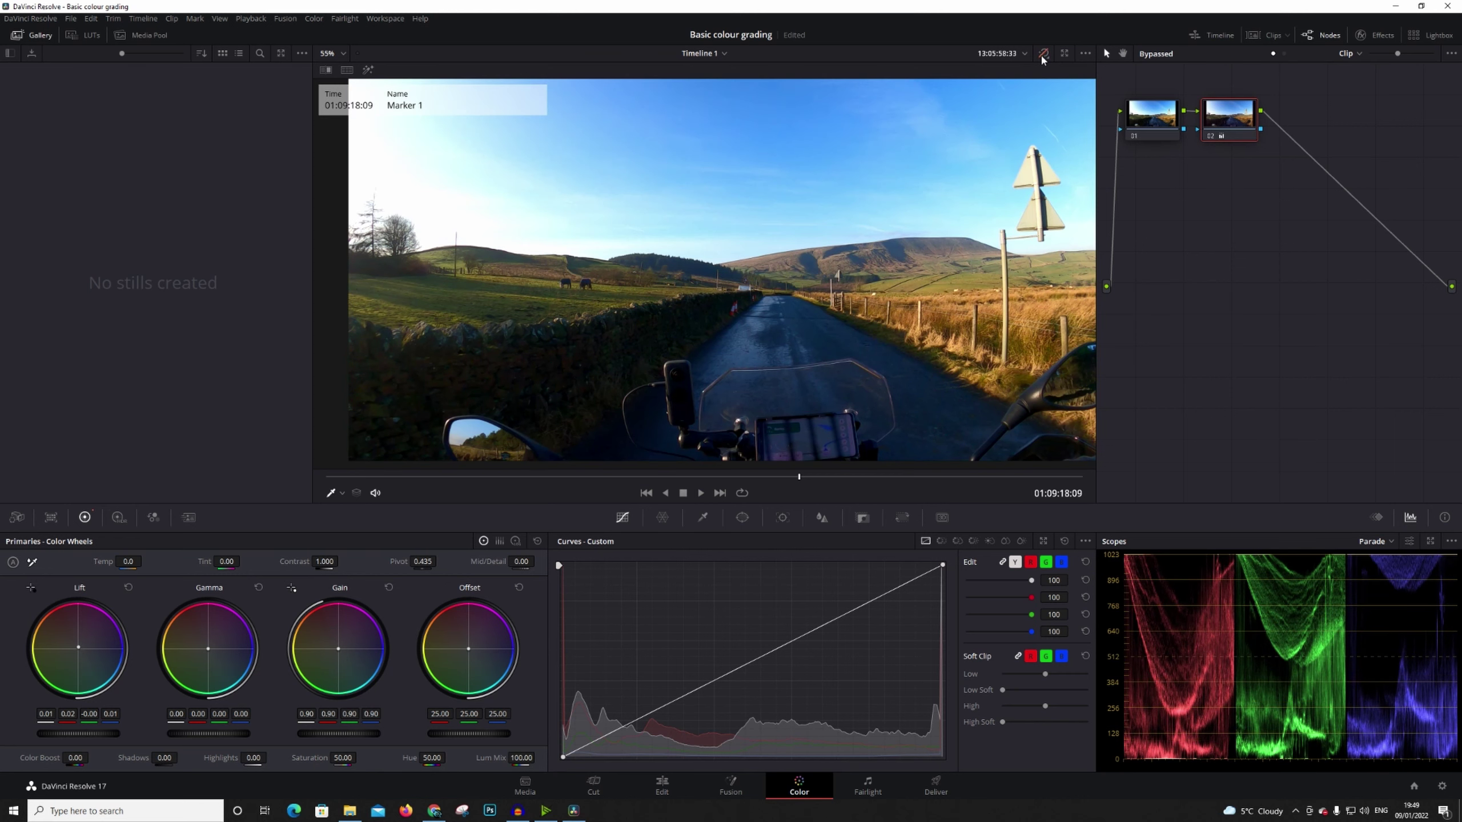
pyautogui.click(1040, 53)
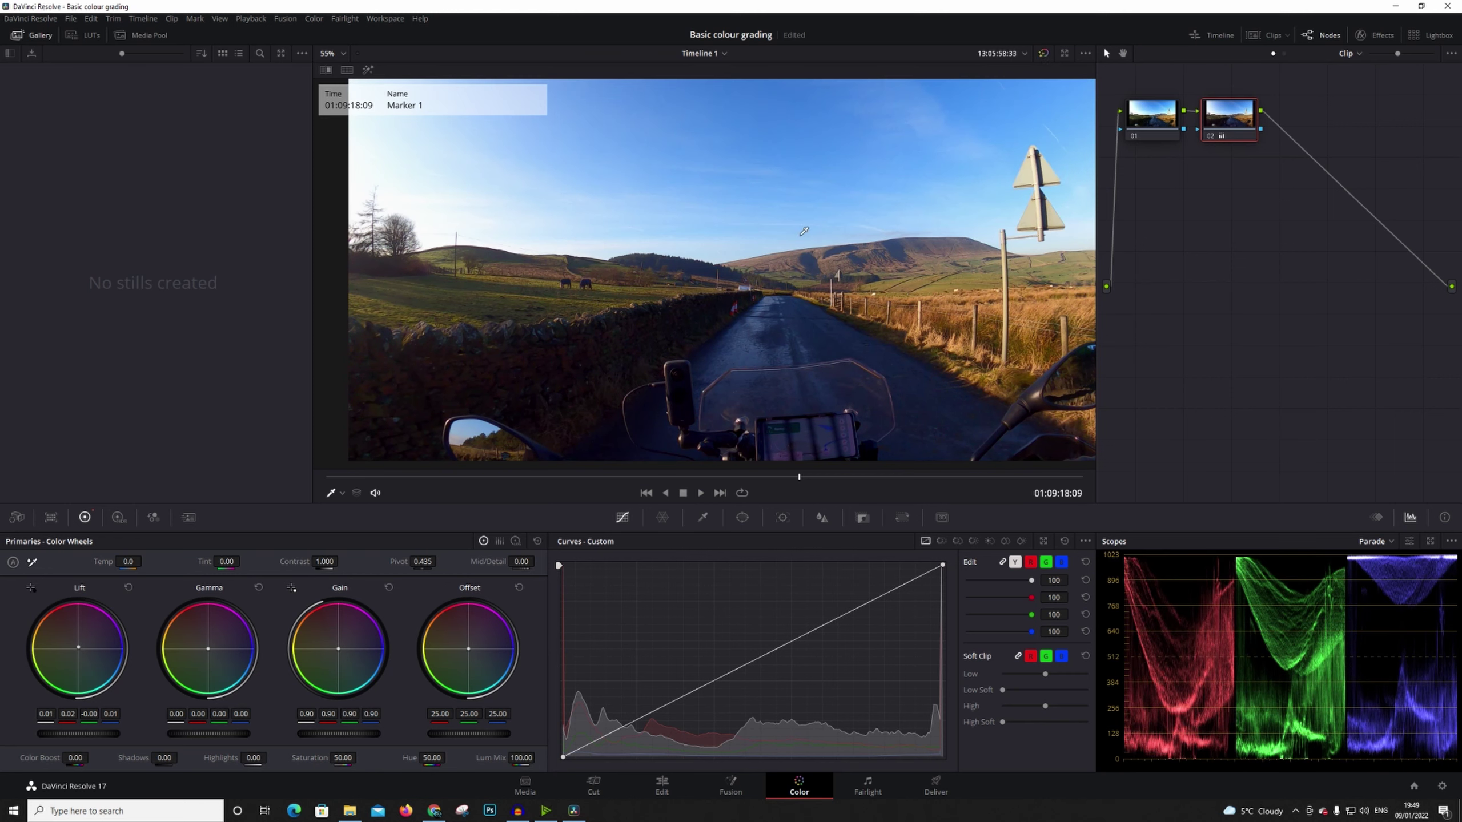
pyautogui.click(1041, 55)
pyautogui.click(1041, 54)
pyautogui.click(1042, 54)
pyautogui.click(1042, 54)
pyautogui.click(1042, 54)
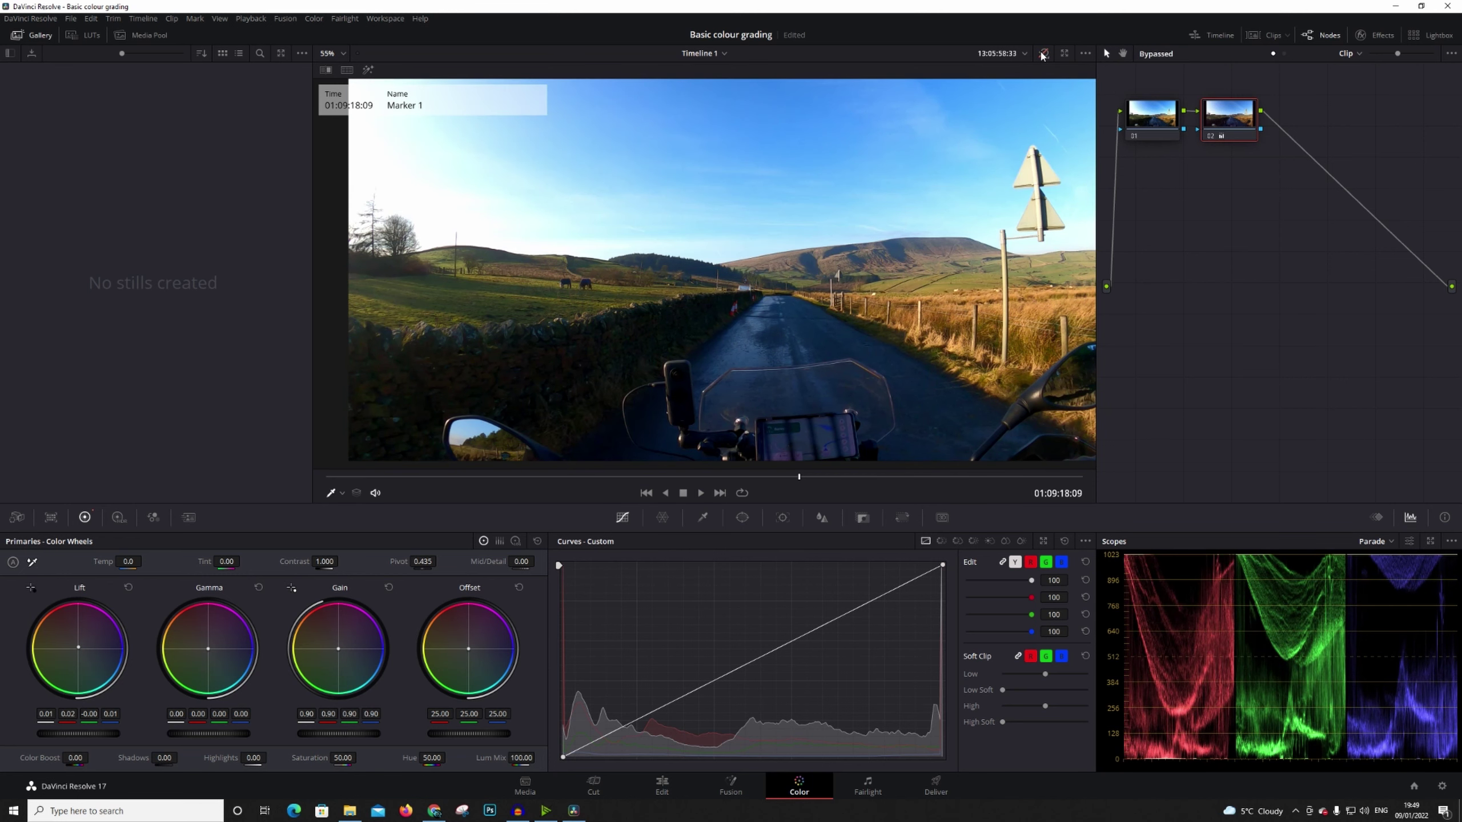
pyautogui.click(1042, 54)
pyautogui.click(1041, 54)
pyautogui.click(1042, 54)
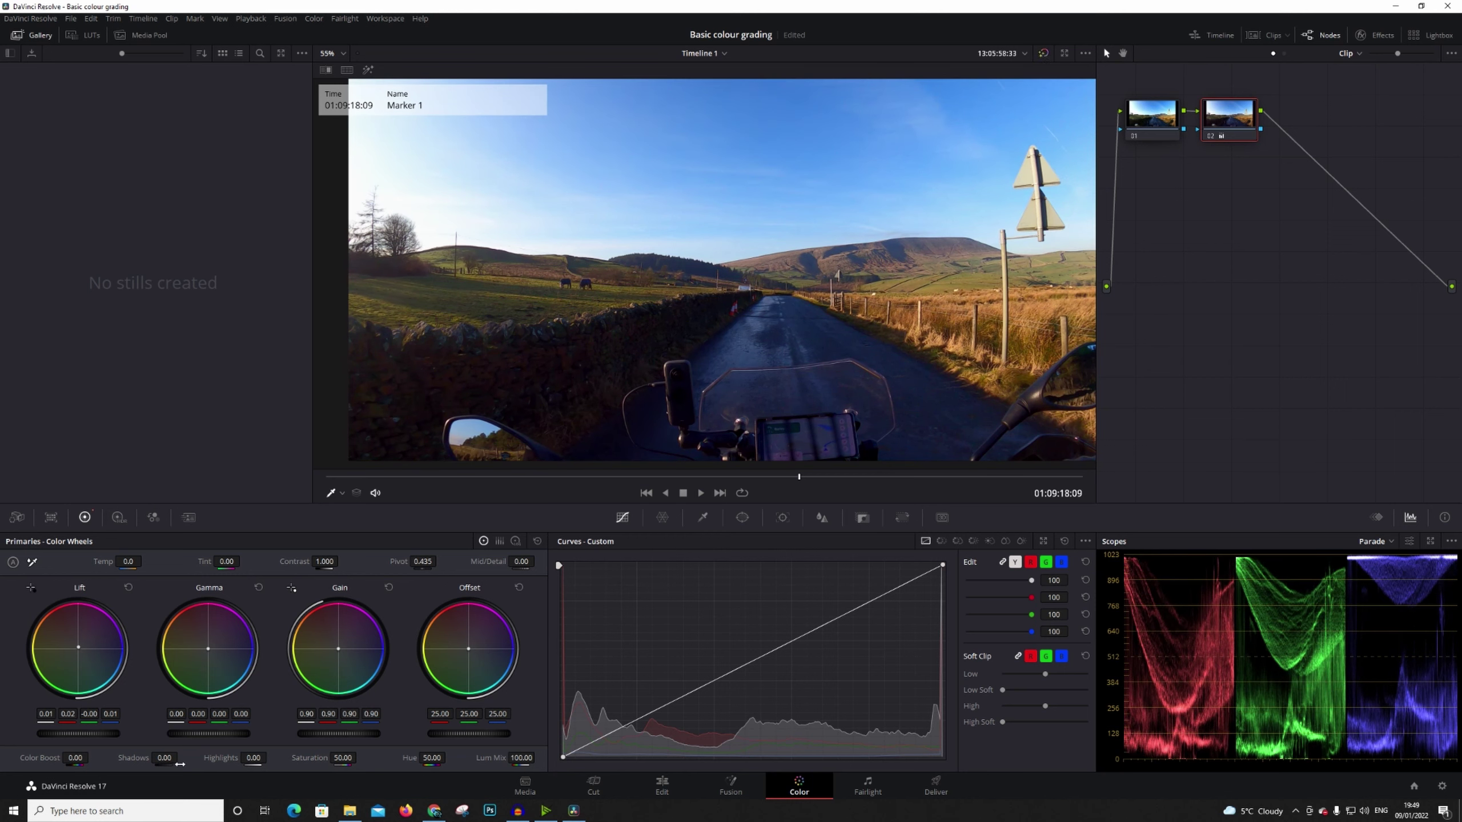
# Step: Set the second node's Shadows to 23.00 and save the project
pyautogui.moveTo(164, 758); pyautogui.dragTo(193, 758)
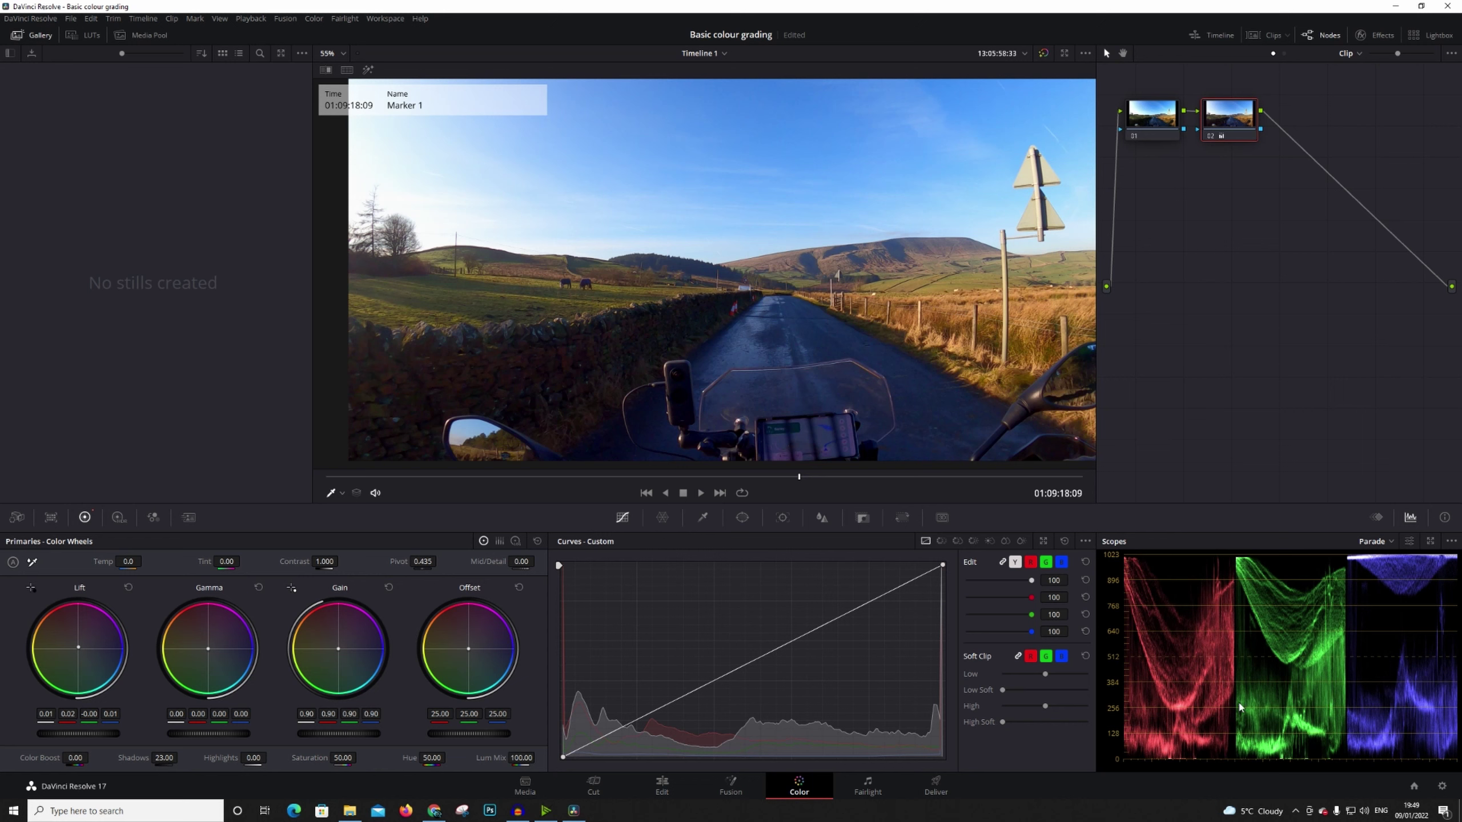
pyautogui.hotkey('ctrl', 's')
# Step: Compare the road clip before and after grading to judge the lifted shadows, leaving the grade enabled
pyautogui.click(1044, 53)
pyautogui.click(1044, 54)
pyautogui.click(1043, 53)
pyautogui.click(1044, 54)
pyautogui.click(1044, 54)
pyautogui.click(1043, 53)
pyautogui.click(1043, 53)
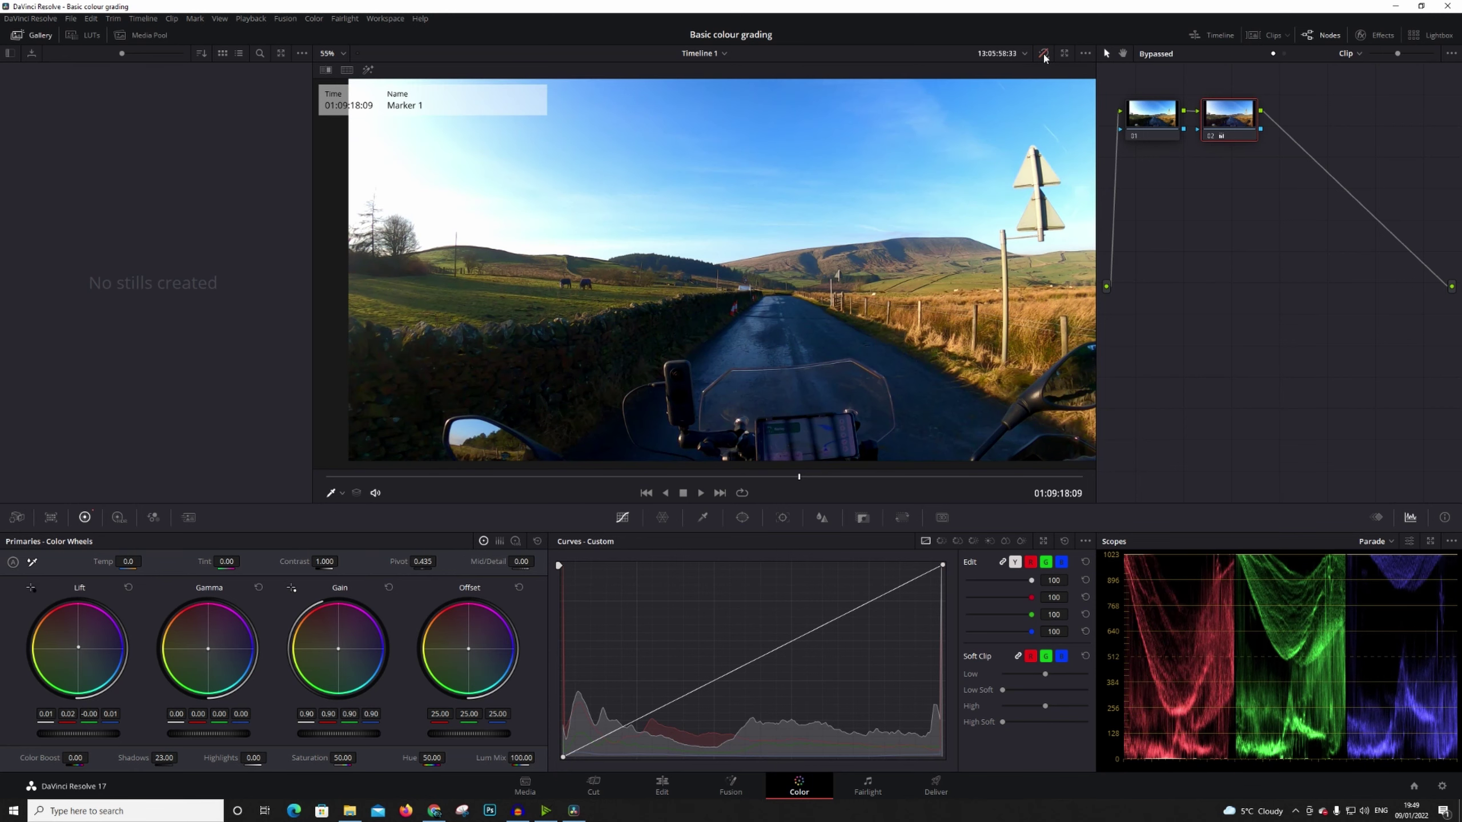
pyautogui.click(1043, 53)
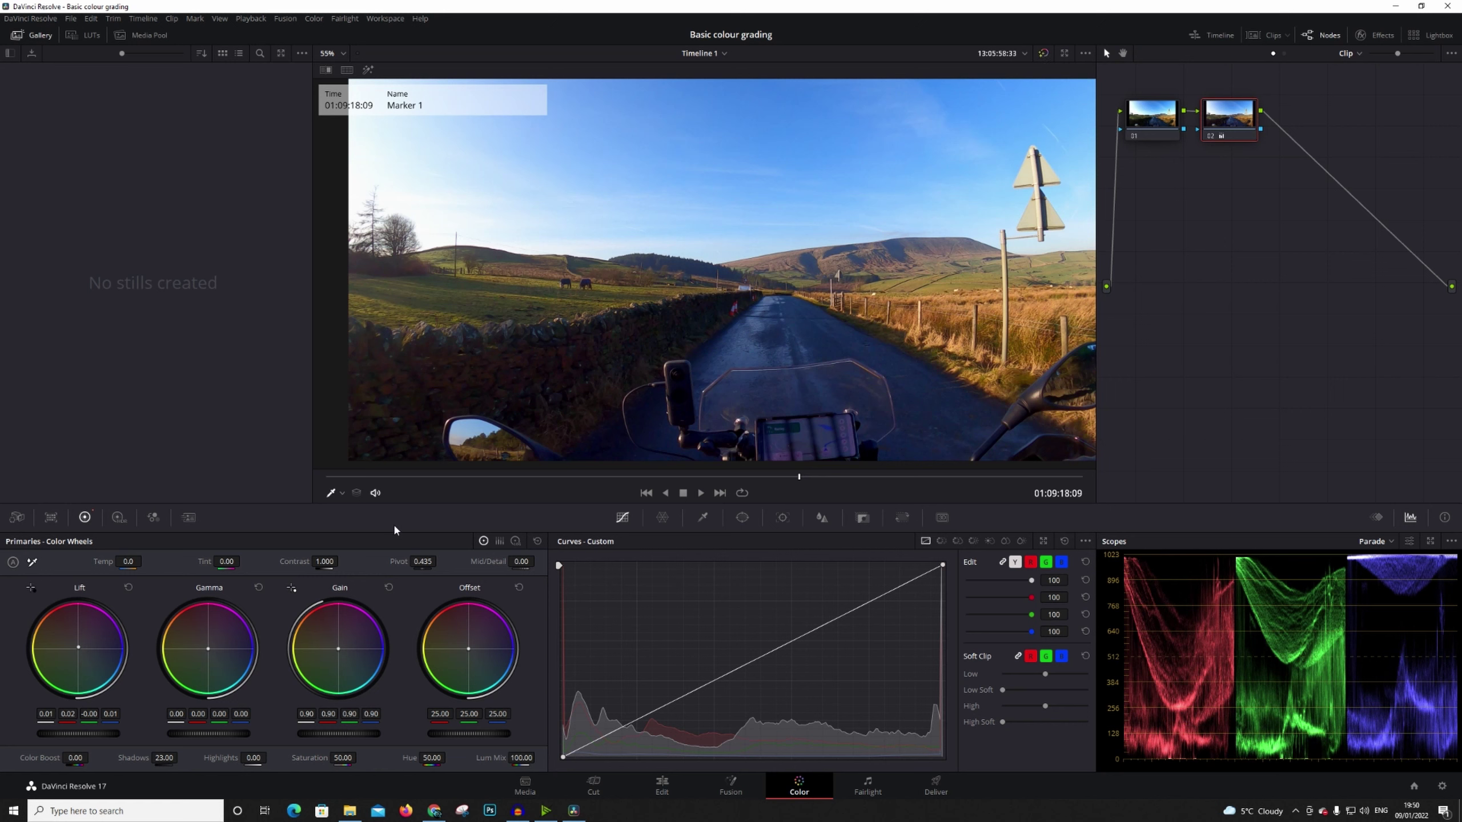
# Step: Set the second node's Temp to 200.0 and its Mid/Detail to 50.50, using the horses in the field as reference
pyautogui.moveTo(128, 561); pyautogui.dragTo(145, 561)
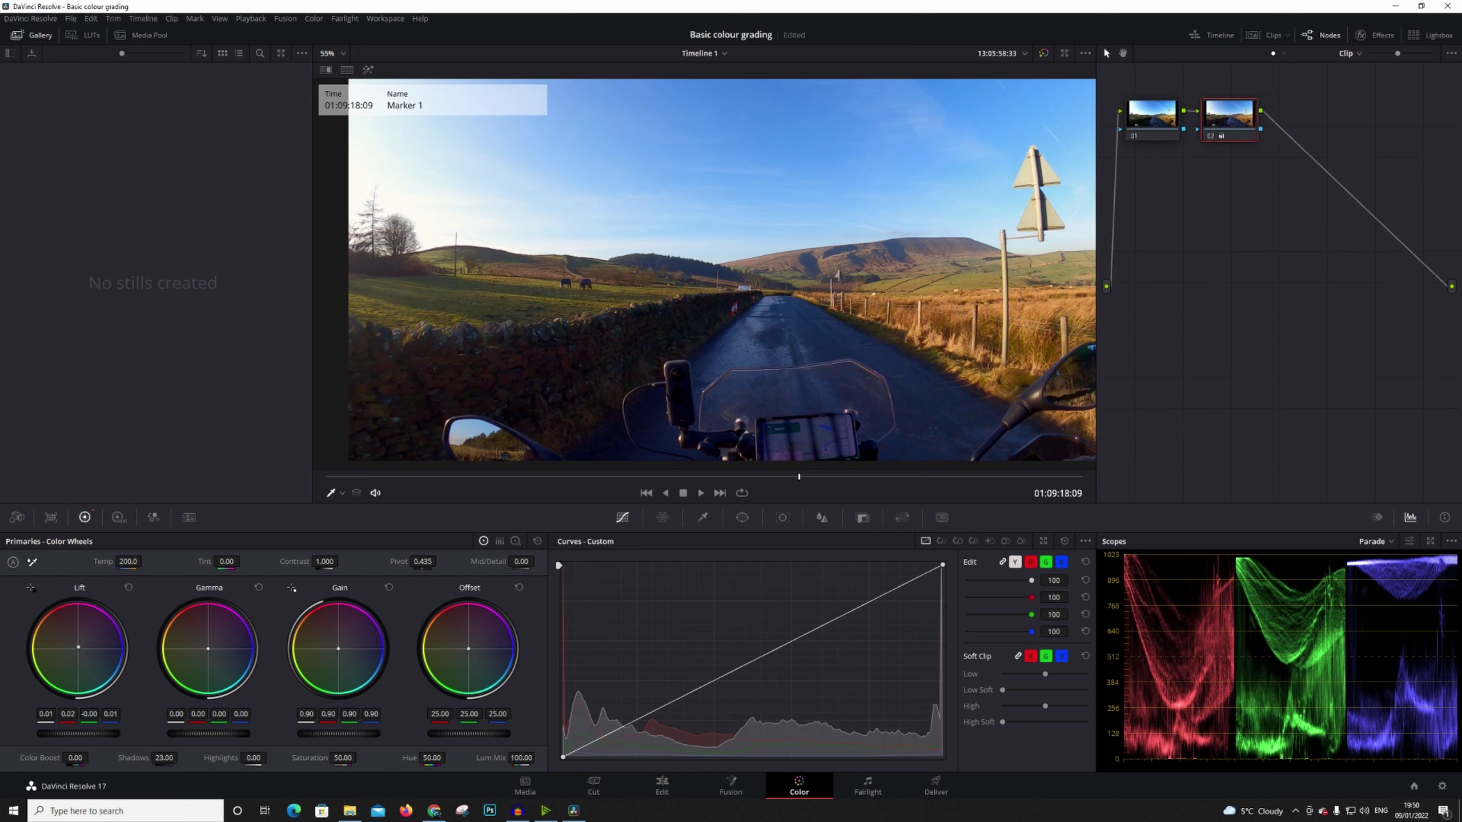
pyautogui.moveTo(521, 562)
pyautogui.mouseDown()
pyautogui.moveTo(541, 561)
pyautogui.moveTo(509, 561)
pyautogui.moveTo(526, 565)
pyautogui.mouseUp()
pyautogui.click(529, 564)
pyautogui.write('0')
pyautogui.press('Return')
pyautogui.scroll(5, 528, 329)
pyautogui.scroll(8, 527, 330)
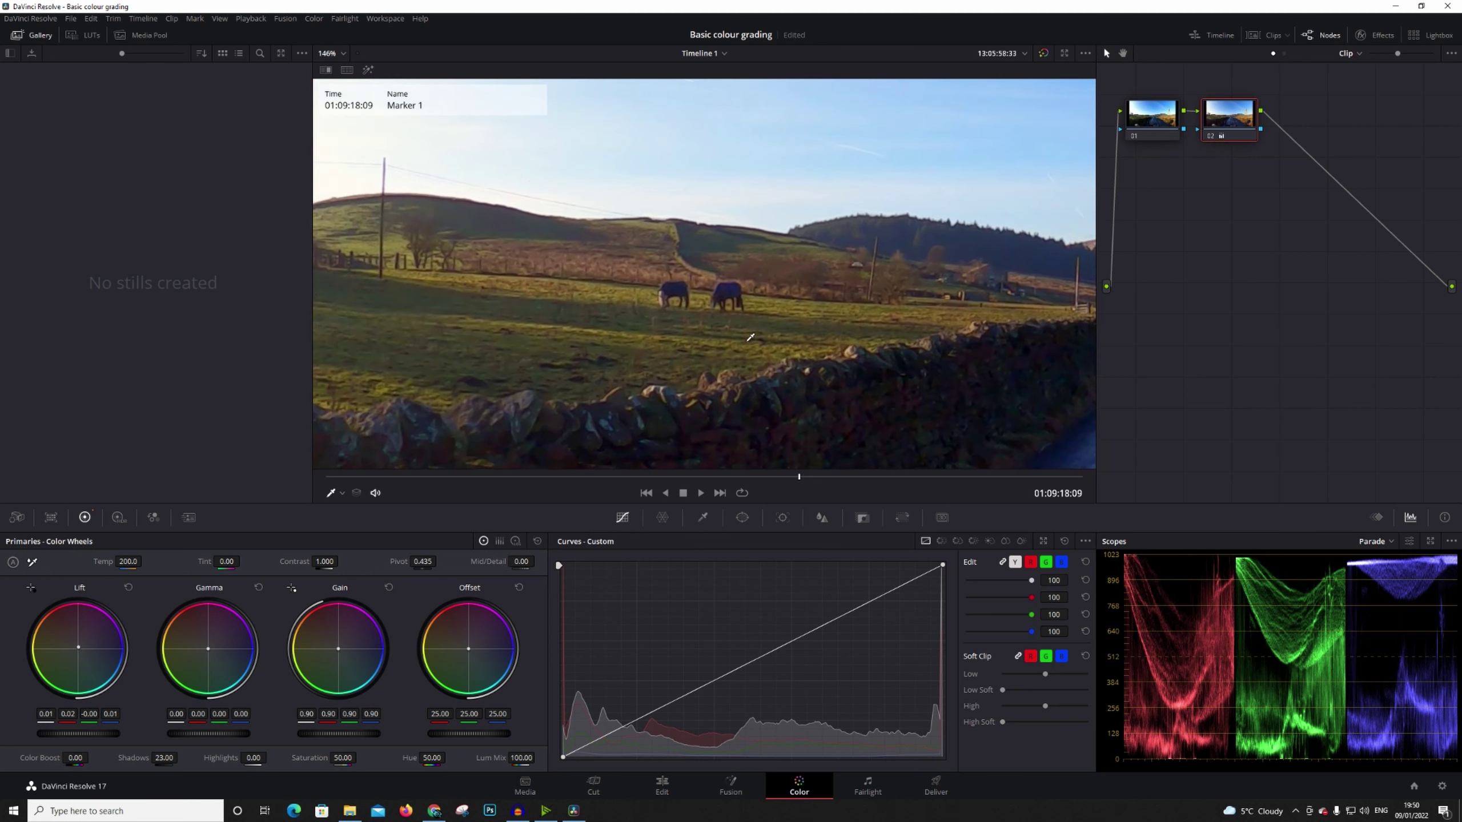
pyautogui.moveTo(520, 561); pyautogui.dragTo(553, 561)
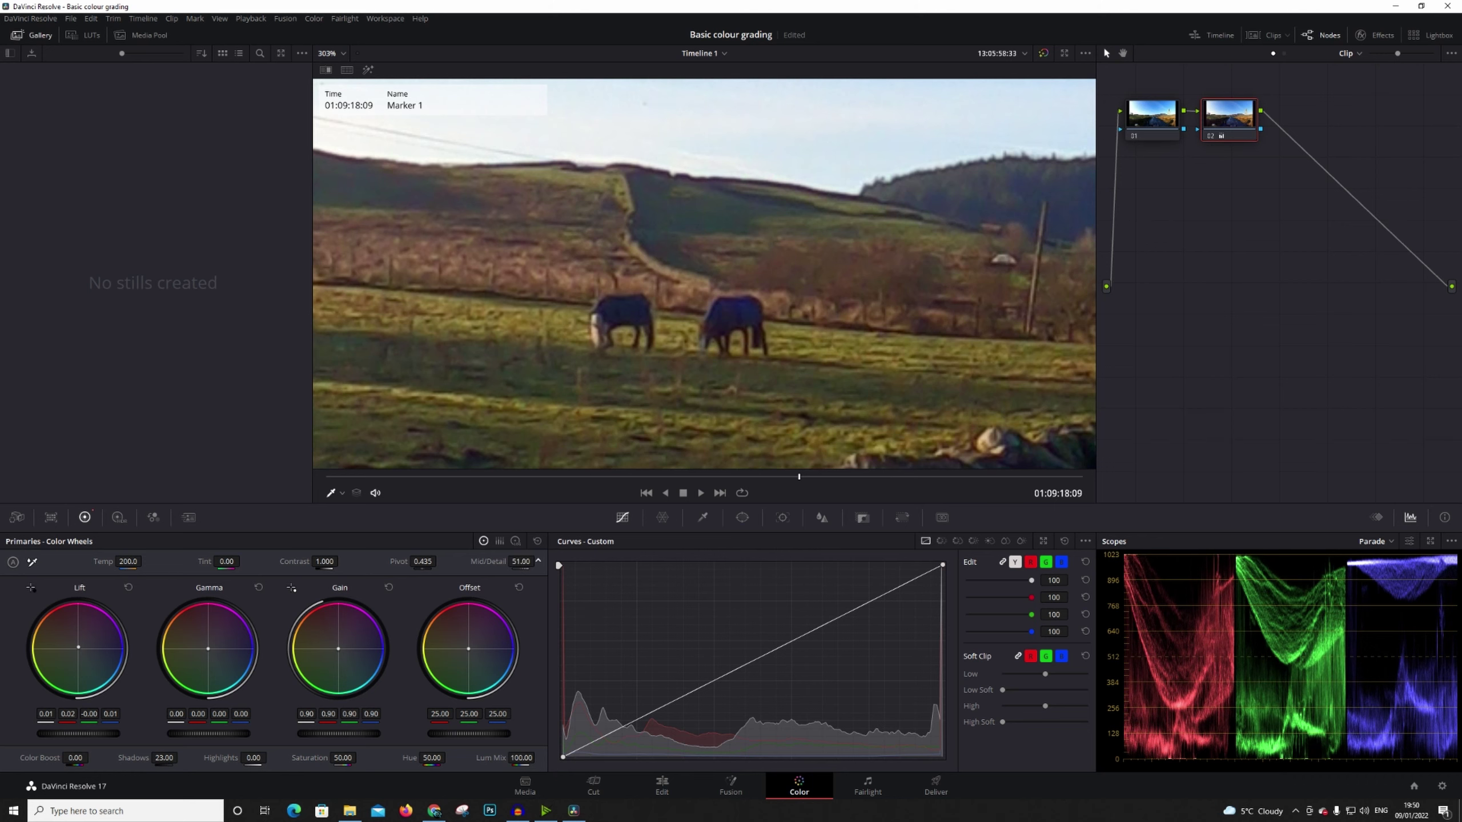
# Step: Compare the horses' field and stone wall with and without the warmer, more detailed grade
pyautogui.scroll(-2, 664, 347)
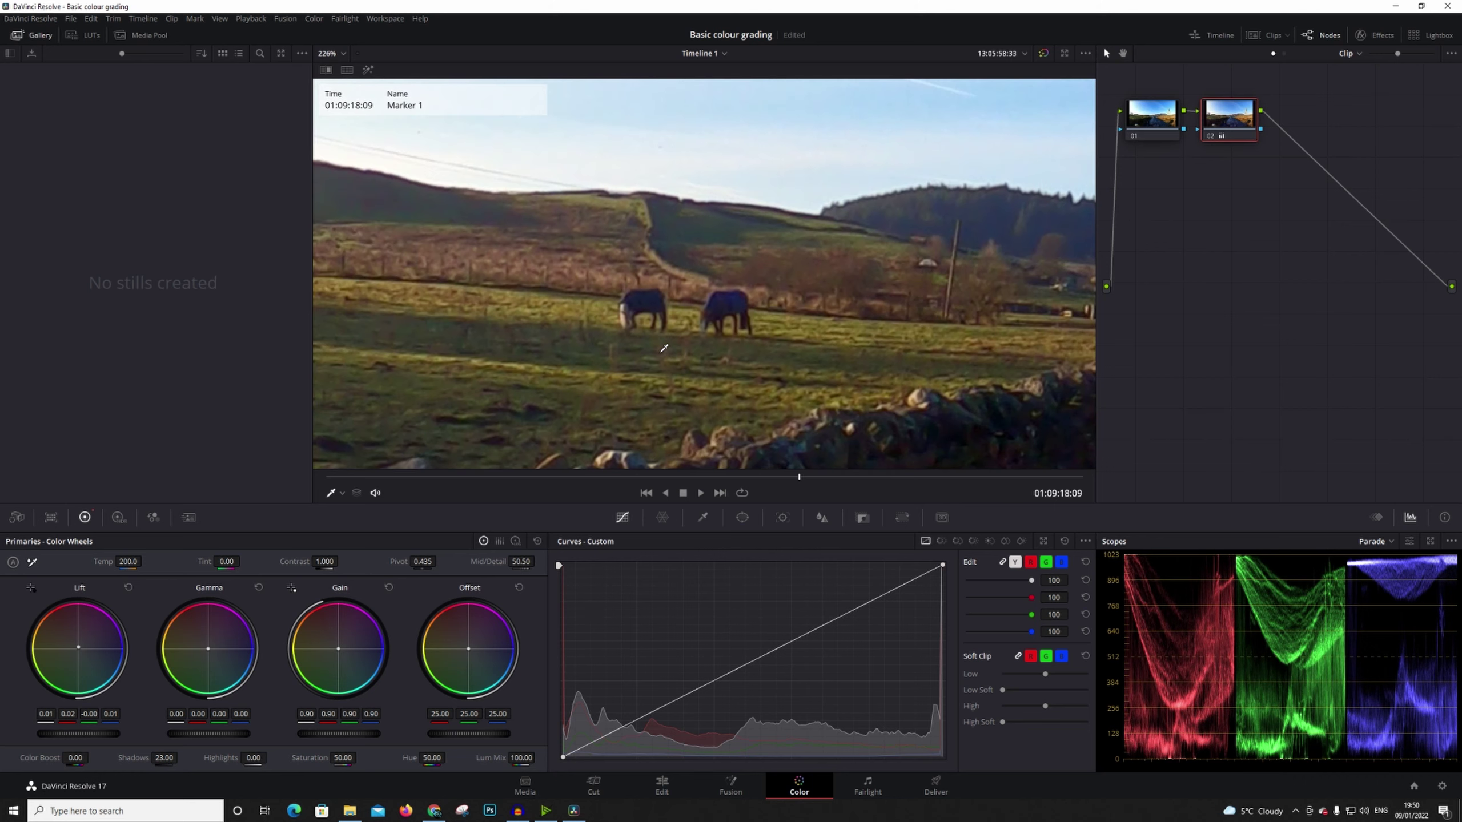
pyautogui.scroll(-6, 667, 329)
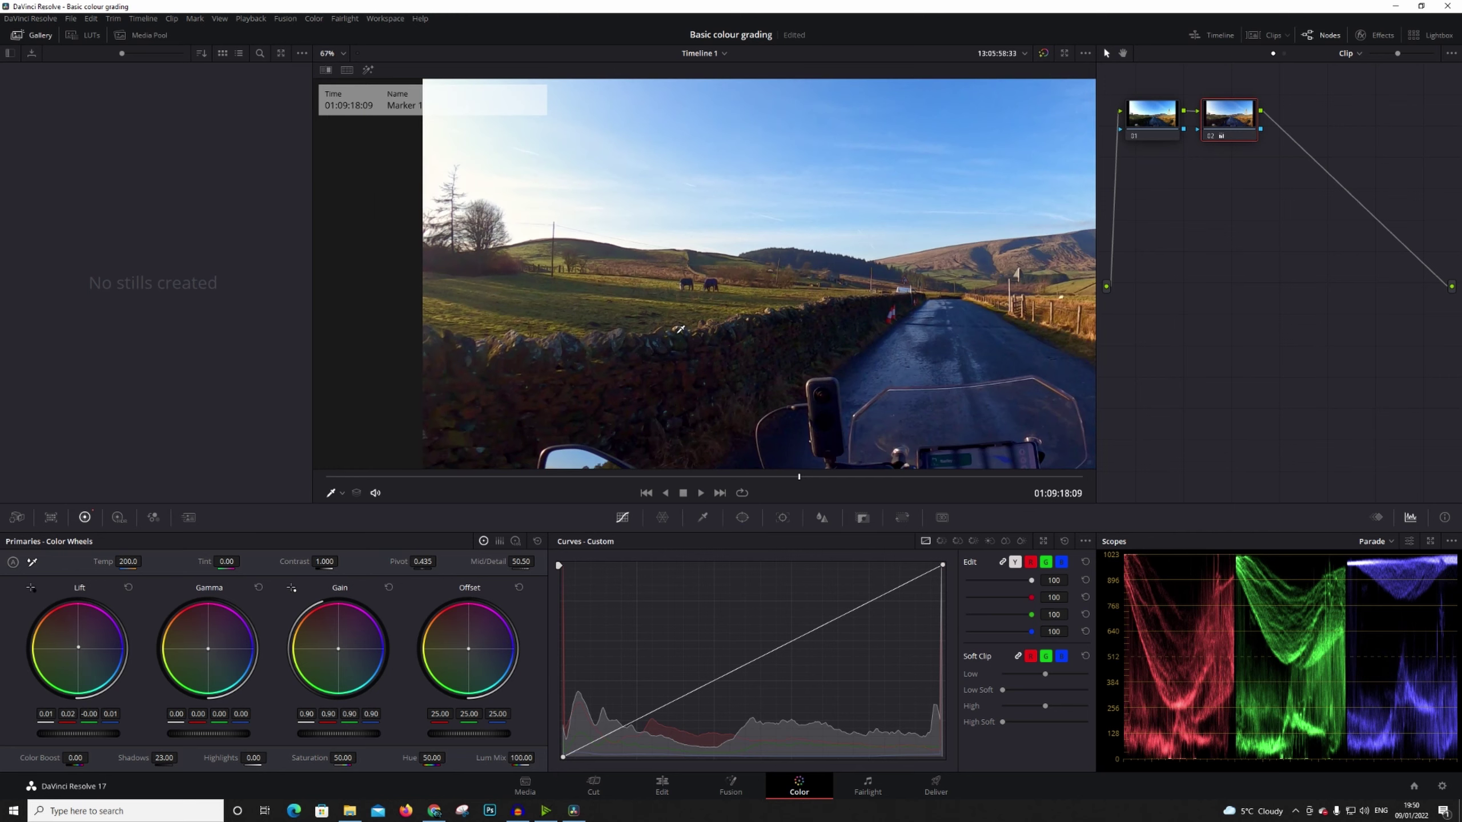
pyautogui.click(1044, 54)
pyautogui.click(1043, 53)
pyautogui.click(1044, 54)
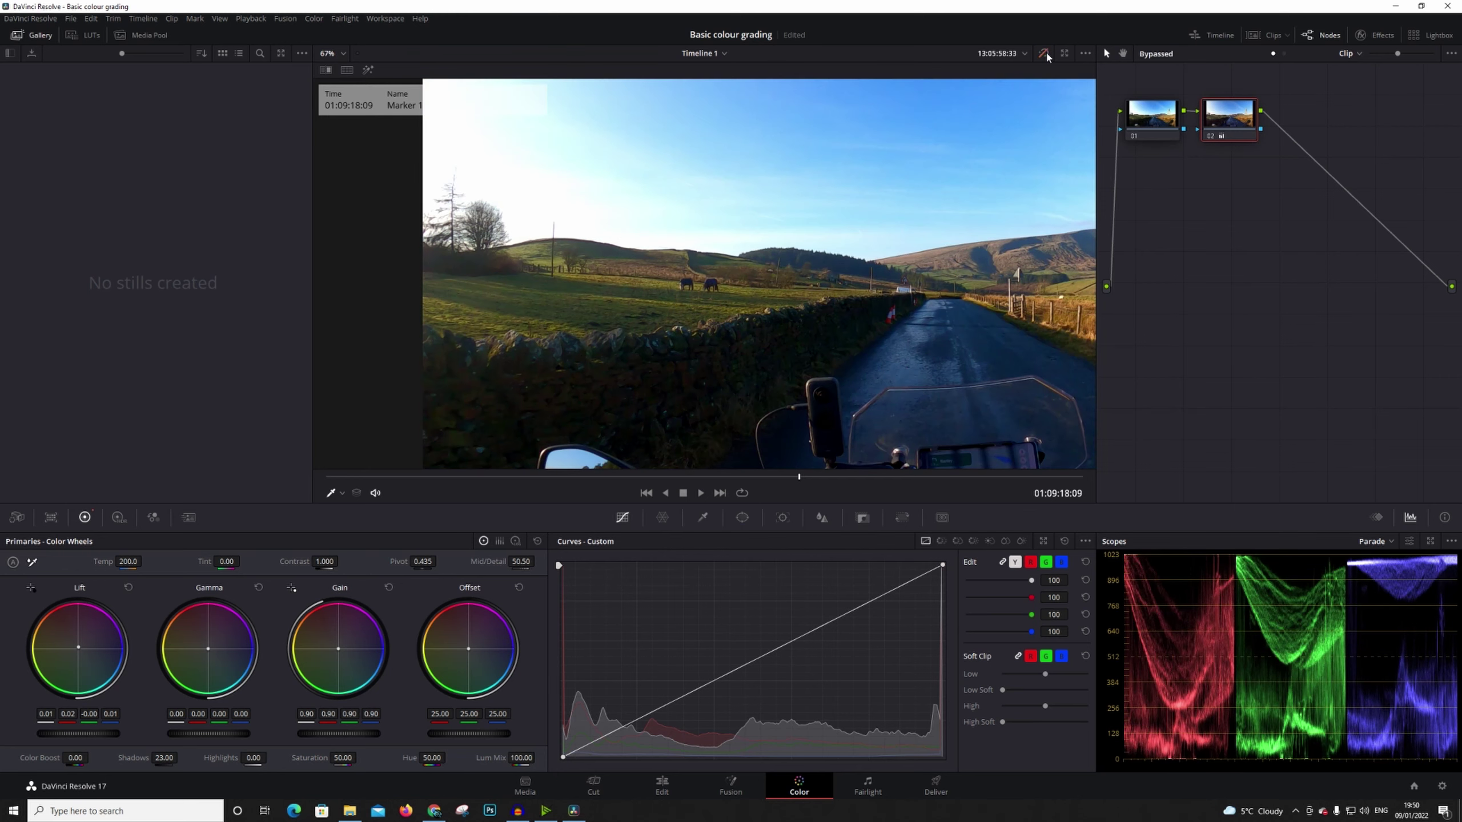
pyautogui.click(1043, 54)
pyautogui.click(1043, 53)
pyautogui.click(1043, 54)
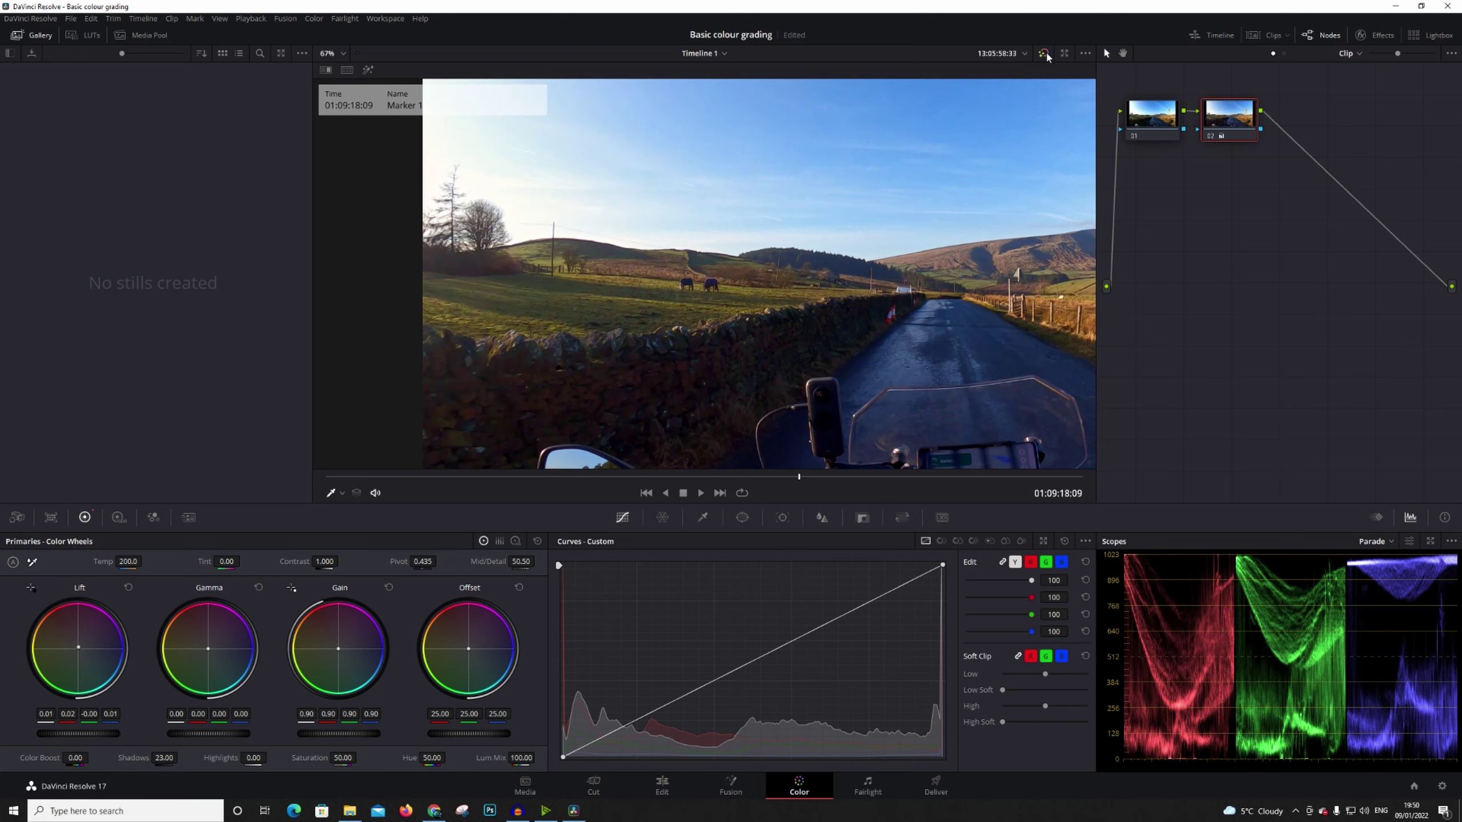
pyautogui.click(1043, 54)
pyautogui.click(1044, 53)
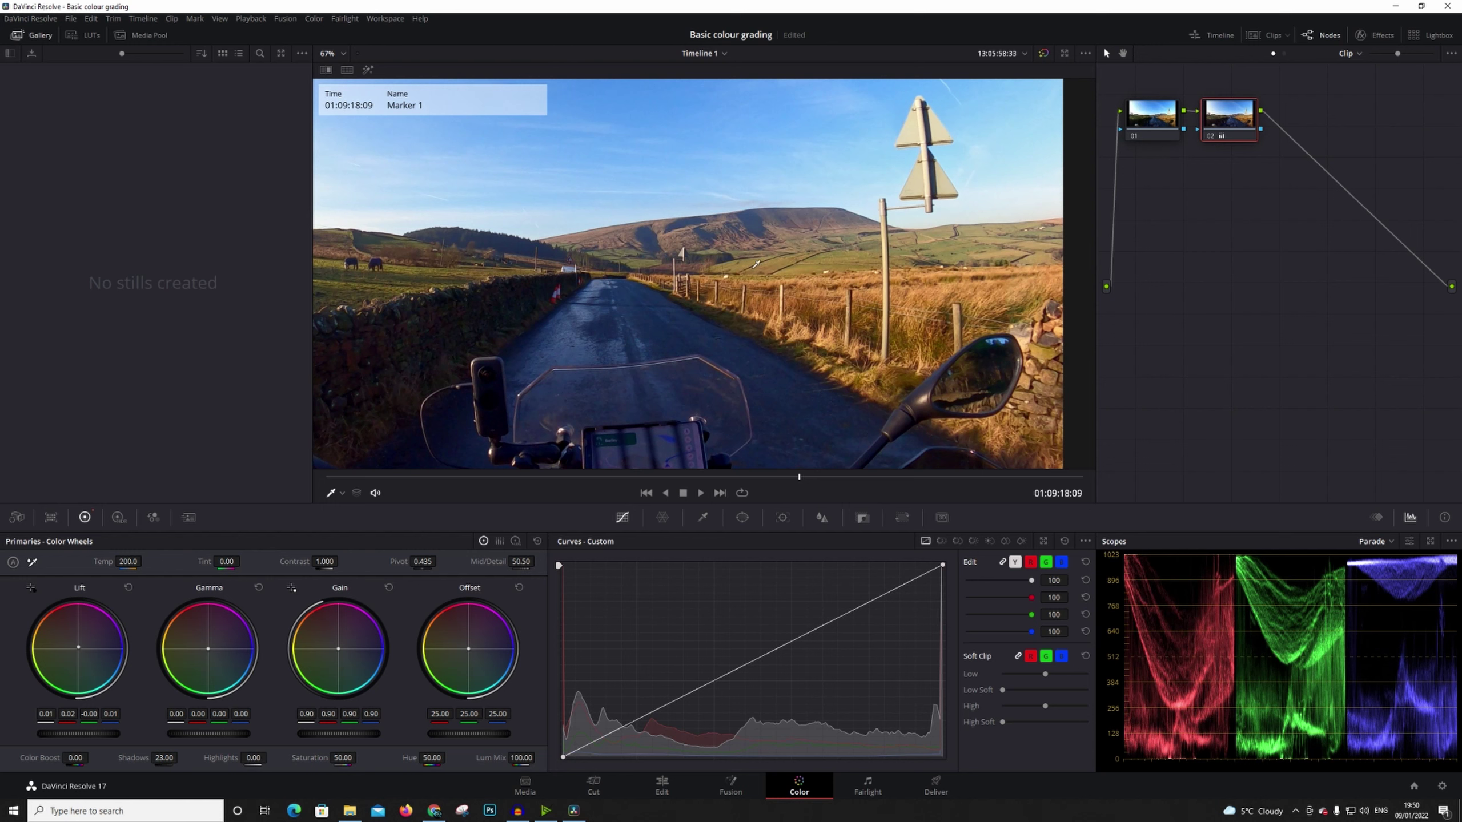
# Step: Compare the road, signpost and grass verge with and without the grade
pyautogui.click(1043, 54)
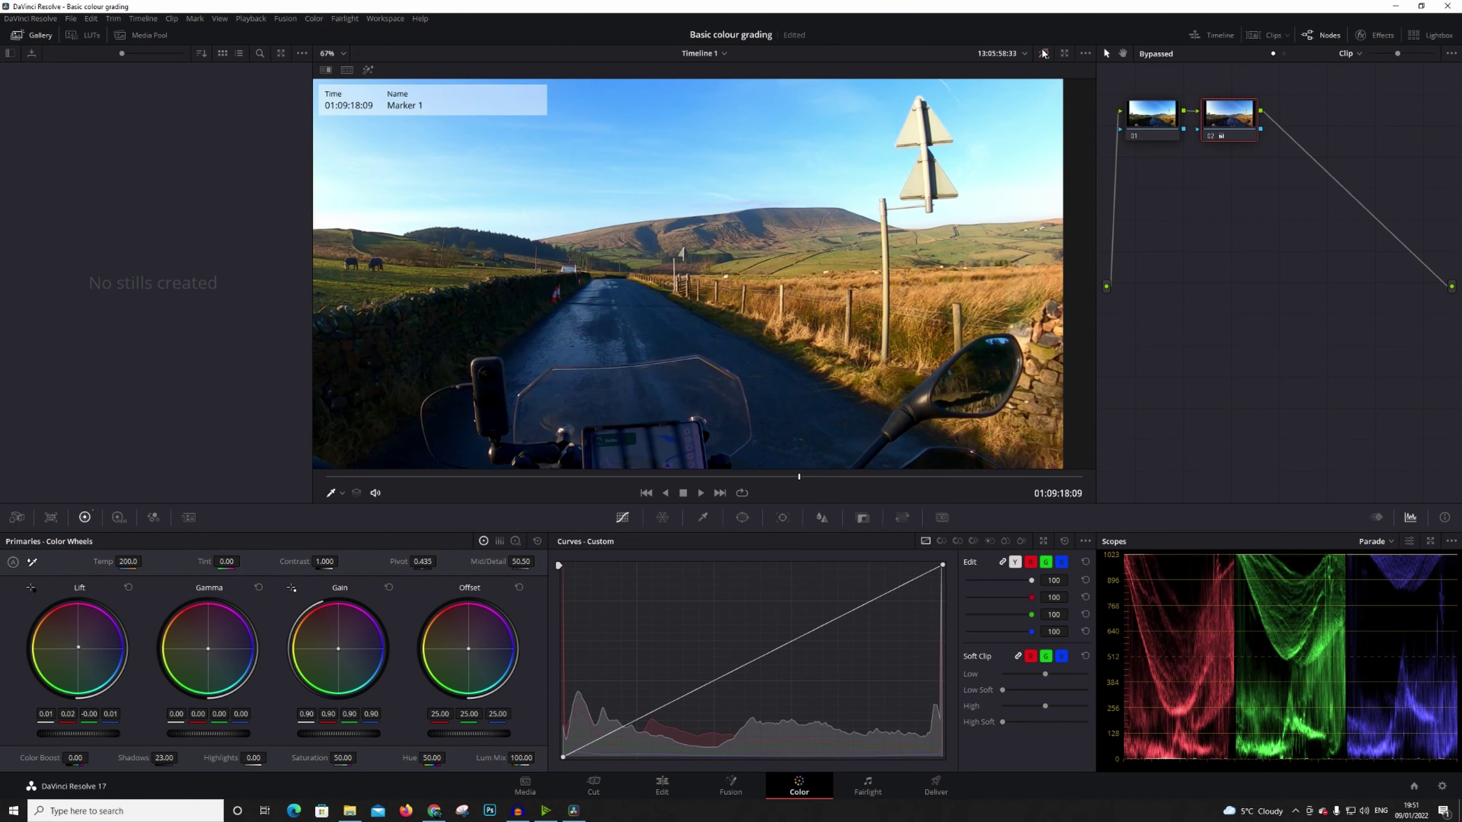
pyautogui.click(1044, 53)
pyautogui.click(1044, 54)
pyautogui.click(1044, 54)
pyautogui.click(1044, 53)
pyautogui.click(1043, 54)
pyautogui.click(1043, 54)
# Step: Sharpen the road clip's second node by setting the Blur palette's Radius to 0.49 on all channels
pyautogui.click(819, 520)
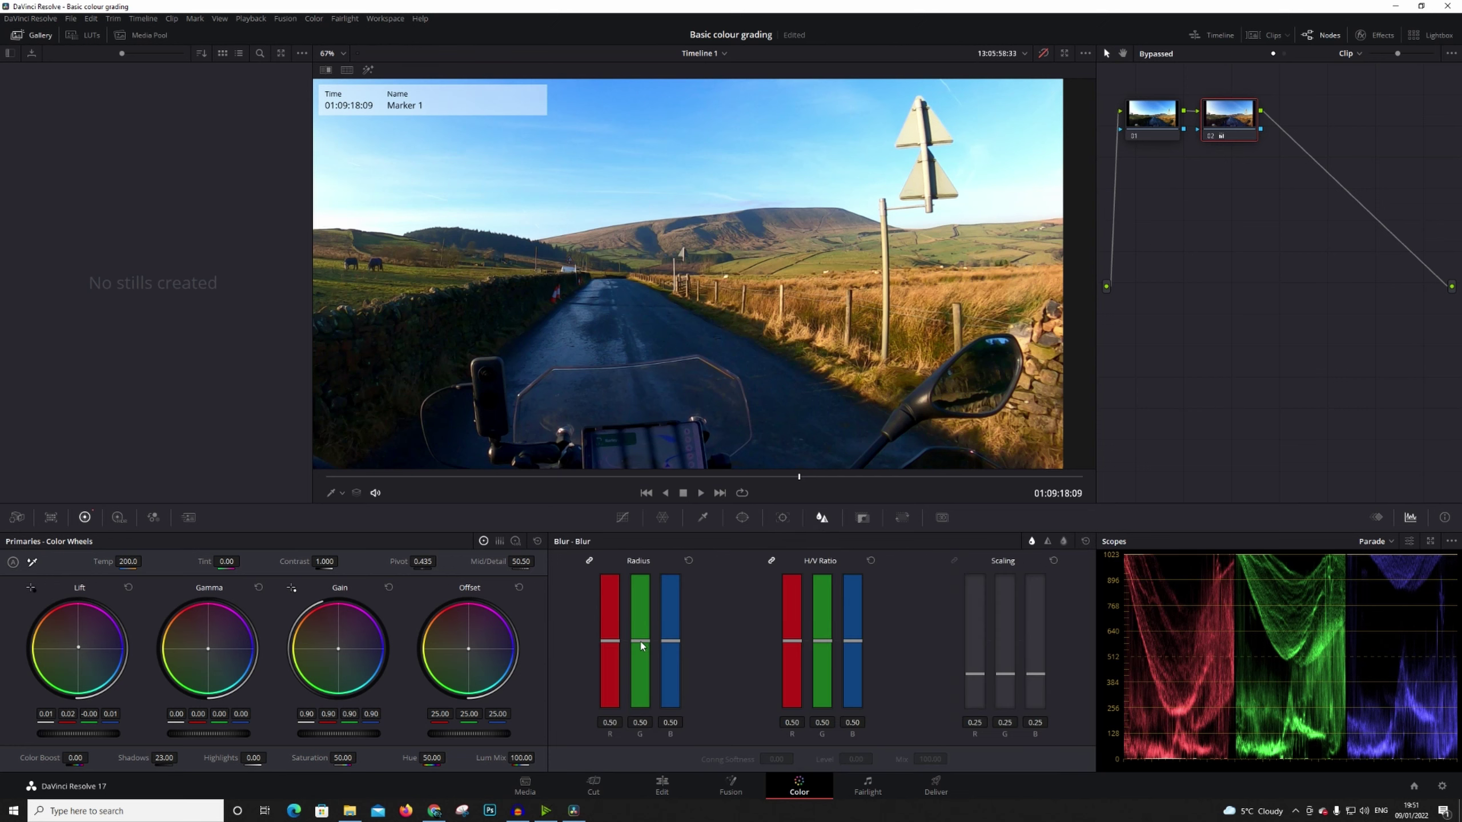
pyautogui.moveTo(642, 646); pyautogui.dragTo(643, 648)
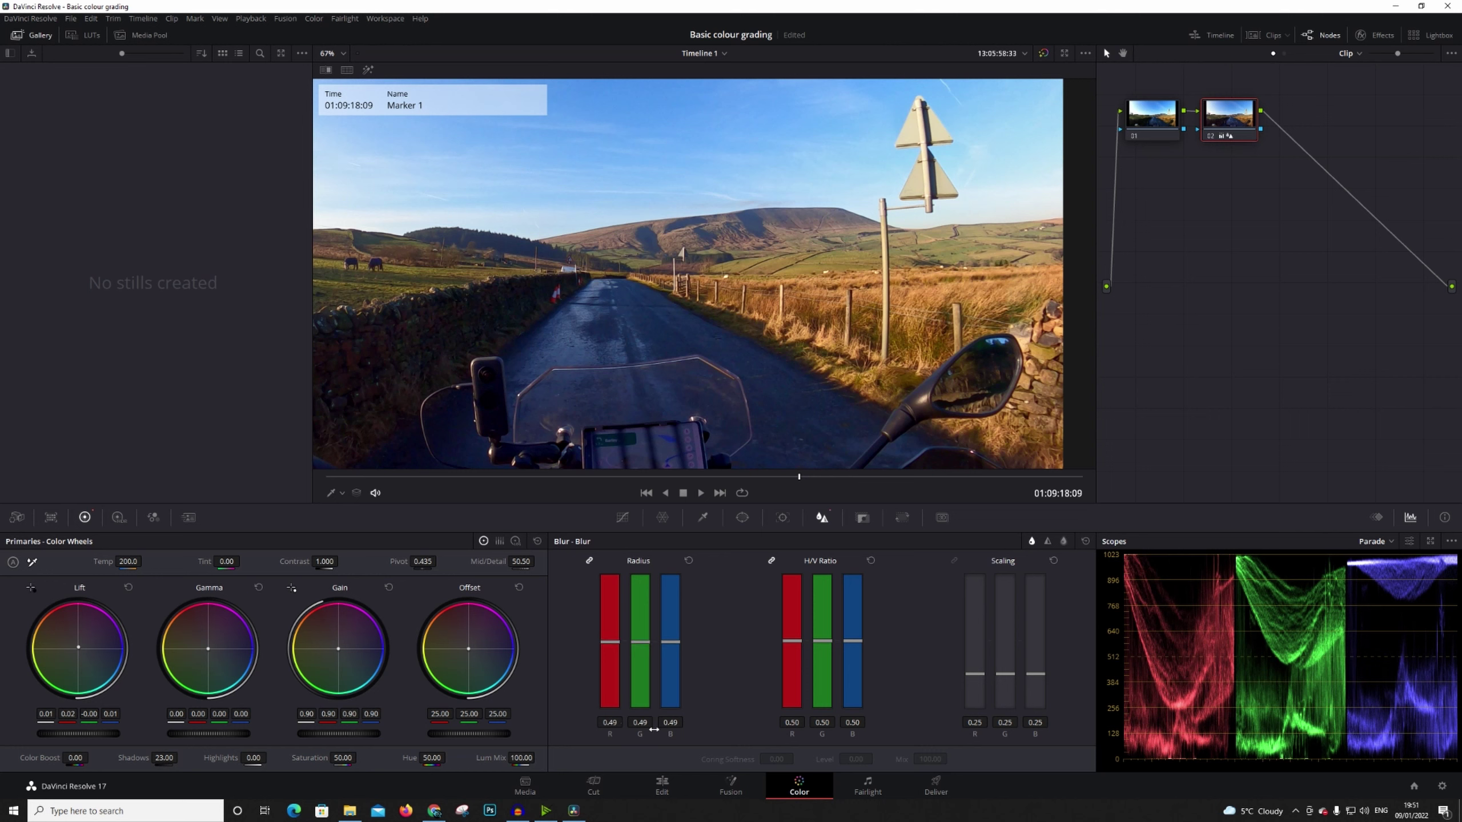
# Step: Compare the sharpened road clip with the ungraded original and leave the grade enabled
pyautogui.click(1045, 53)
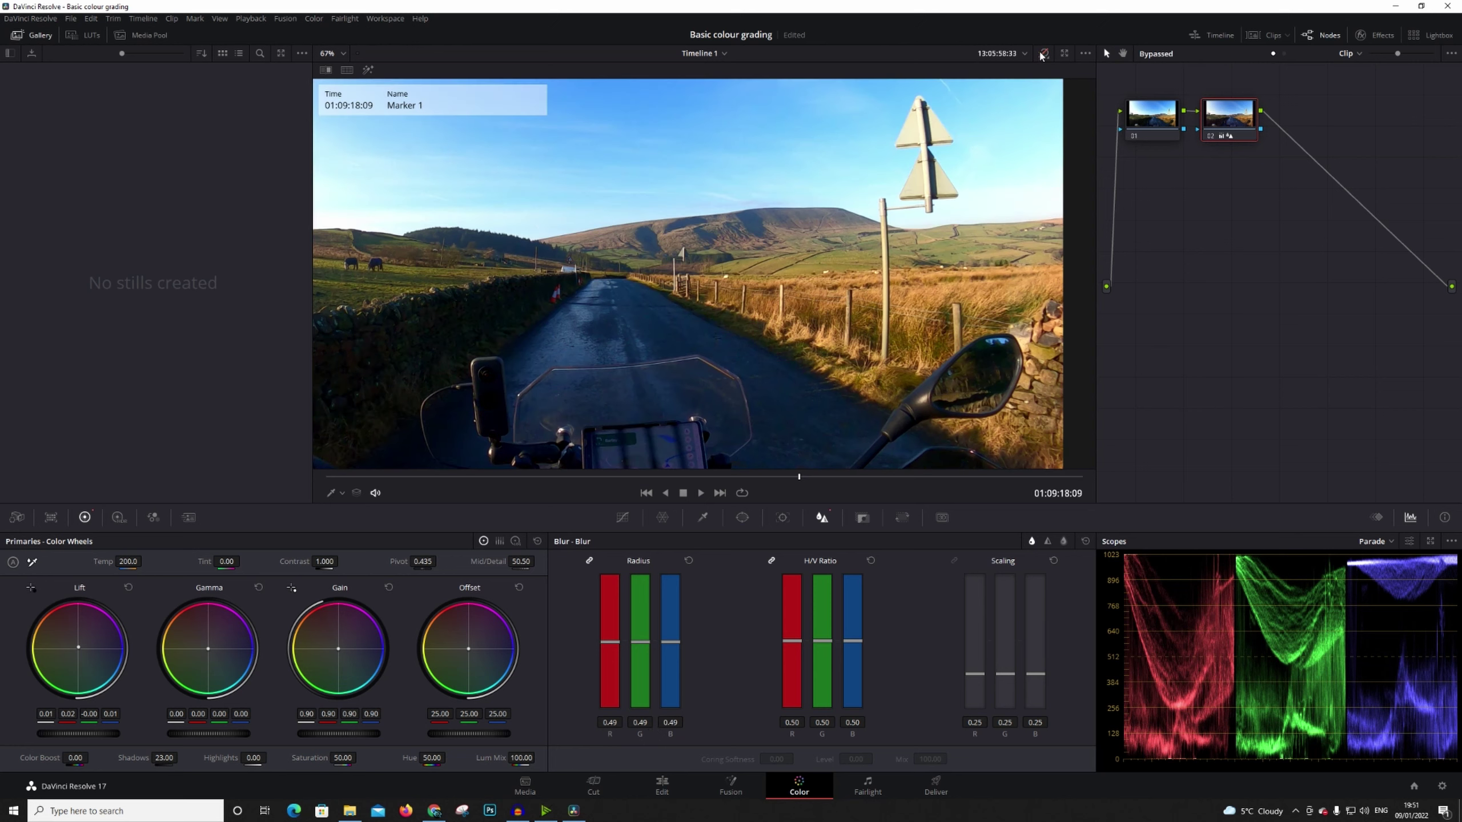
pyautogui.click(1044, 53)
pyautogui.click(1043, 54)
pyautogui.click(1043, 54)
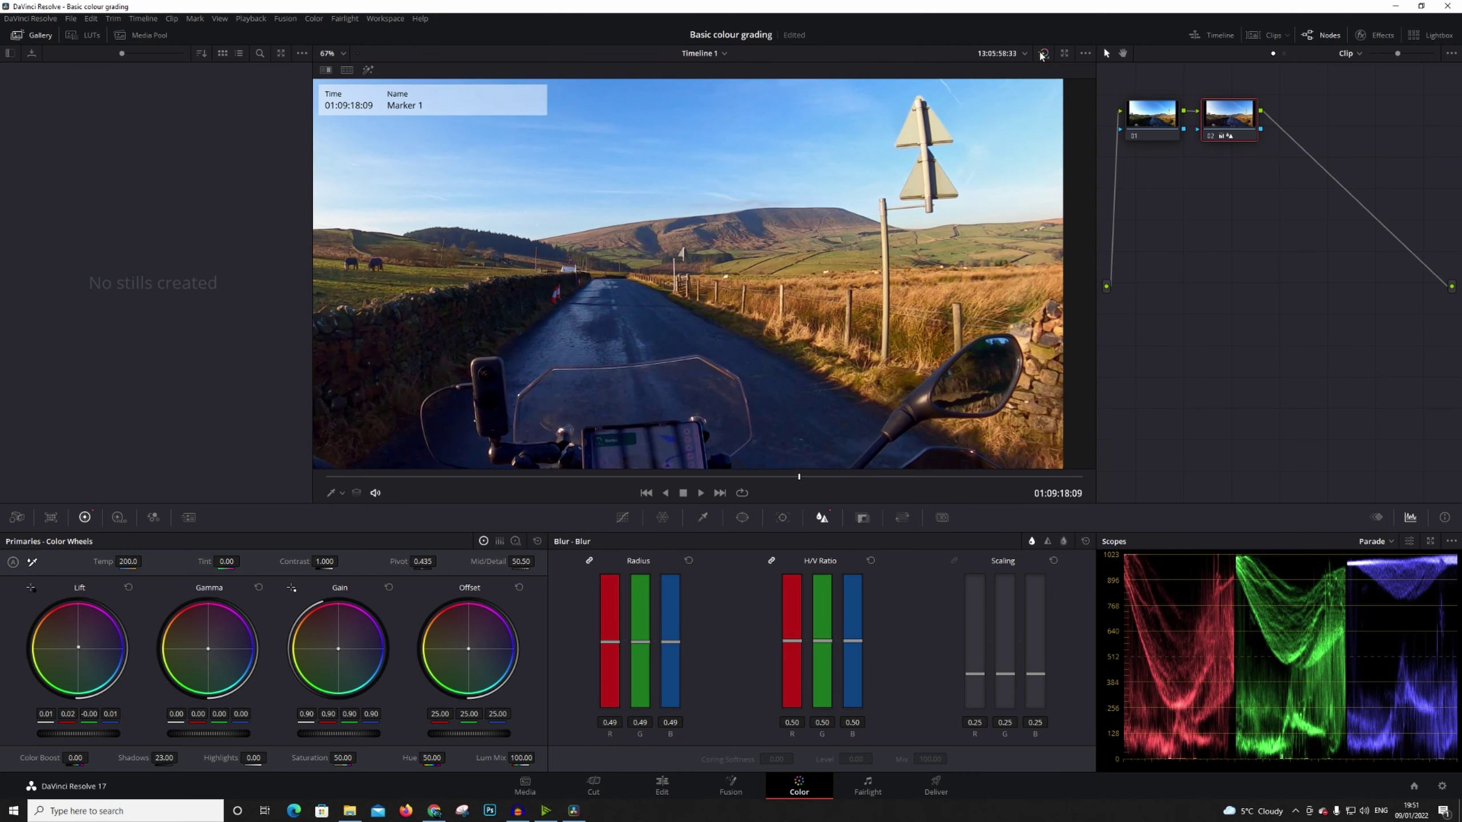
pyautogui.click(1041, 54)
pyautogui.click(1041, 54)
pyautogui.click(1042, 54)
pyautogui.click(1041, 53)
pyautogui.click(1042, 54)
pyautogui.click(1042, 54)
pyautogui.click(1041, 53)
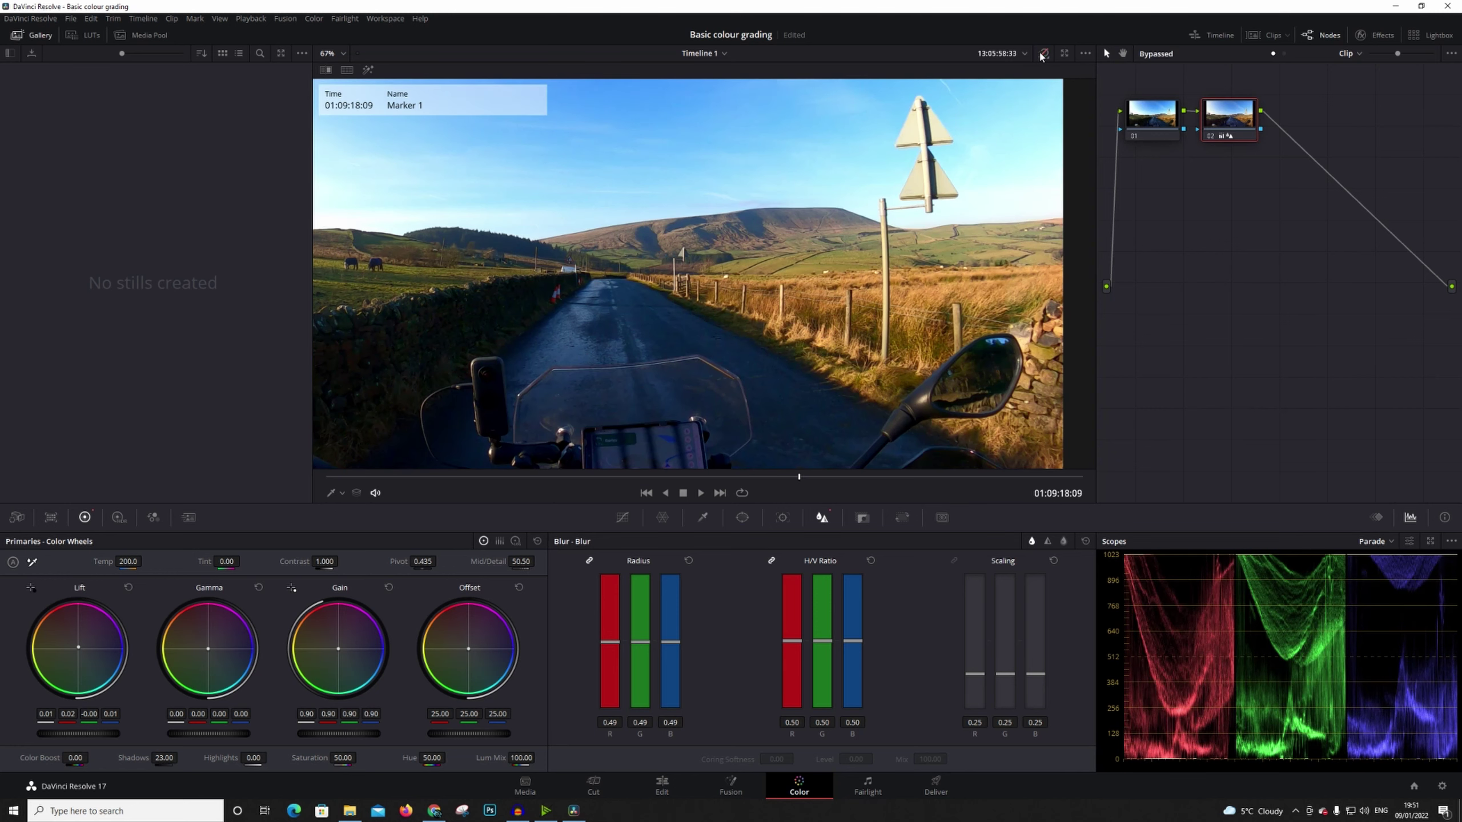
pyautogui.click(1042, 54)
pyautogui.click(1042, 54)
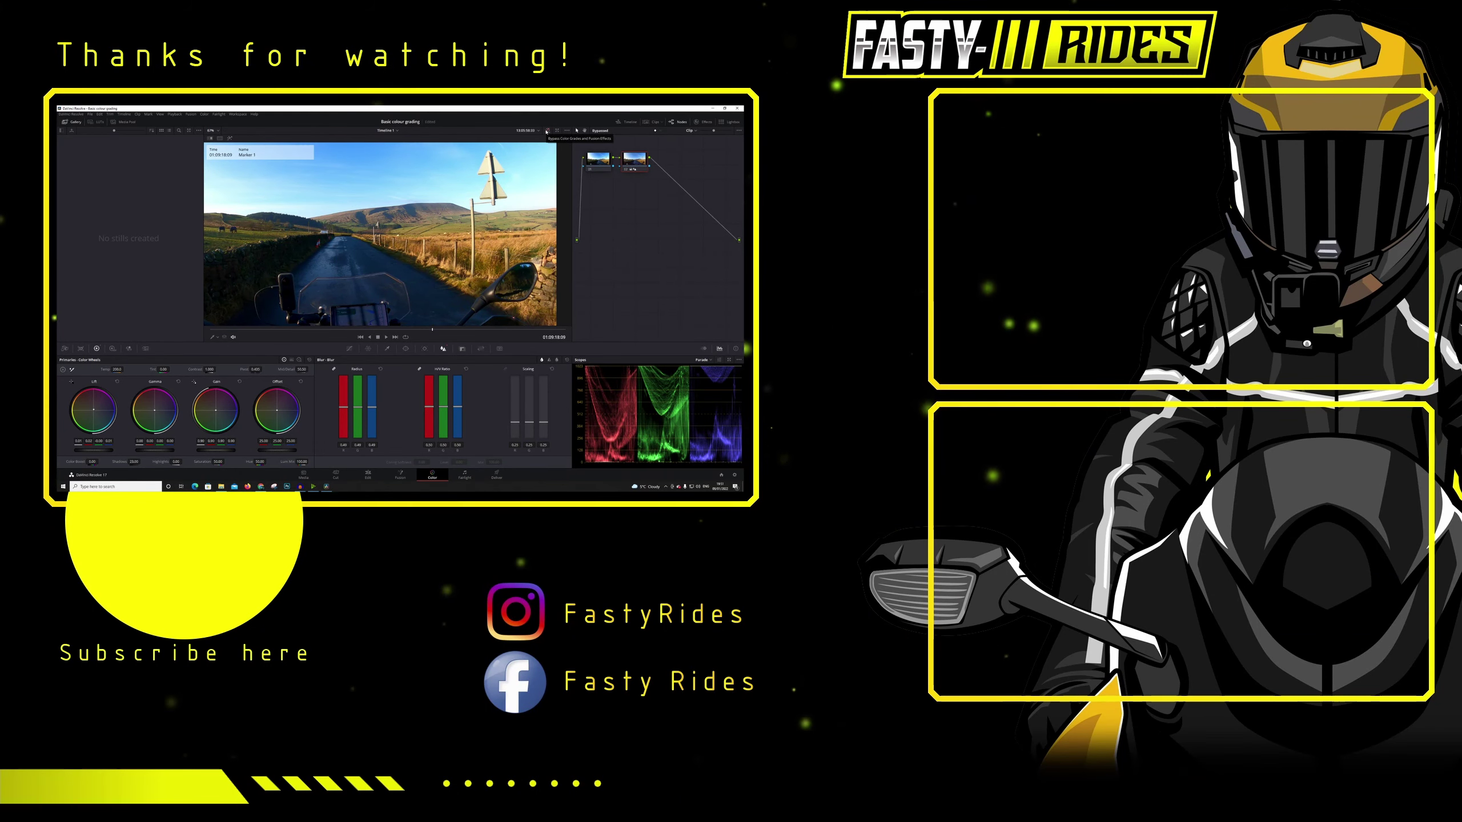
pyautogui.click(547, 132)
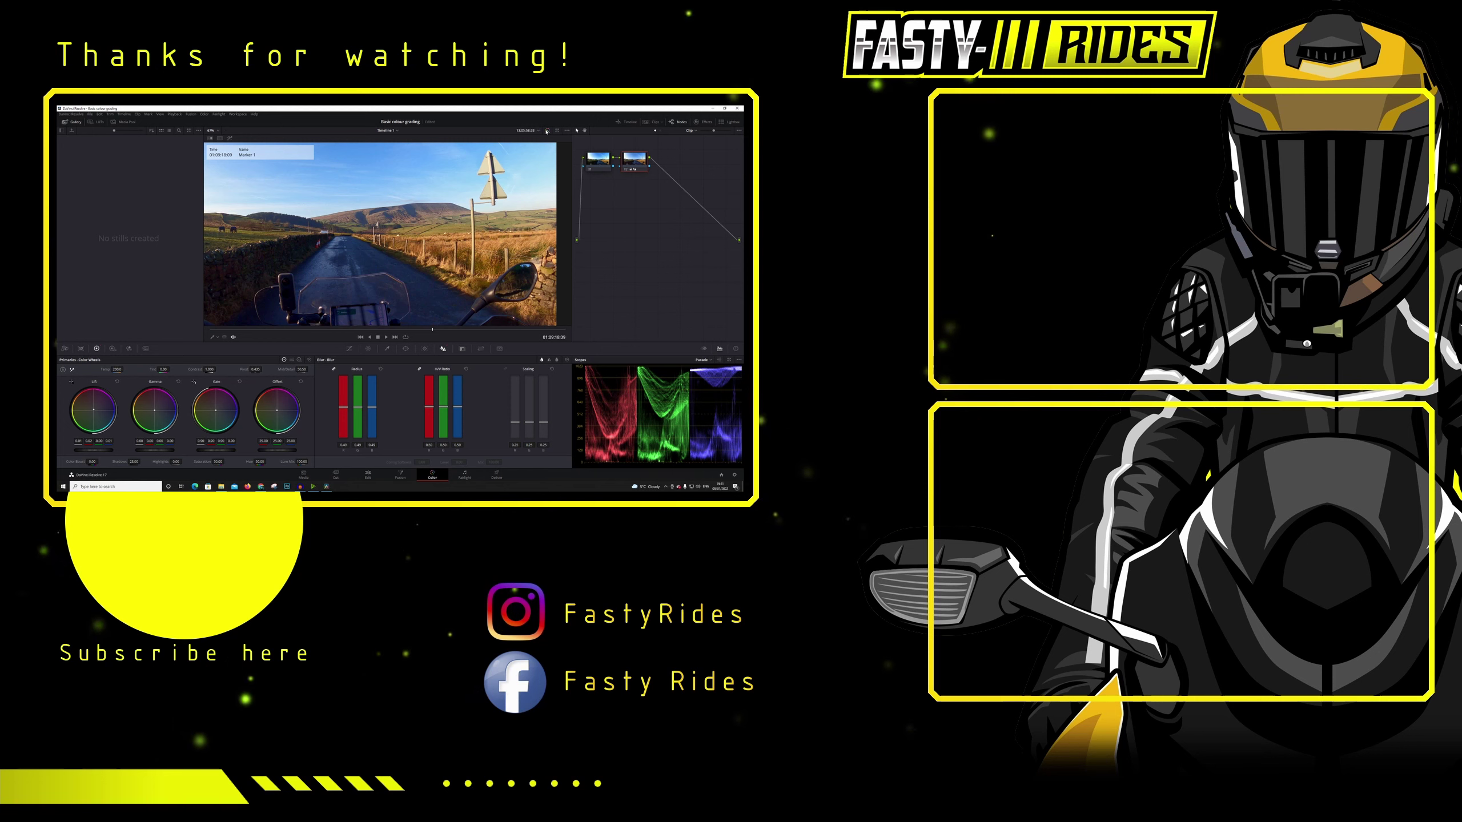